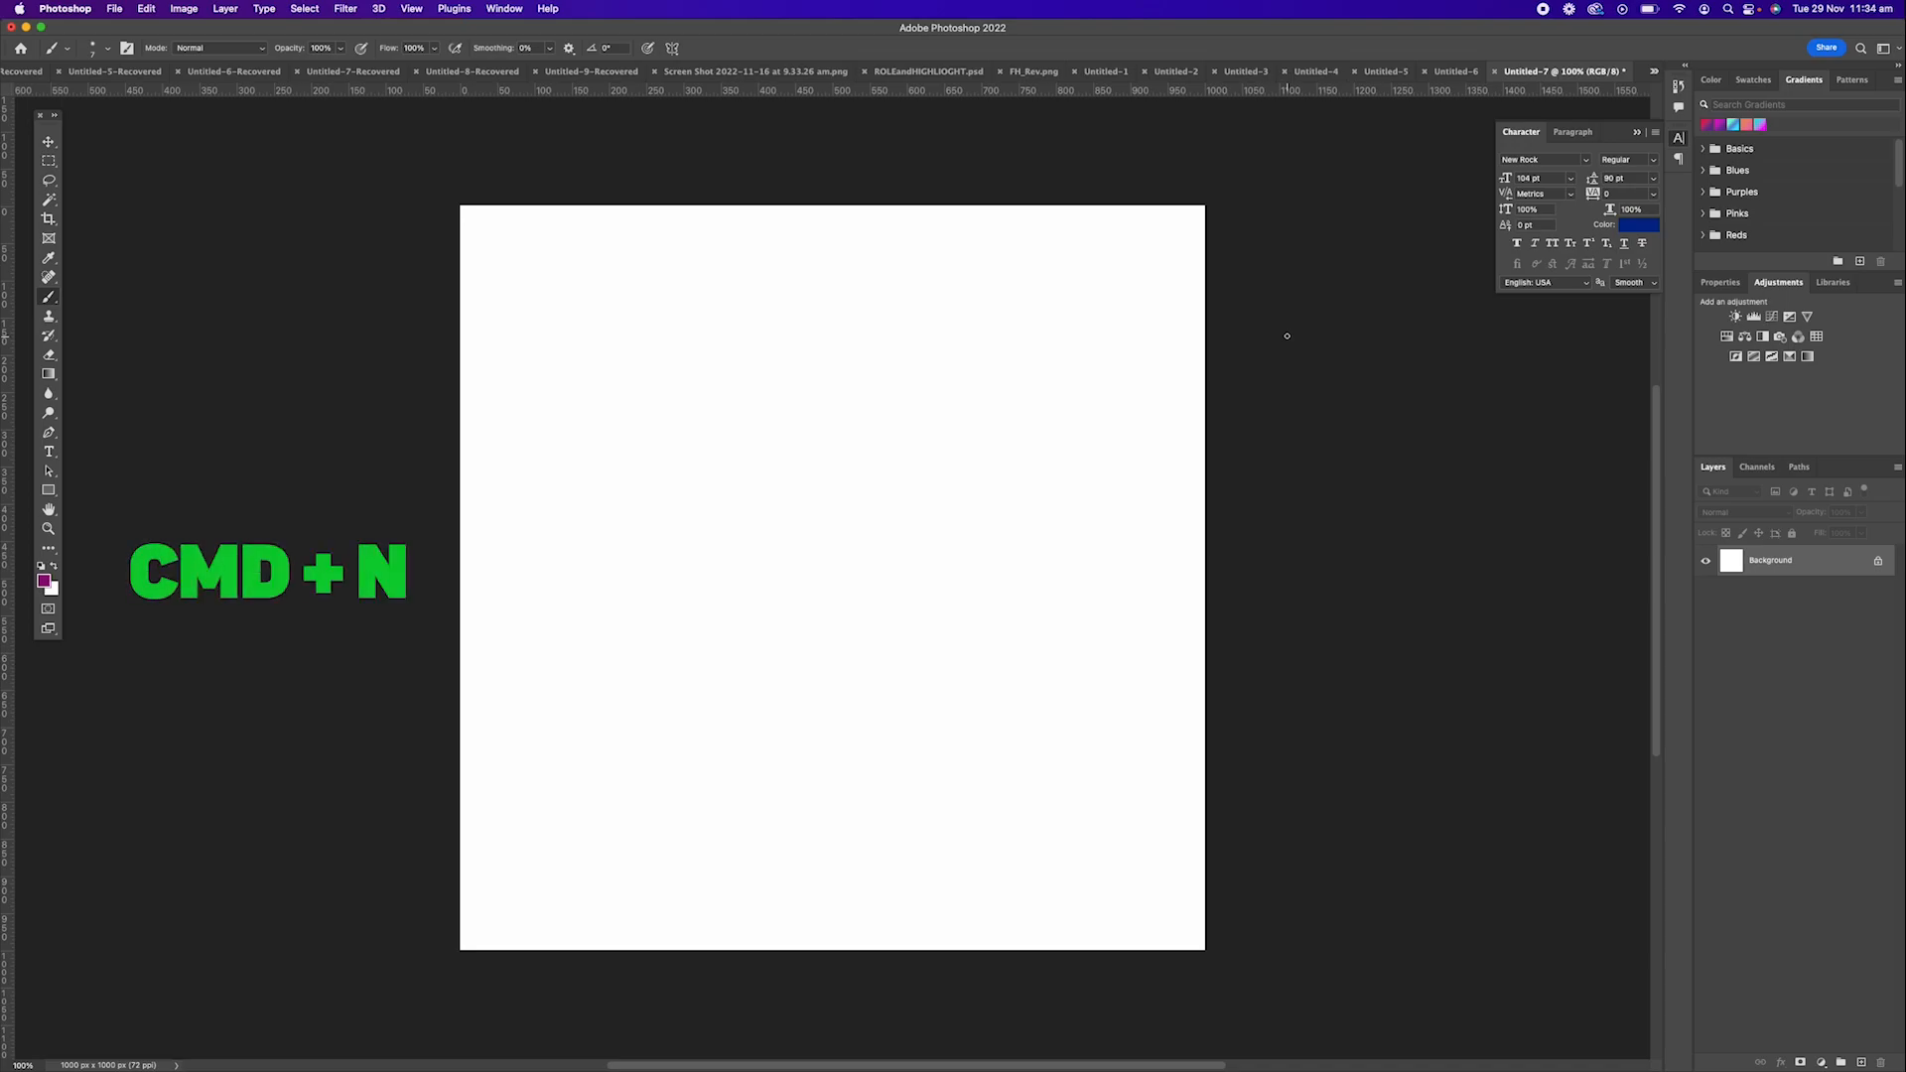
# Create a new 1000 x 1000 px RGB document at 72 pixels/inch with white background contents.
pyautogui.press('super+n')
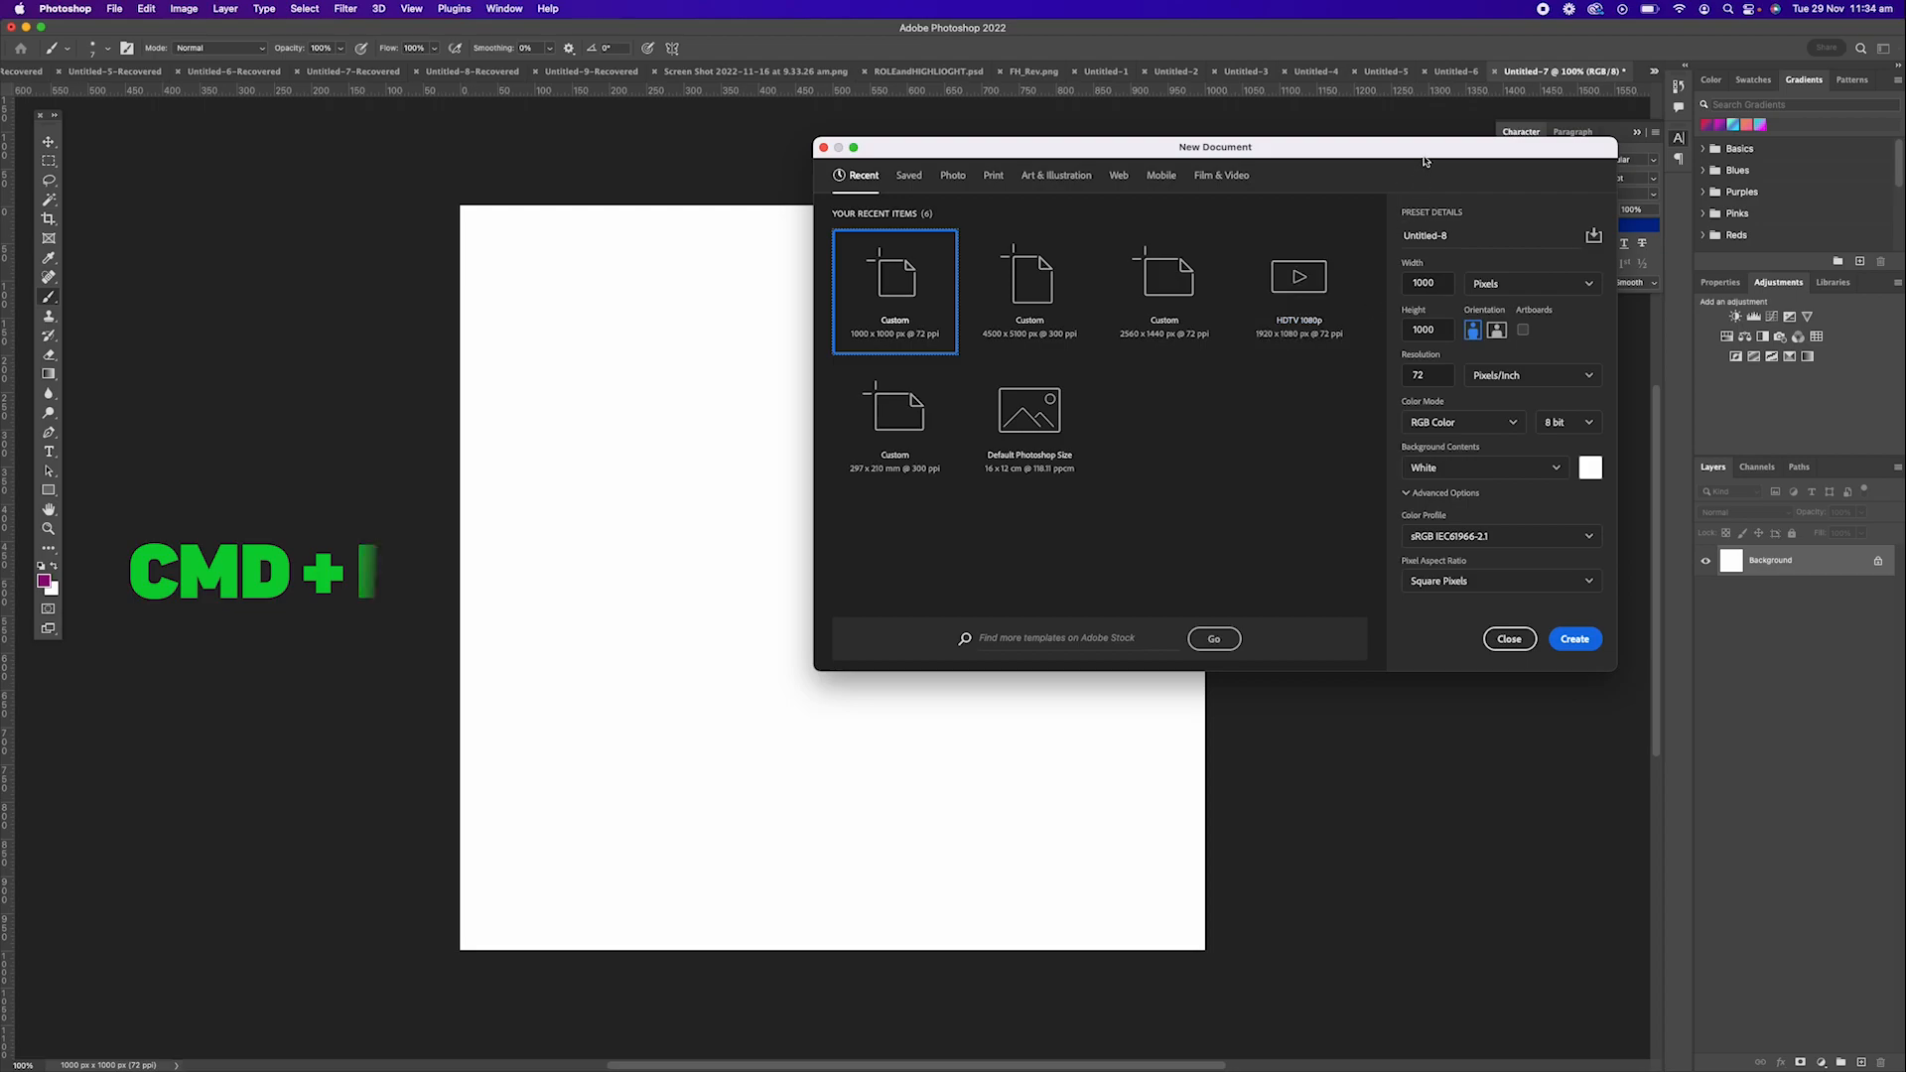
pyautogui.moveTo(1415, 149); pyautogui.dragTo(1242, 157)
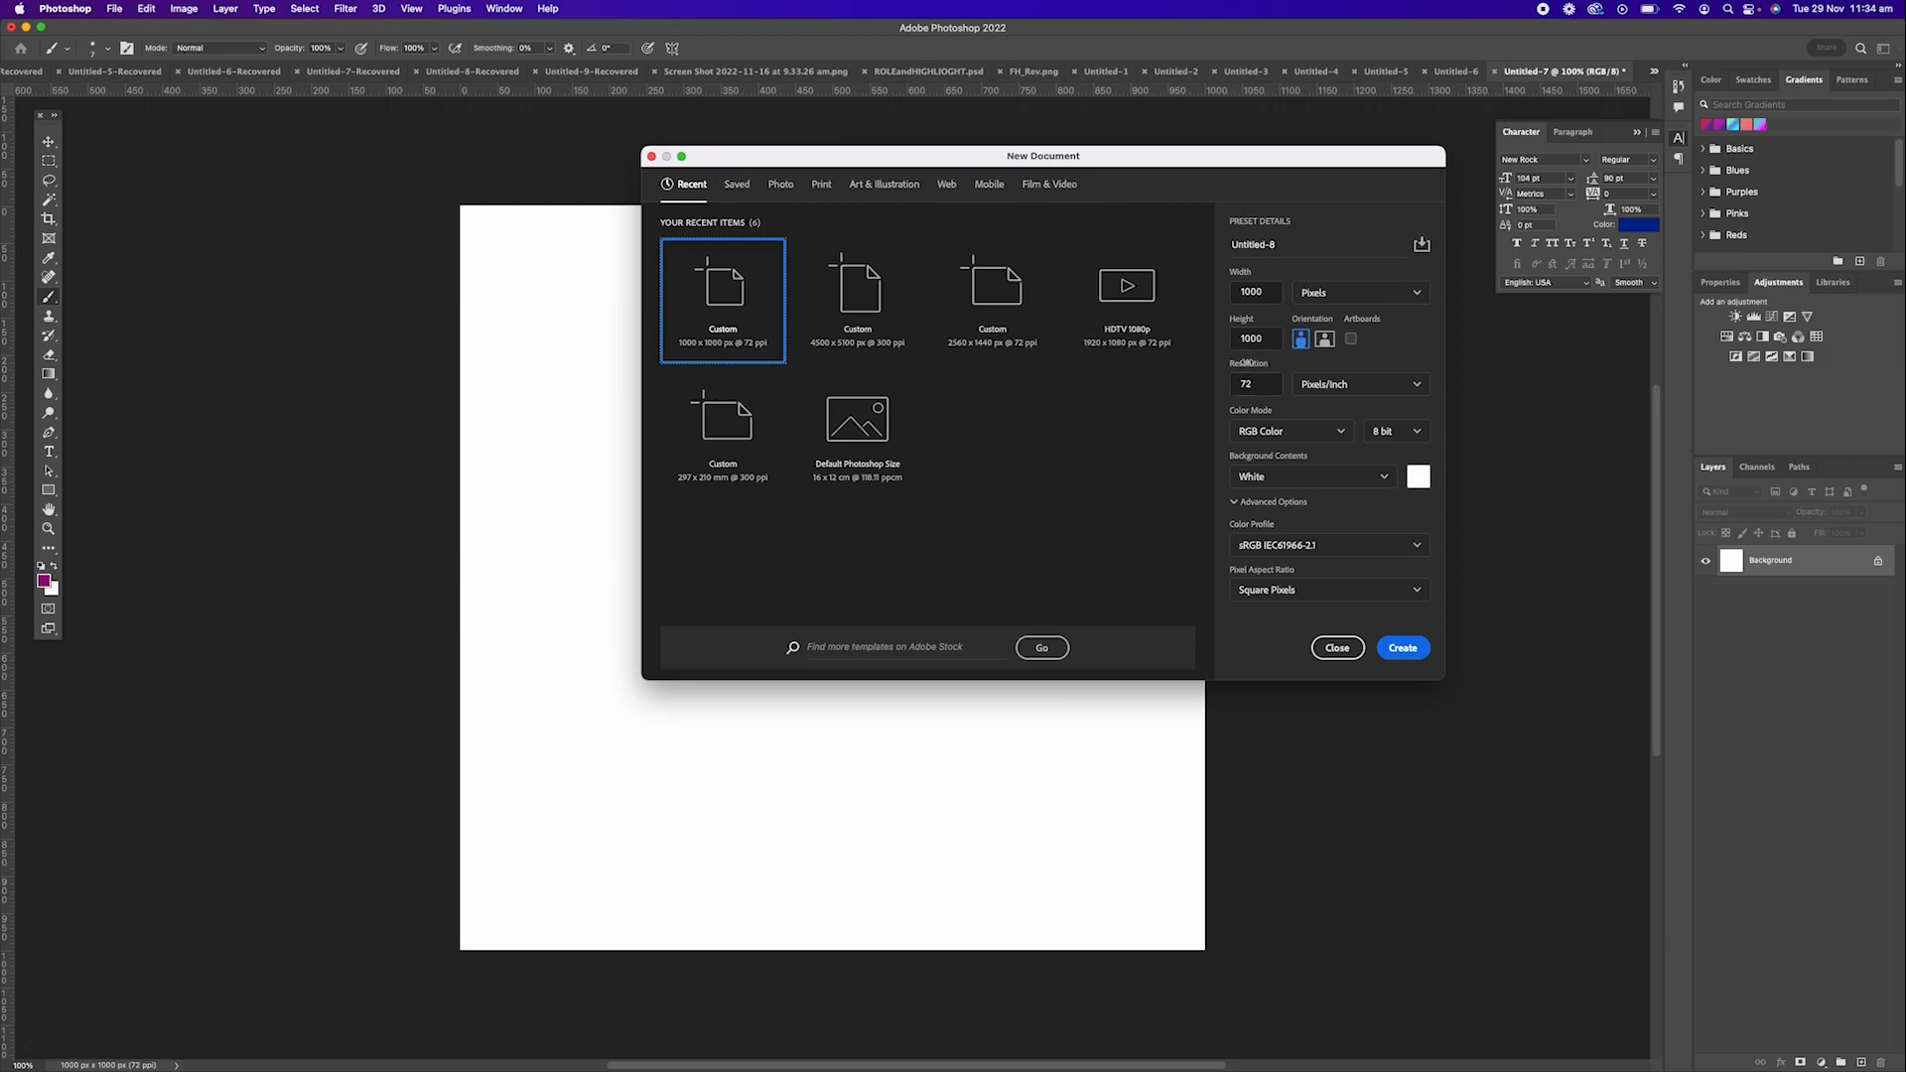
pyautogui.click(1411, 649)
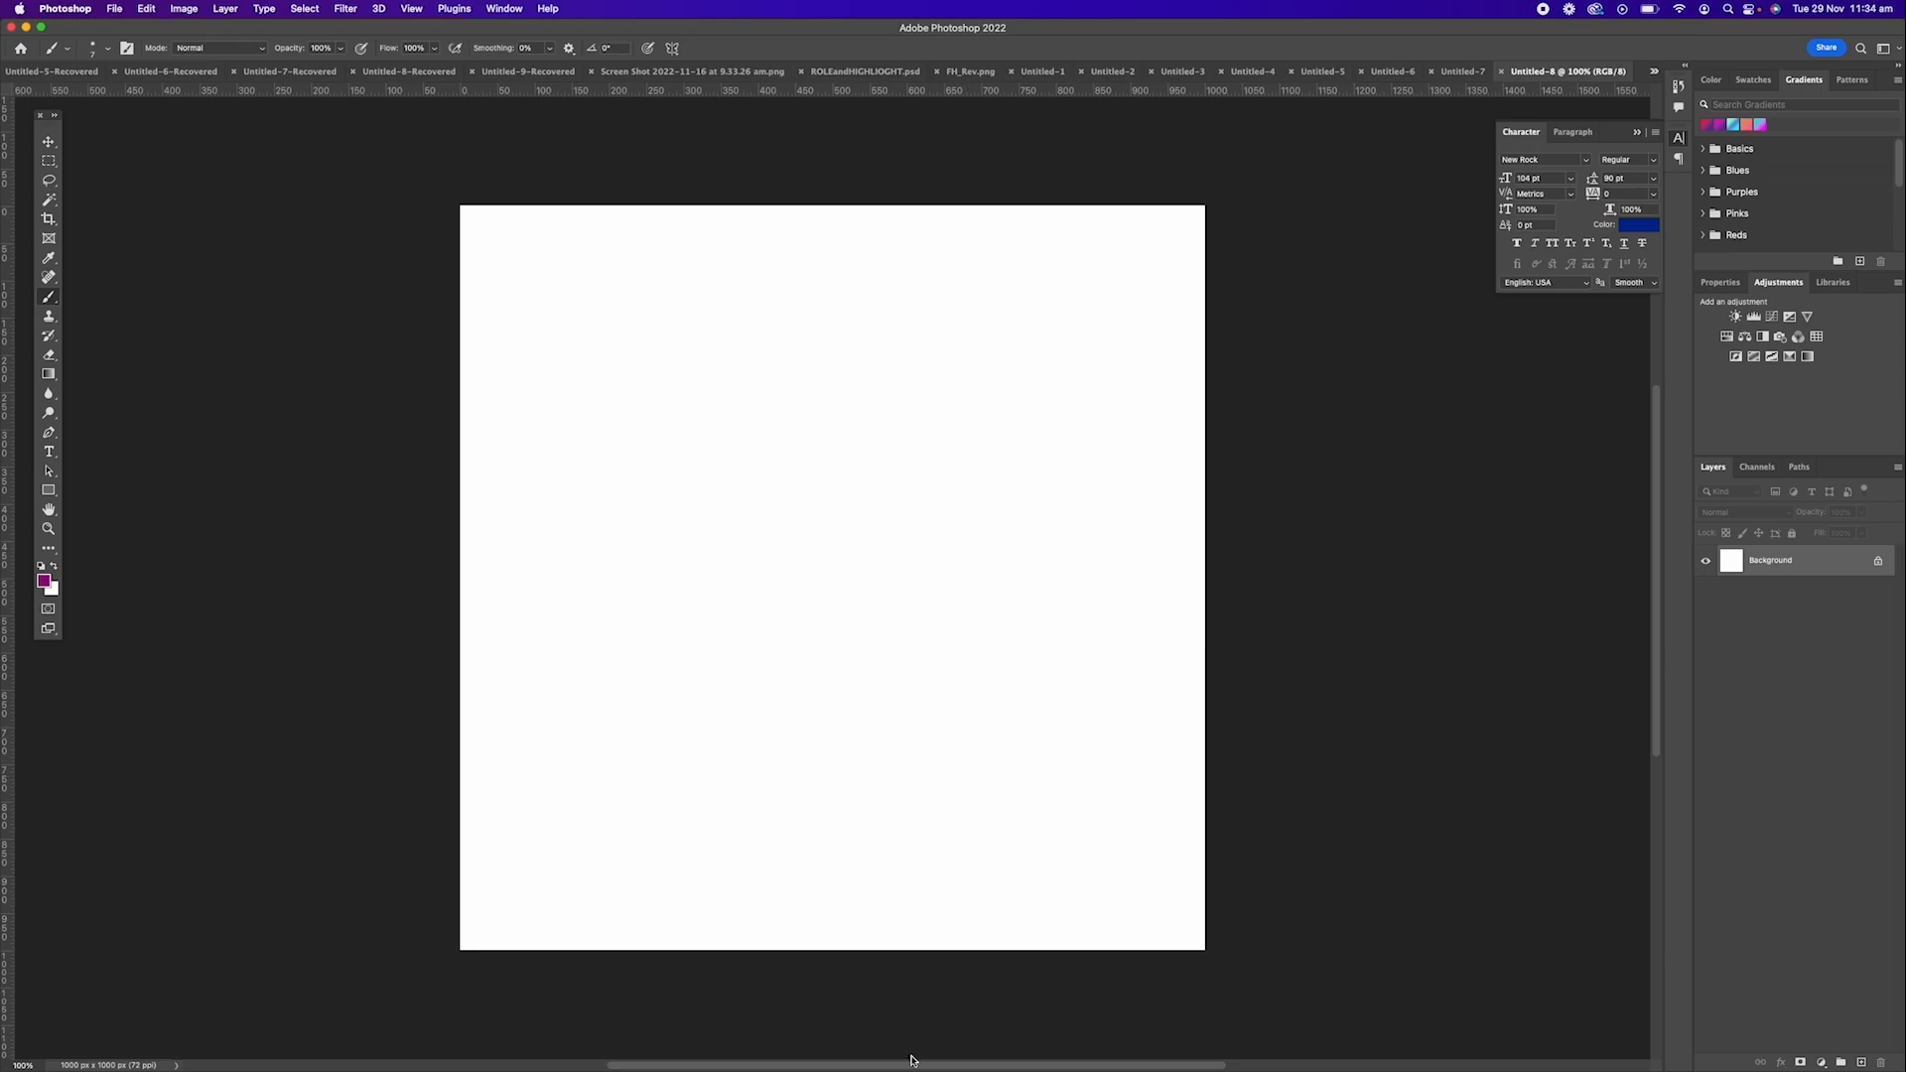
# Place the snowy mountain photo in the document and enlarge it to about 114% so it covers the whole canvas.
pyautogui.click(729, 1044)
pyautogui.moveTo(242, 238); pyautogui.dragTo(1000, 569)
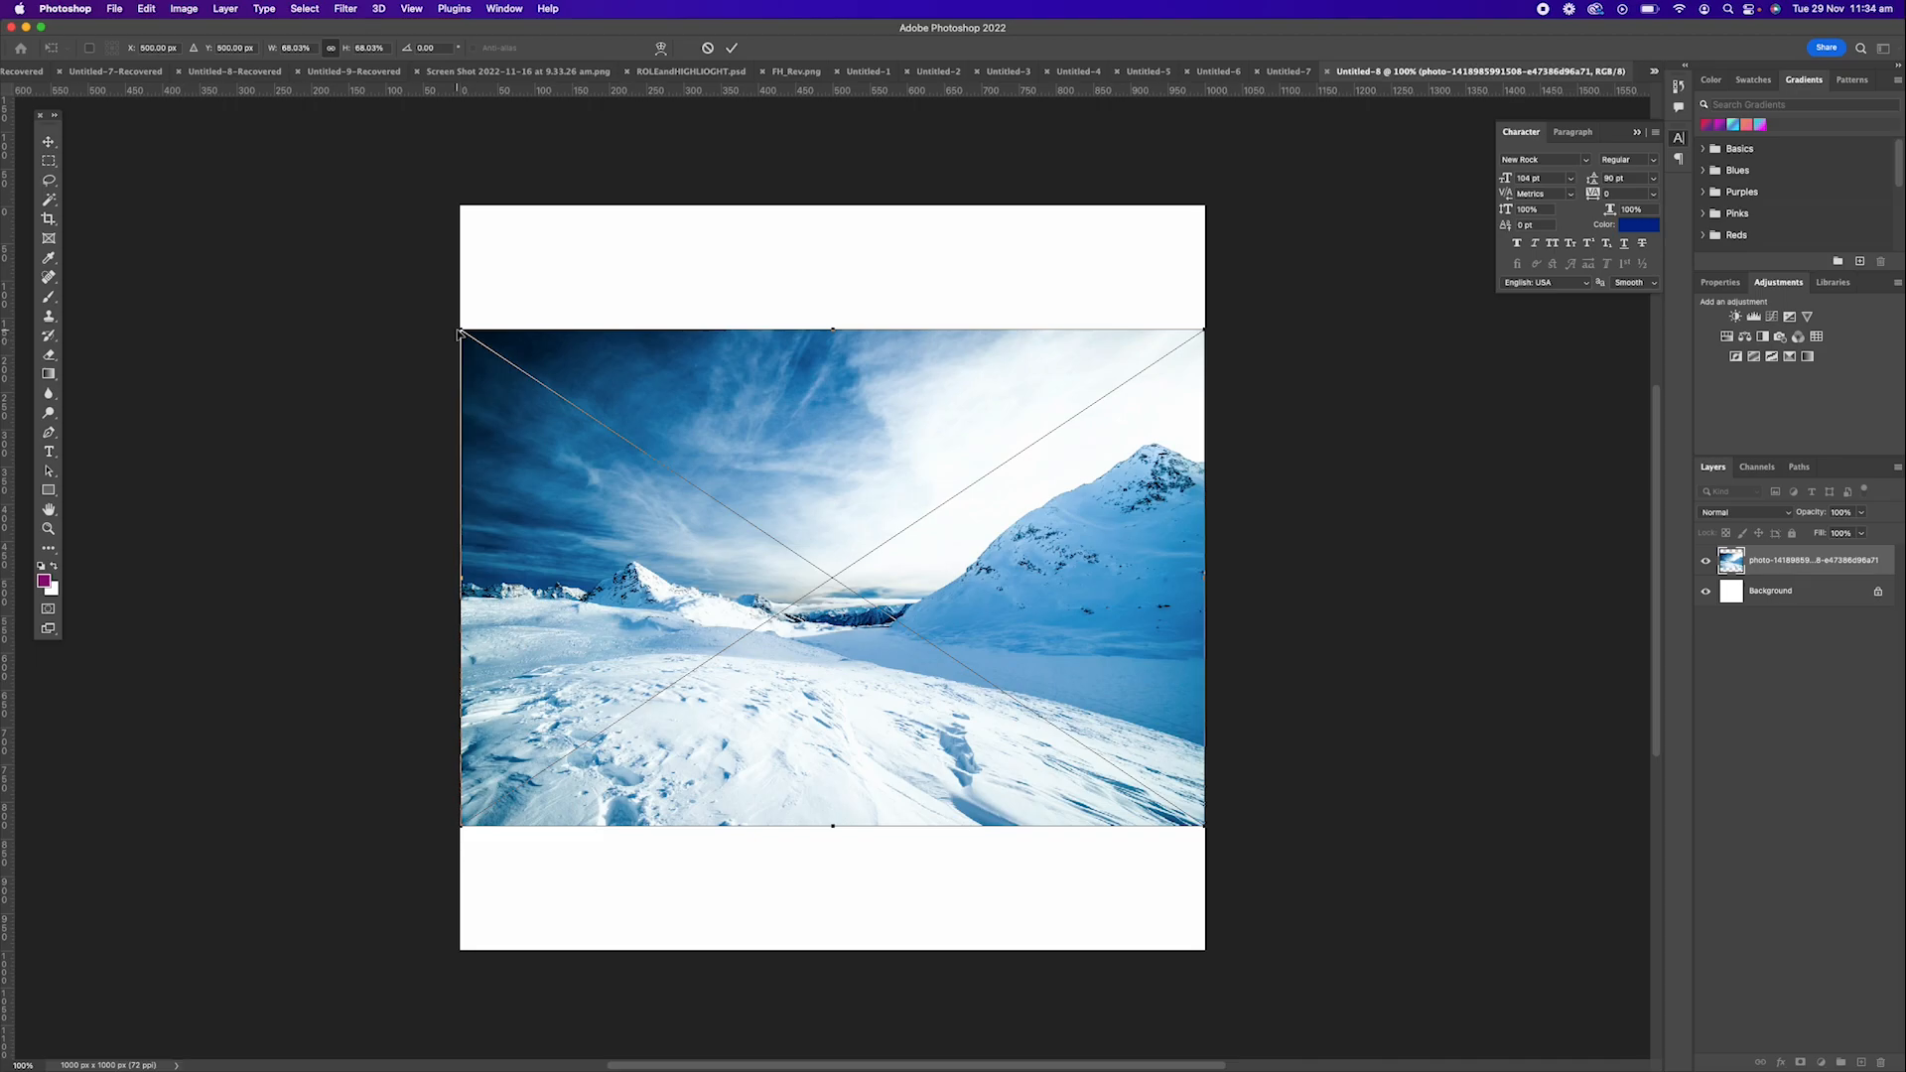
pyautogui.moveTo(461, 329); pyautogui.dragTo(292, 217)
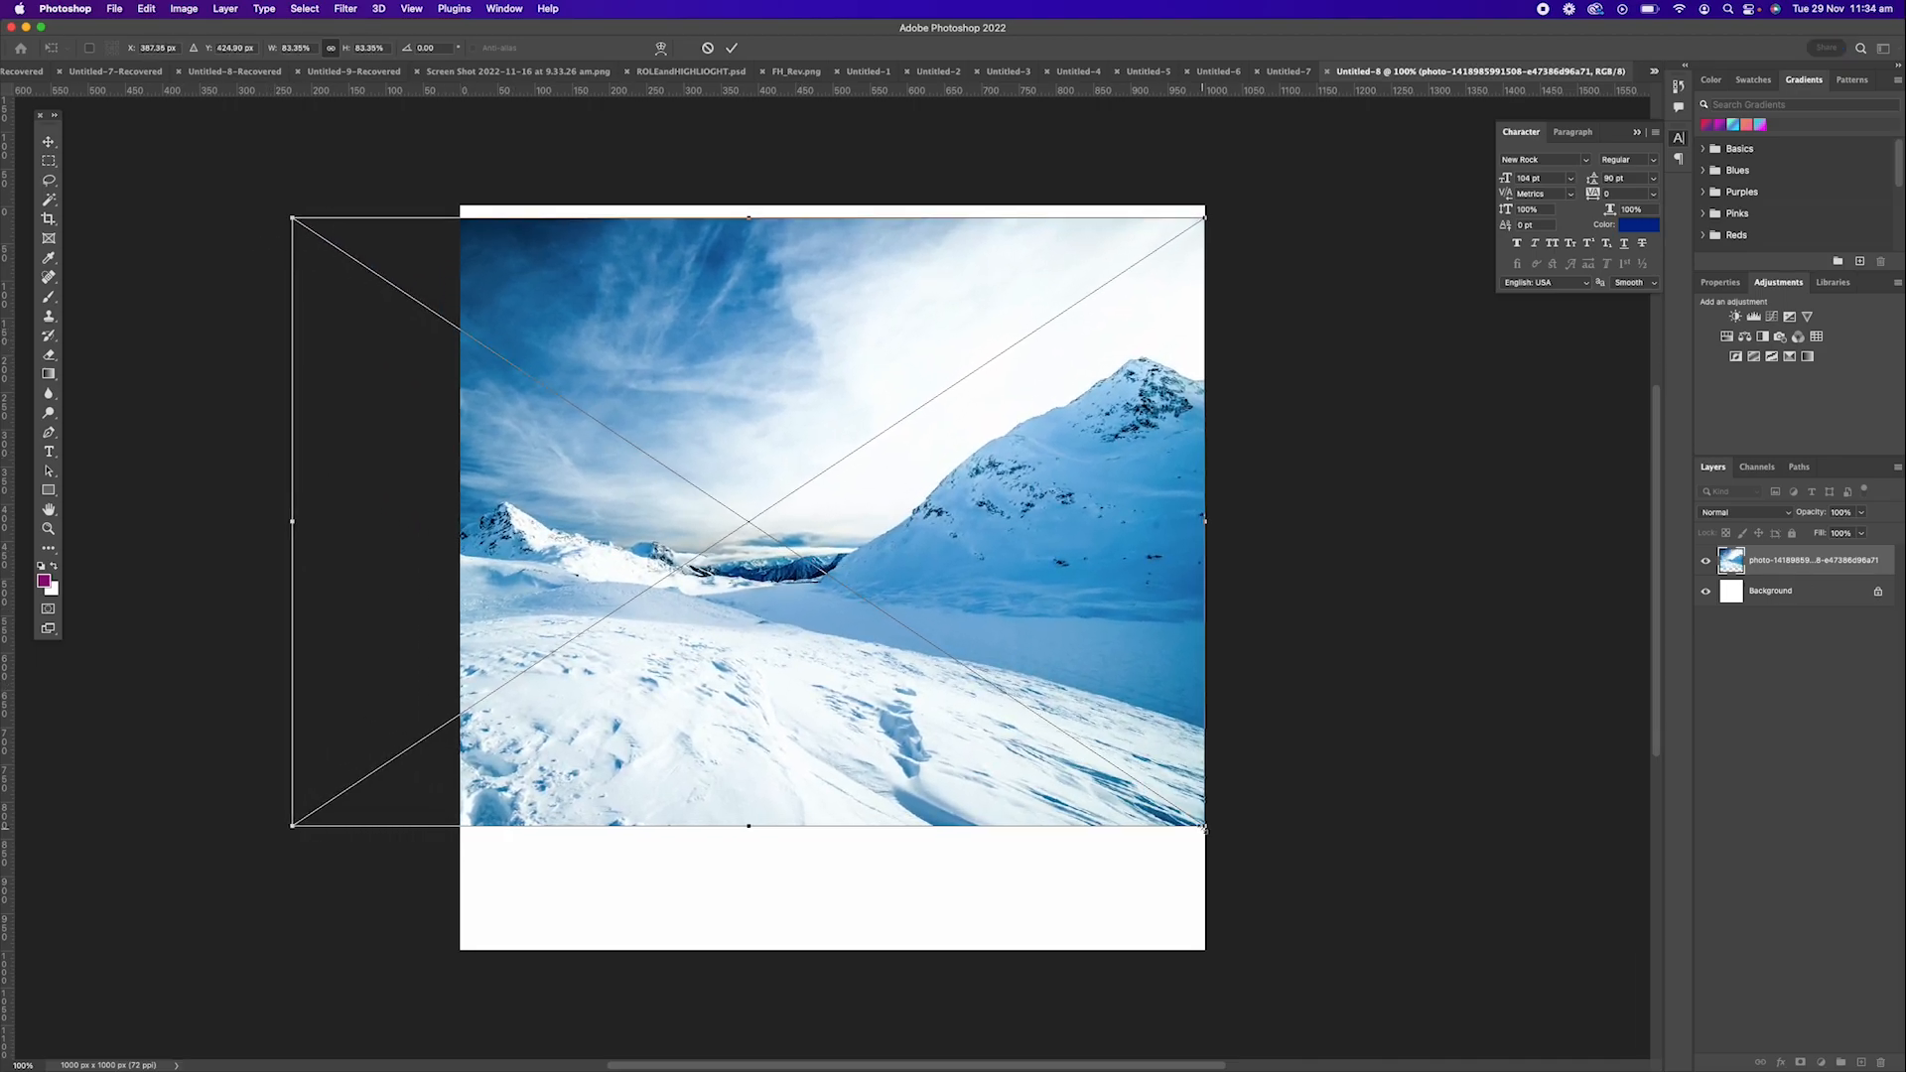
pyautogui.moveTo(1205, 826); pyautogui.dragTo(1374, 938)
pyautogui.moveTo(855, 735); pyautogui.dragTo(938, 790)
# Distort the placed photo by pulling its two upper corners inward.
pyautogui.moveTo(207, 160); pyautogui.dragTo(318, 183)
pyautogui.press('super+z')
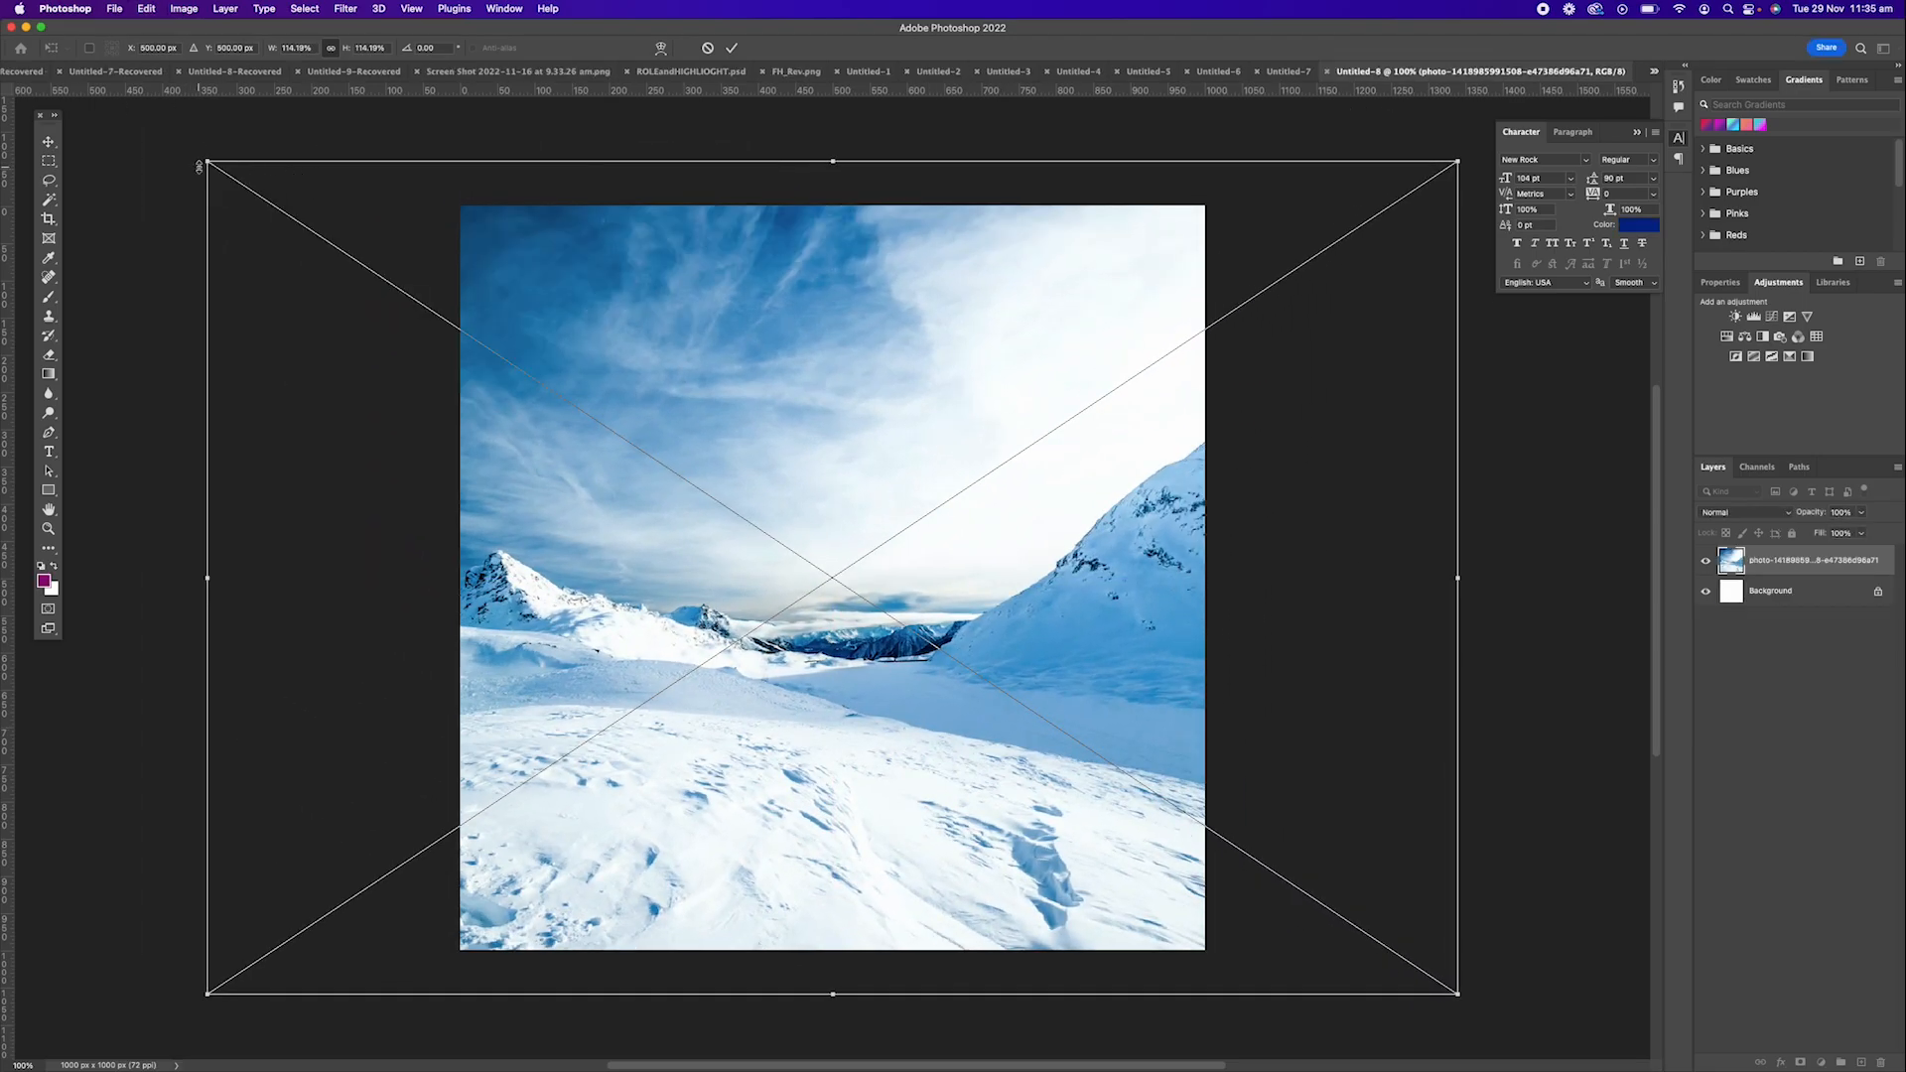
pyautogui.moveTo(209, 164); pyautogui.dragTo(386, 188)
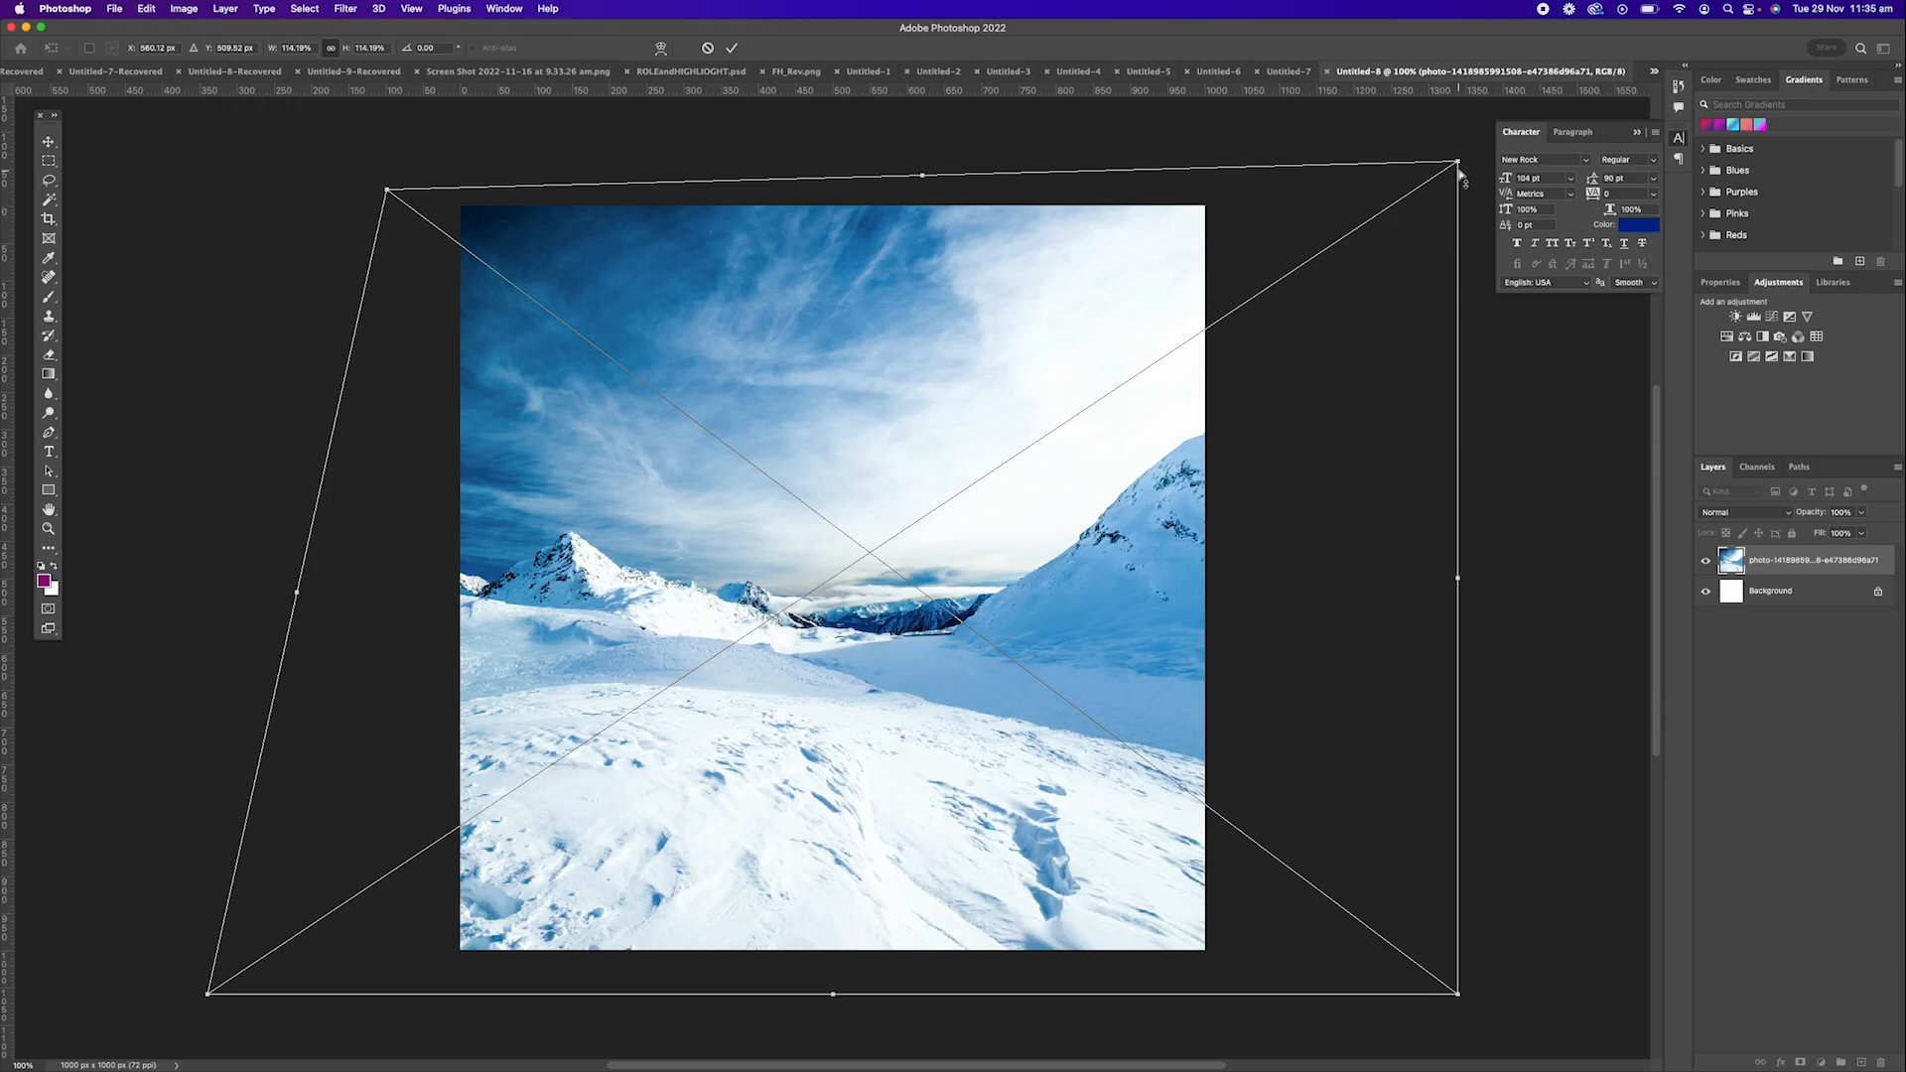
pyautogui.moveTo(1456, 163); pyautogui.dragTo(1242, 142)
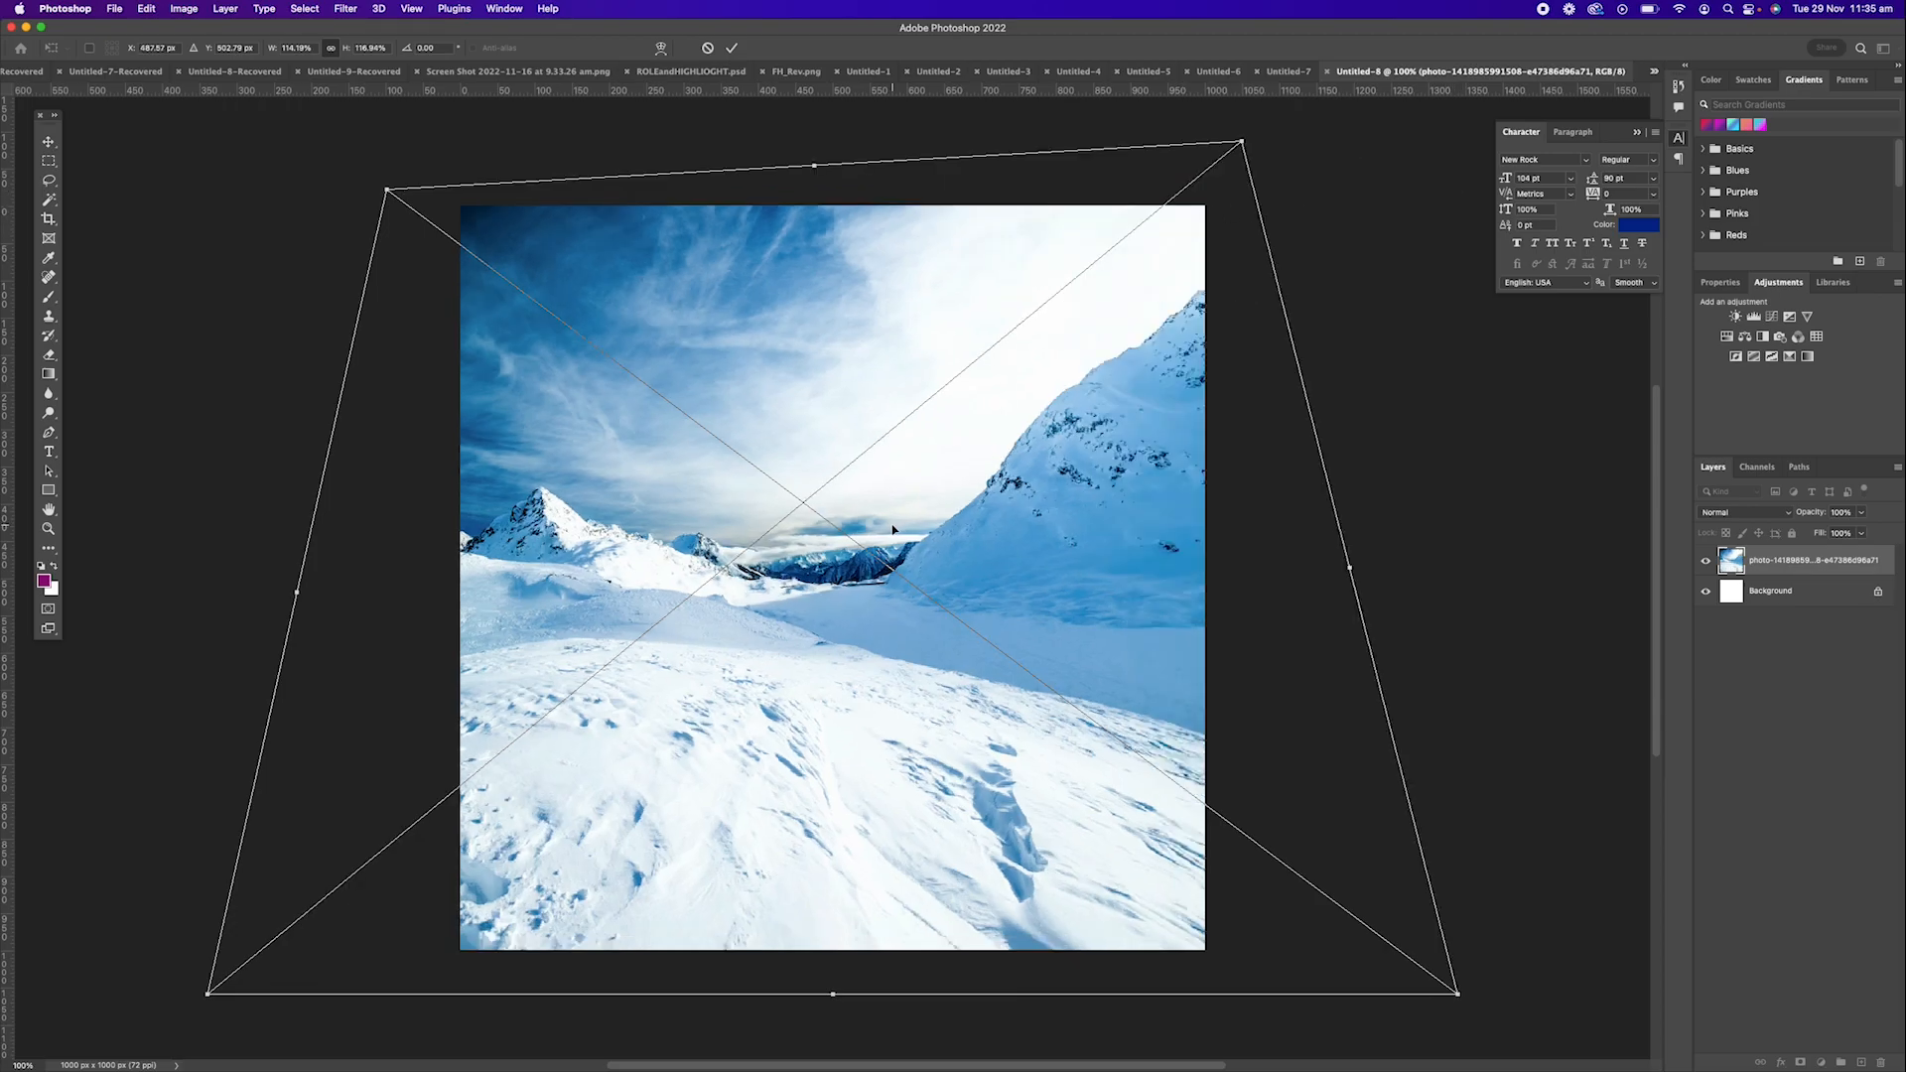
# Try rotating the placed photo 180° and flipping it horizontally.
pyautogui.rightClick(785, 382)
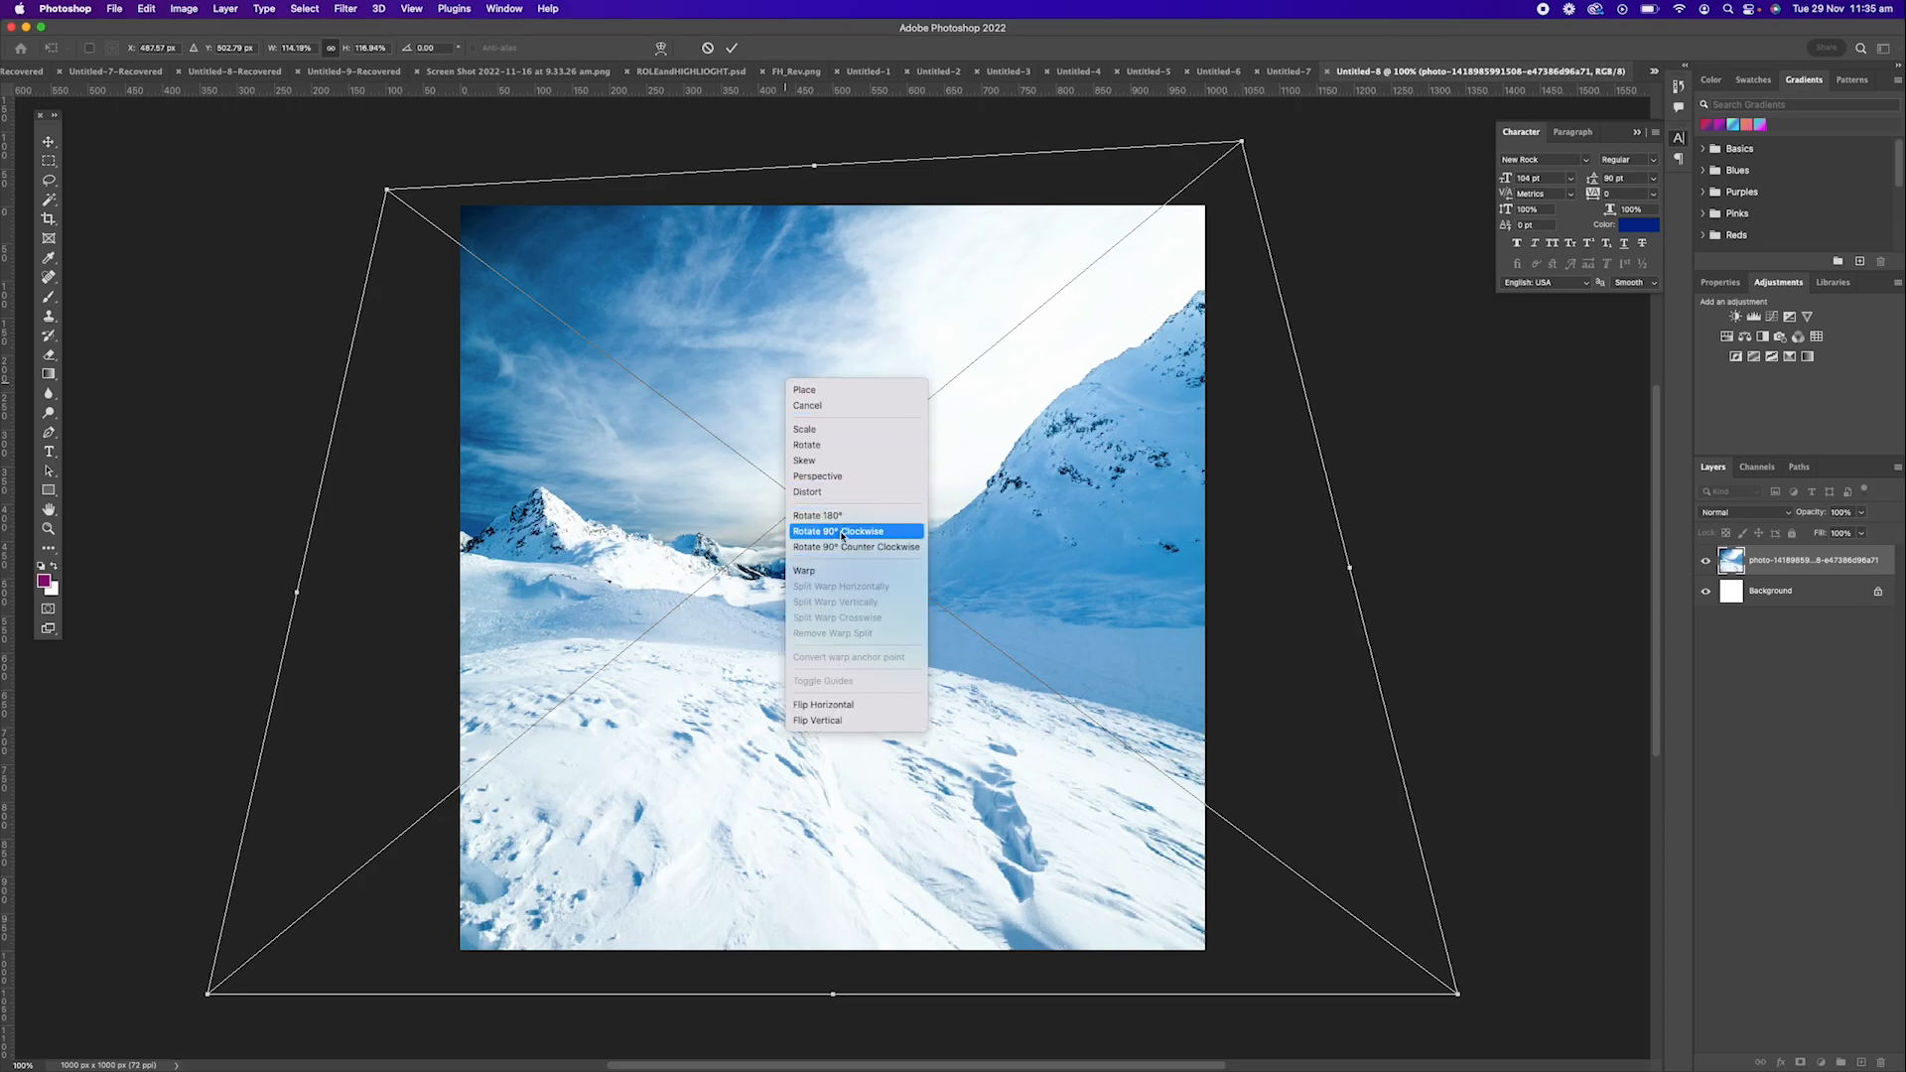
pyautogui.click(852, 520)
pyautogui.rightClick(767, 392)
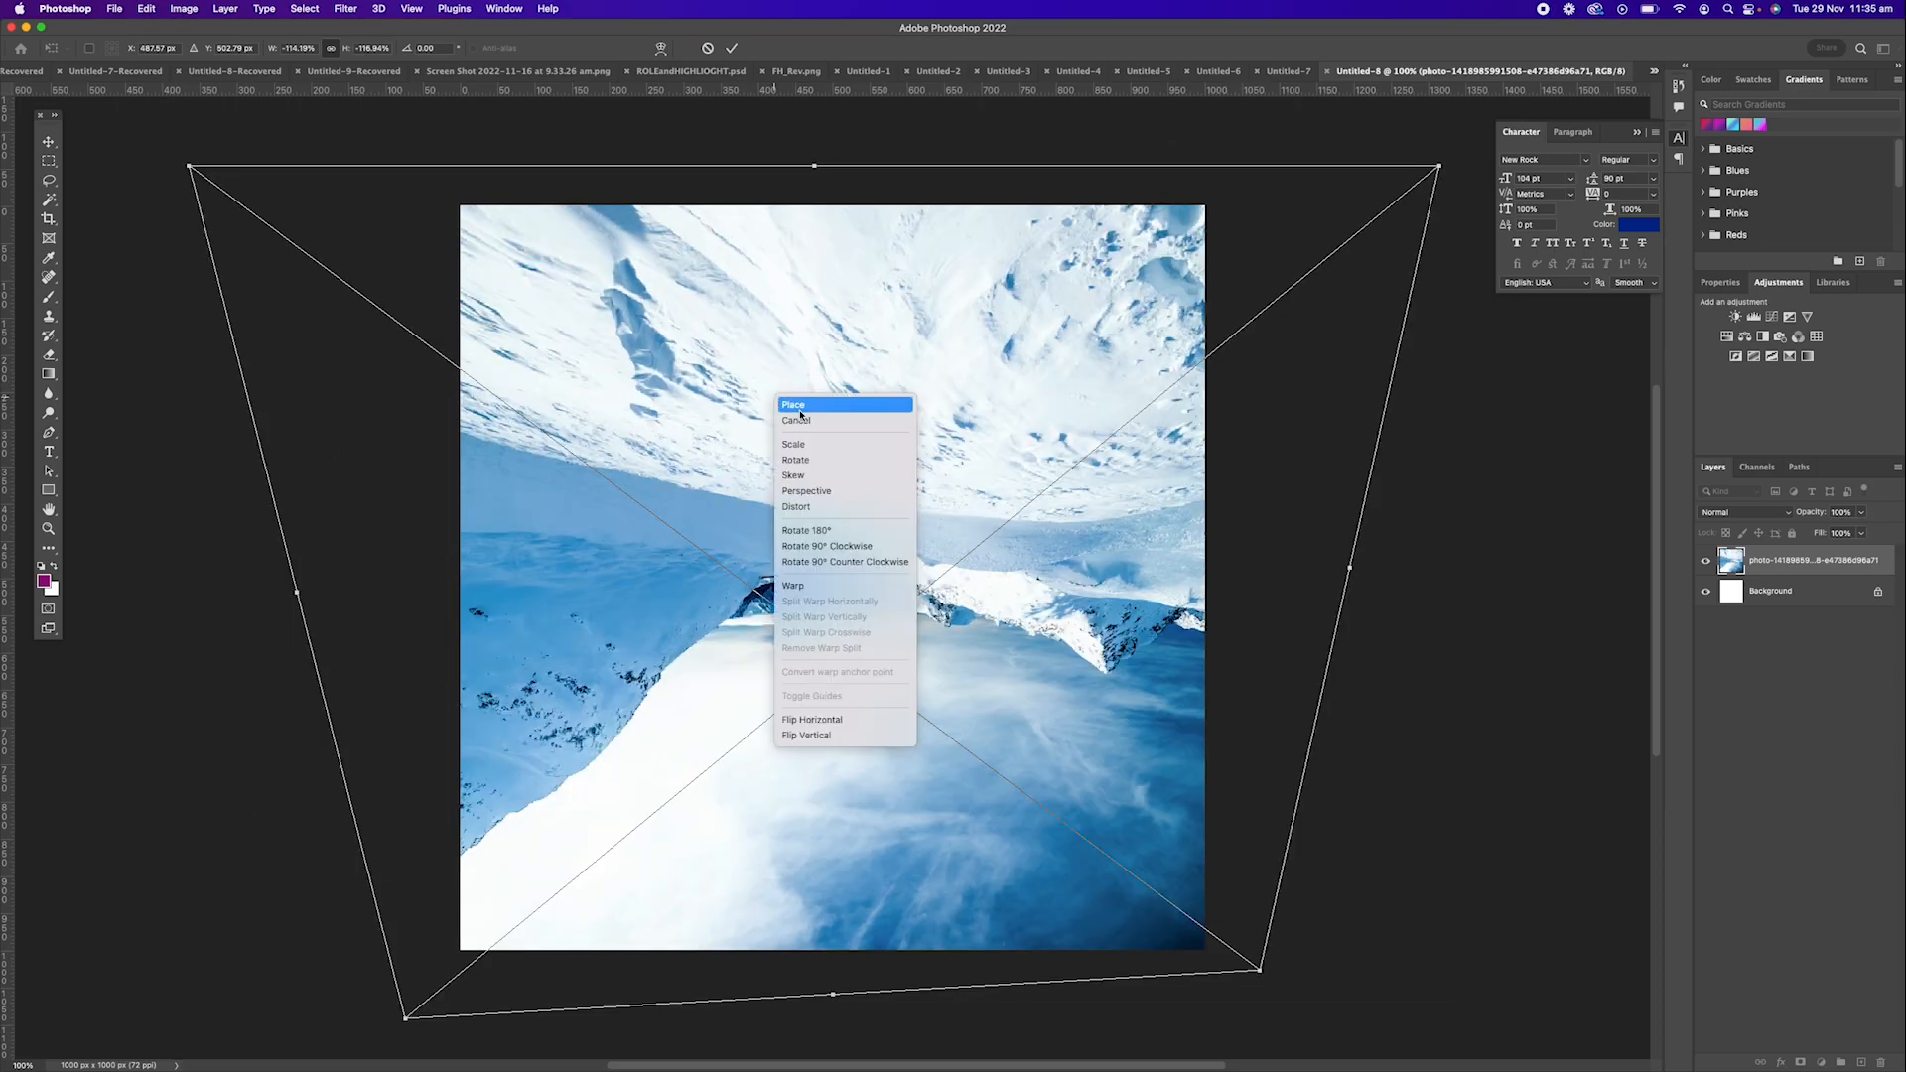
pyautogui.click(878, 719)
pyautogui.rightClick(833, 470)
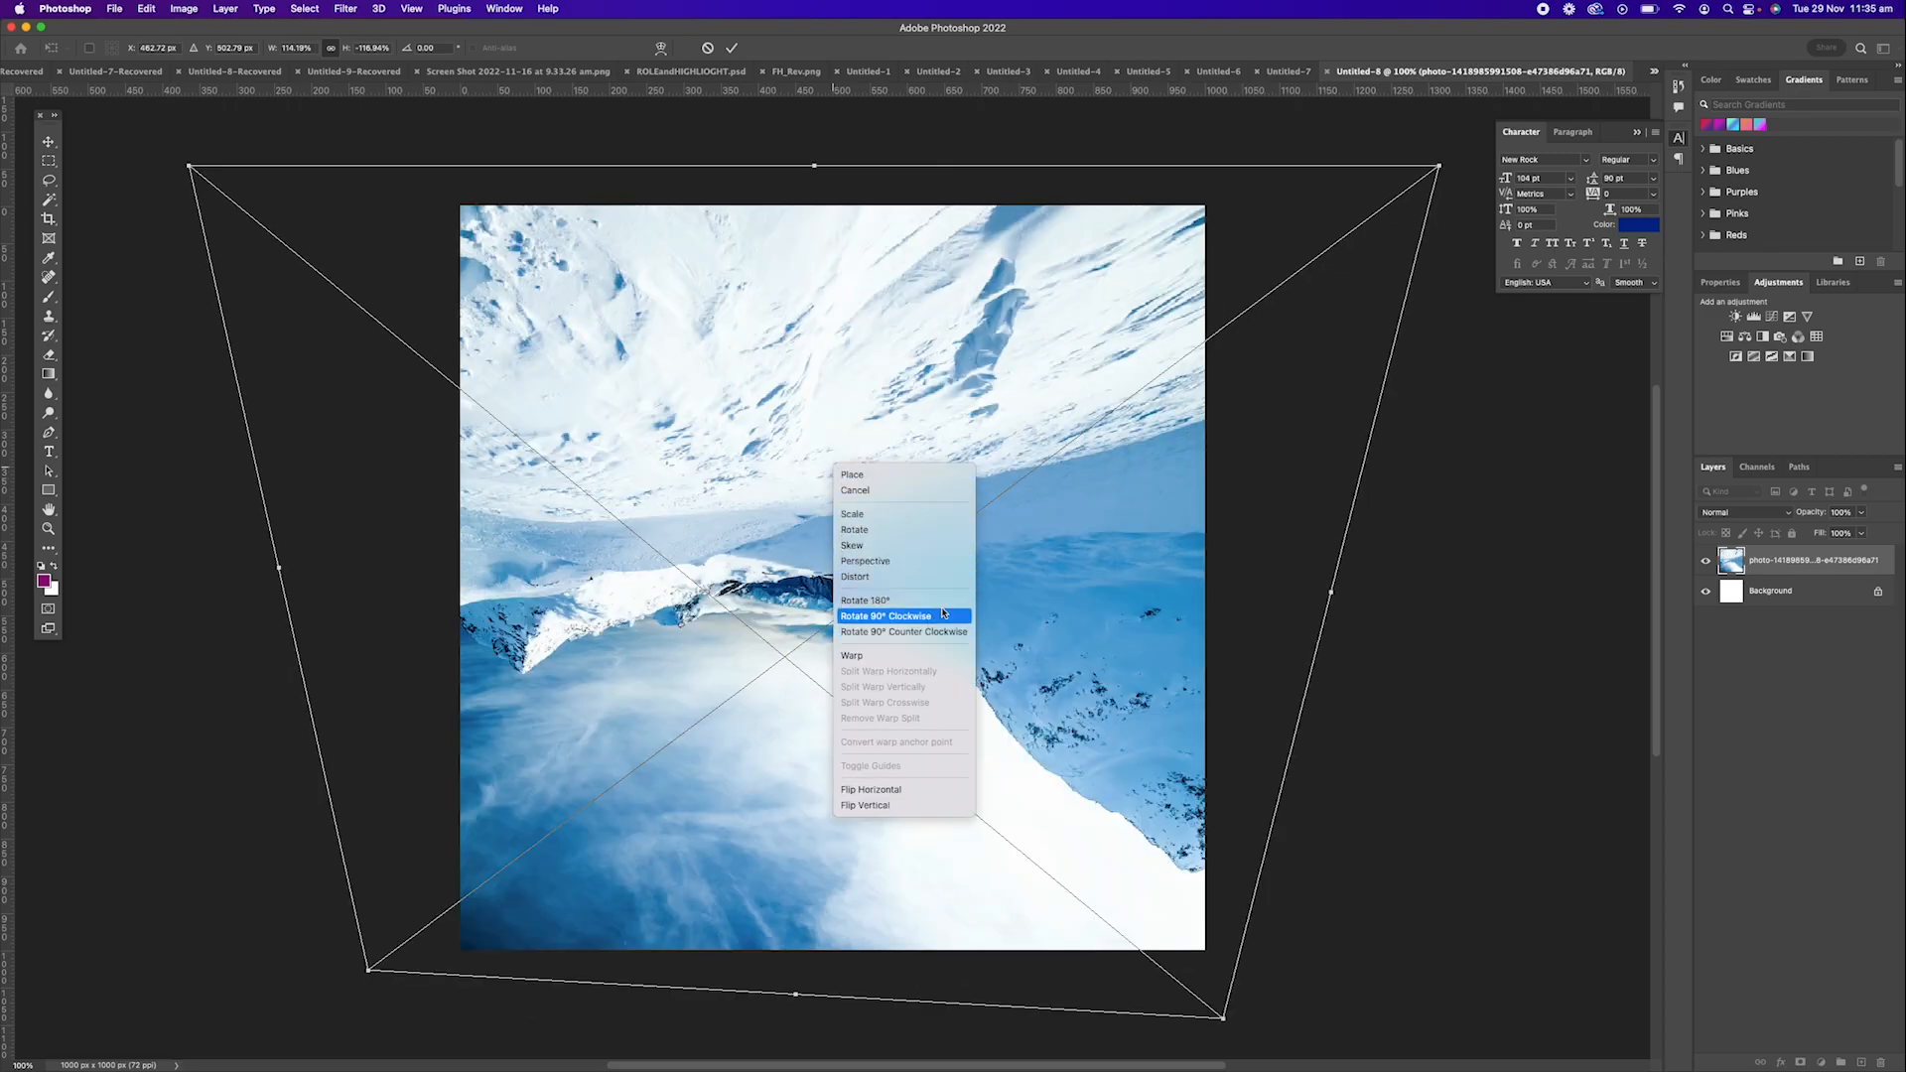
pyautogui.click(789, 424)
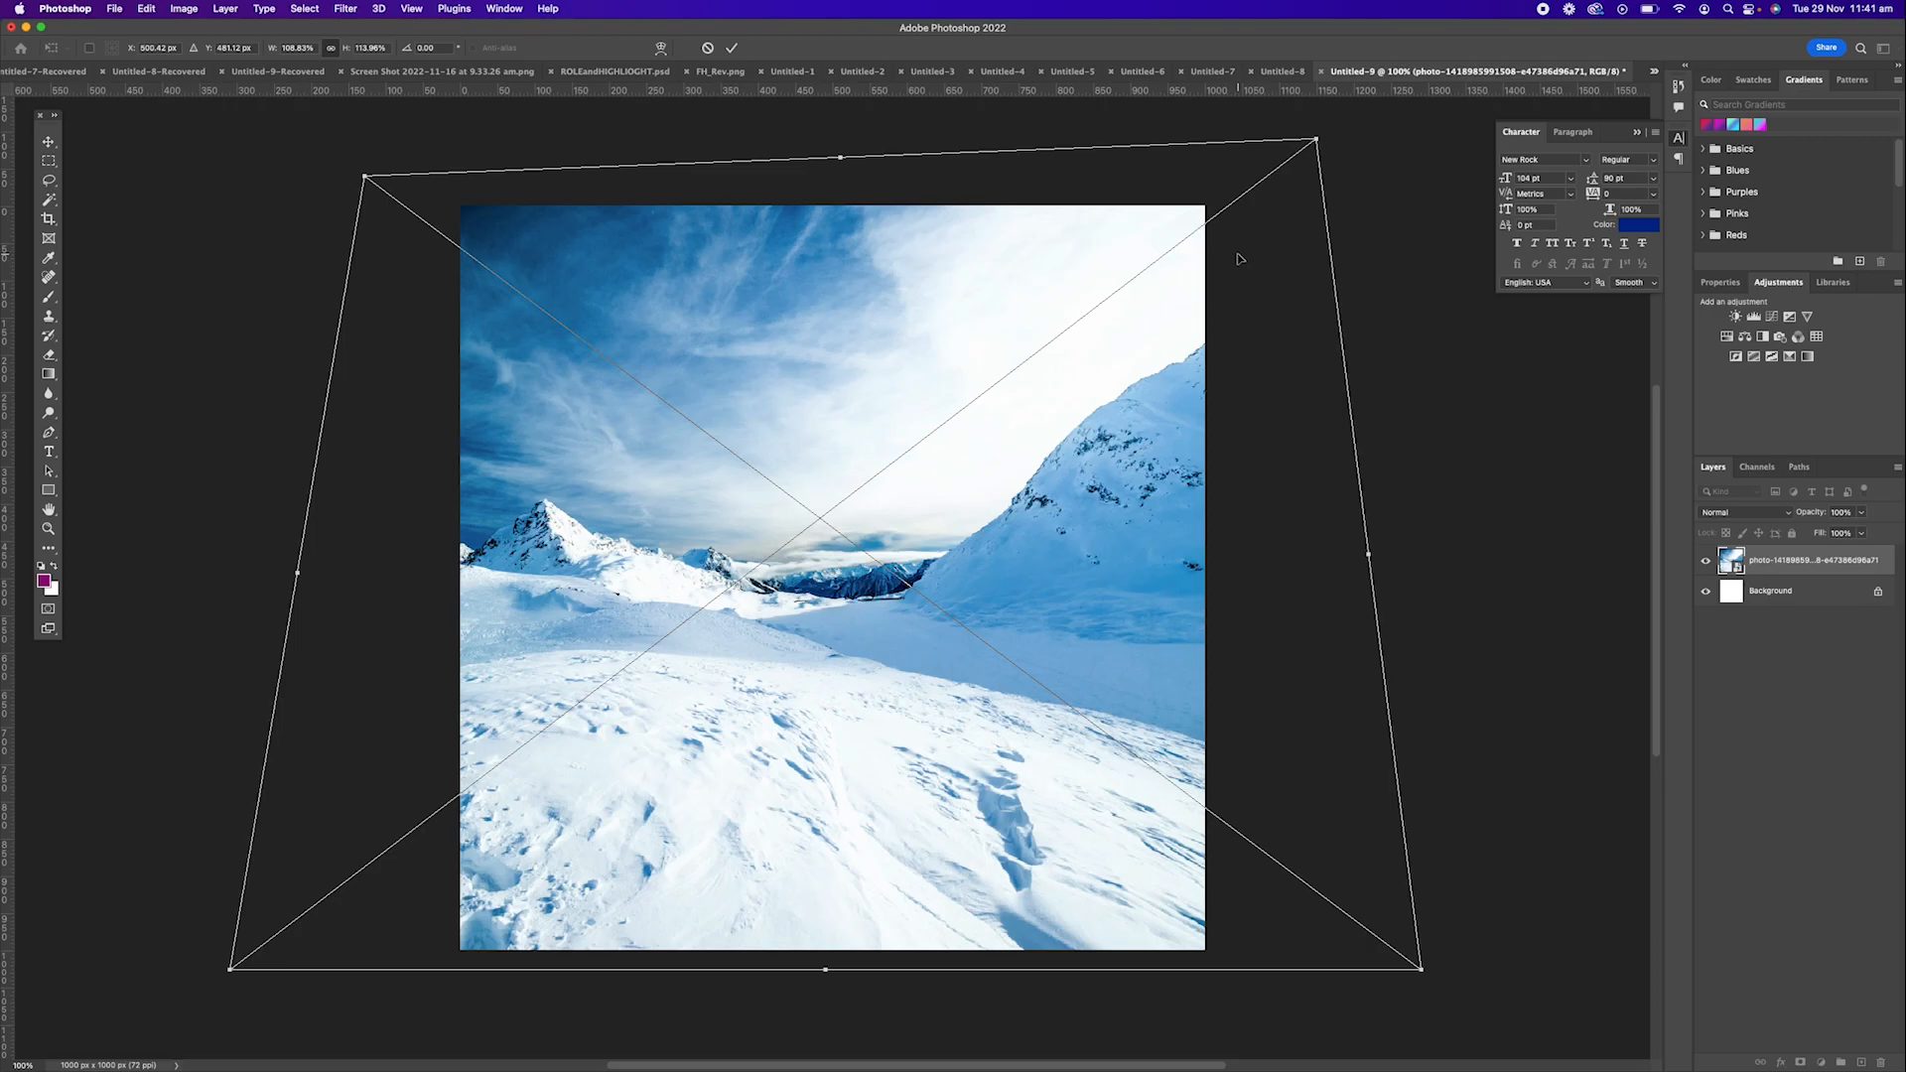
# Commit the photo's transform and rasterize its layer.
pyautogui.press('Return')
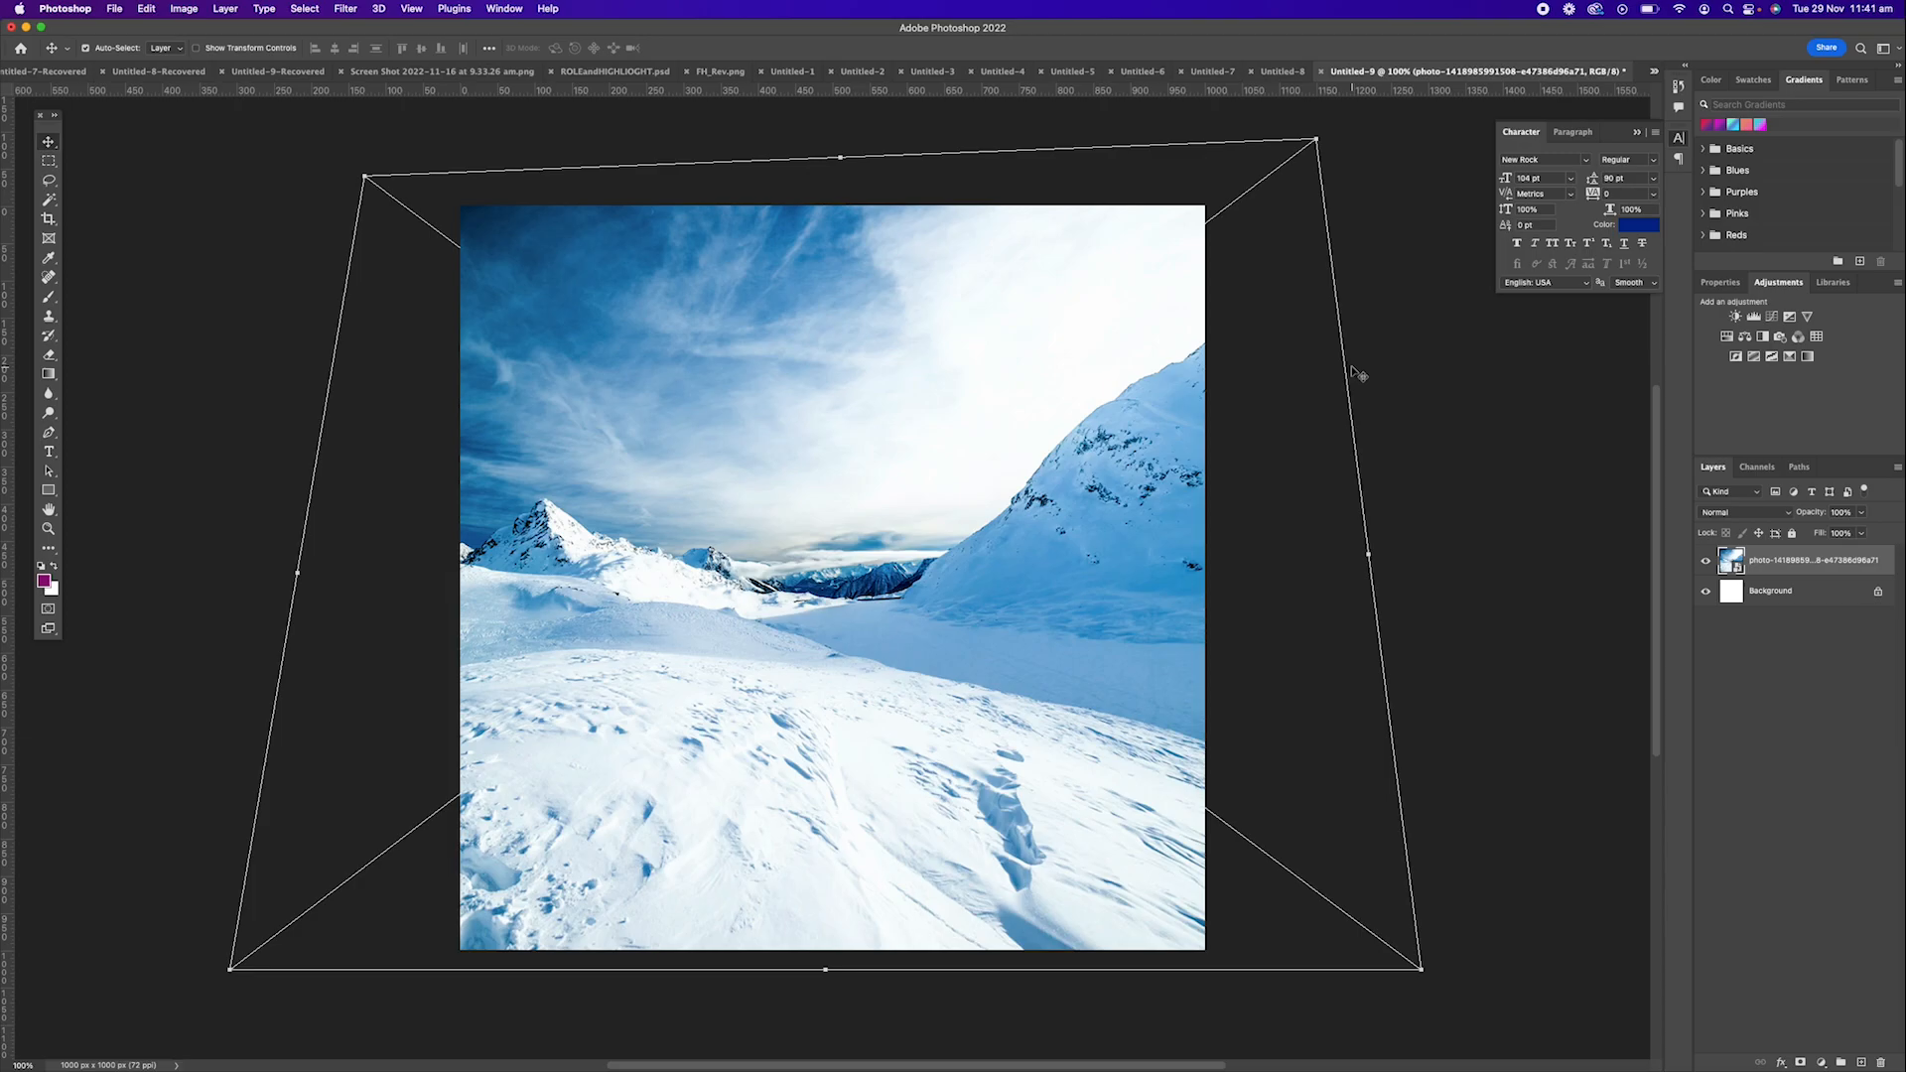
pyautogui.click(49, 297)
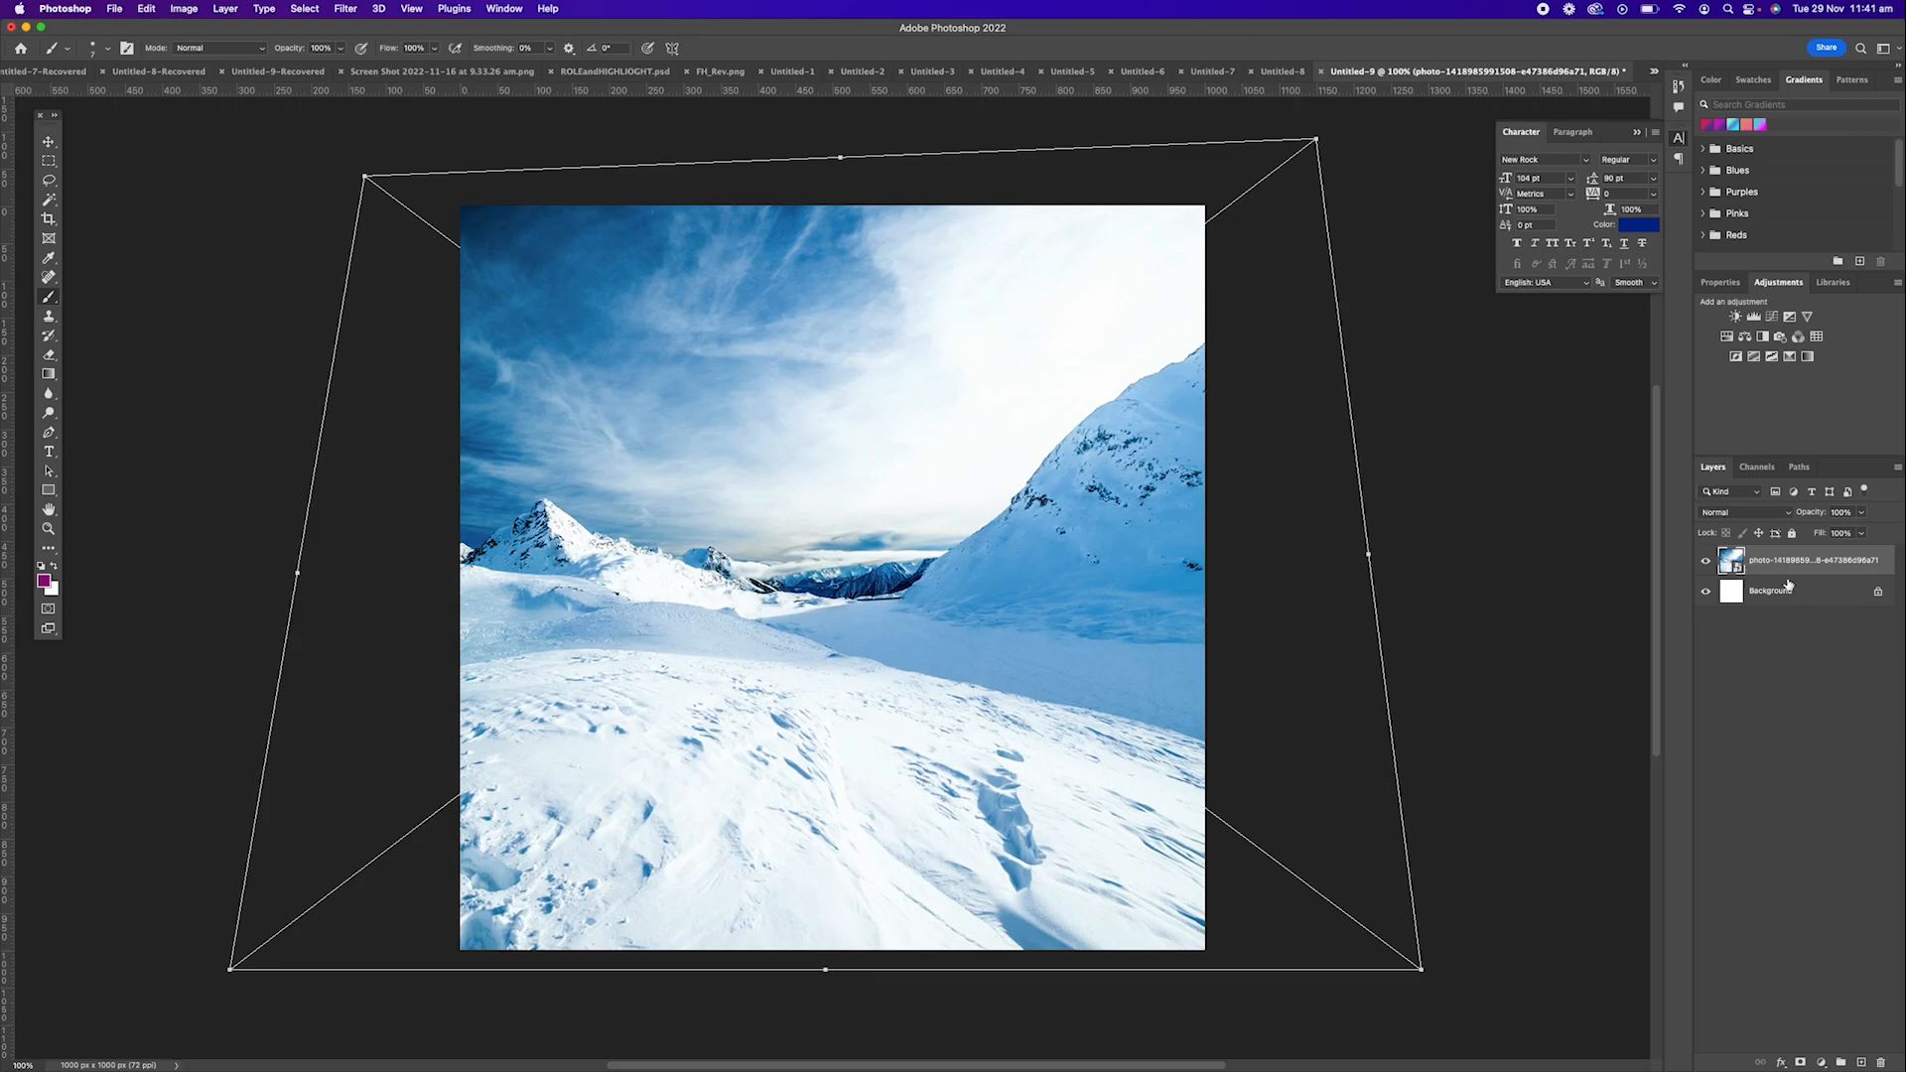
pyautogui.rightClick(1813, 558)
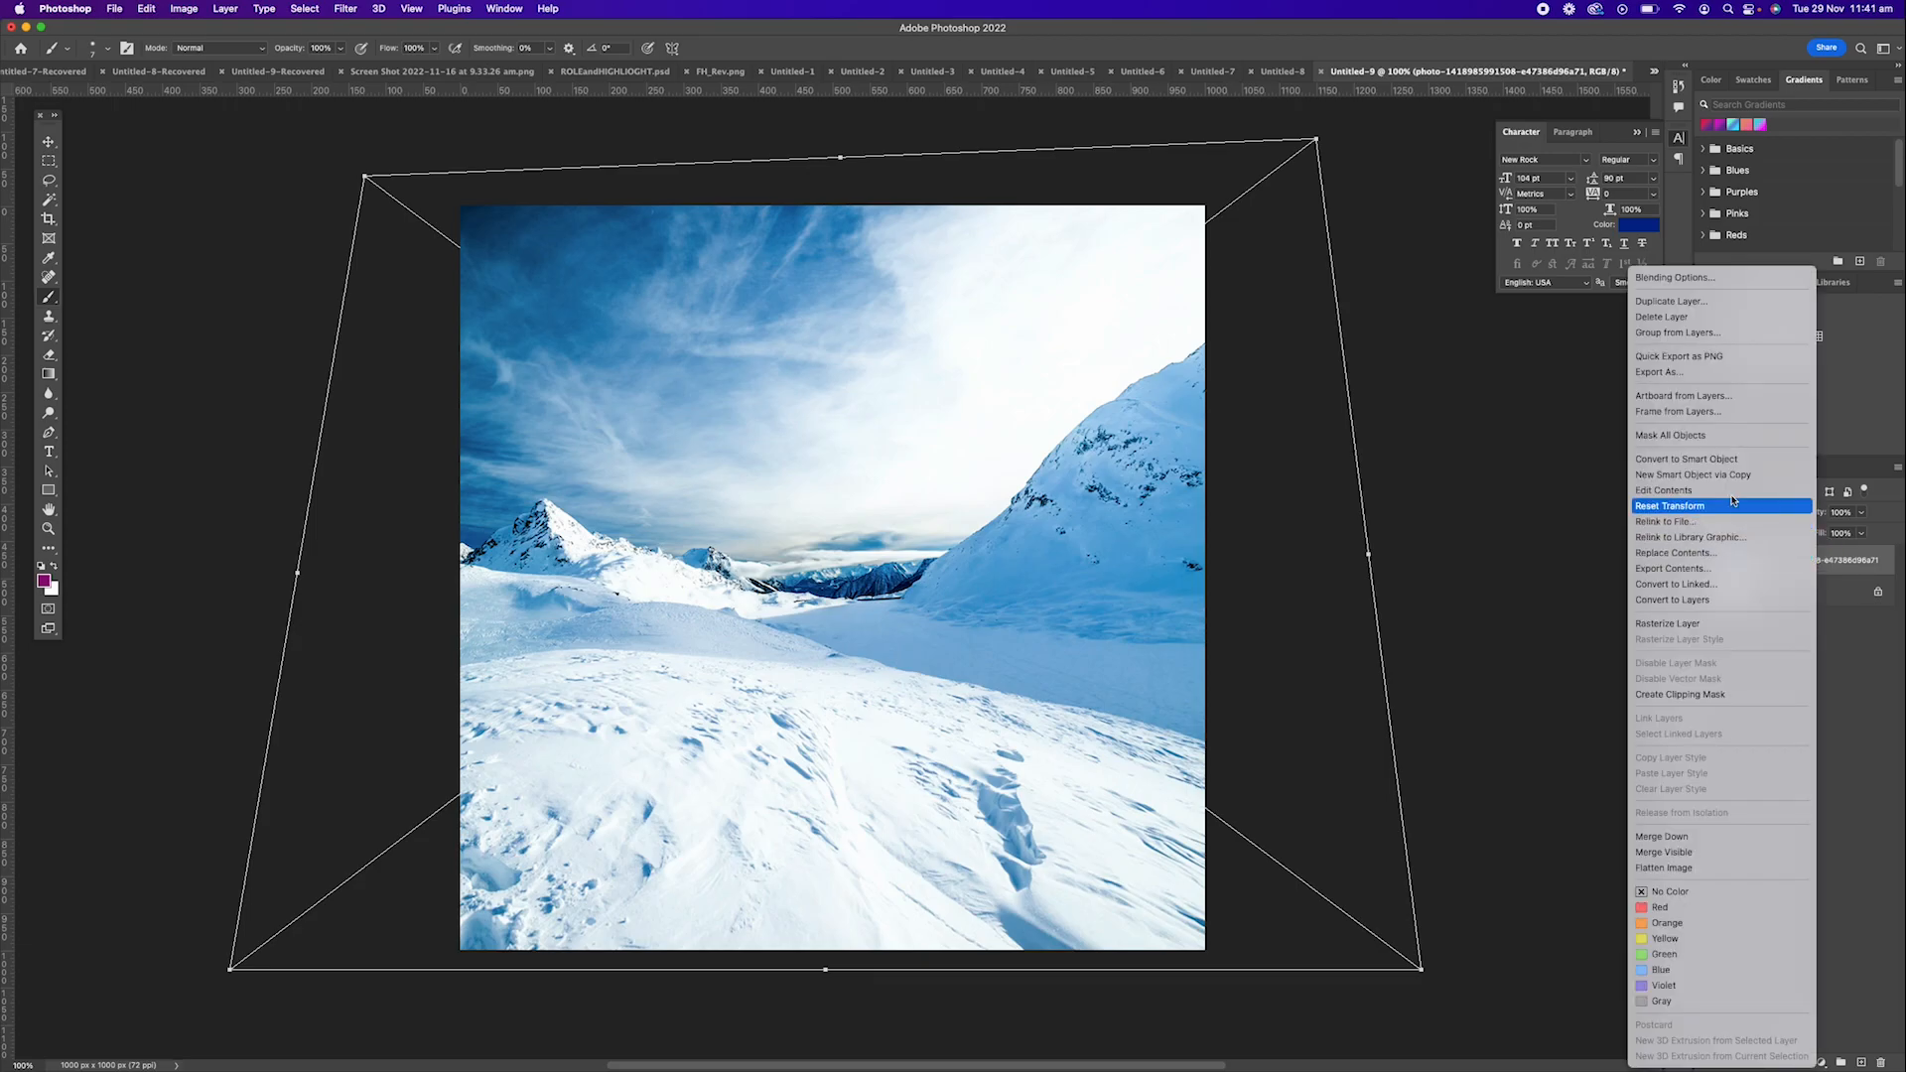
pyautogui.click(1714, 623)
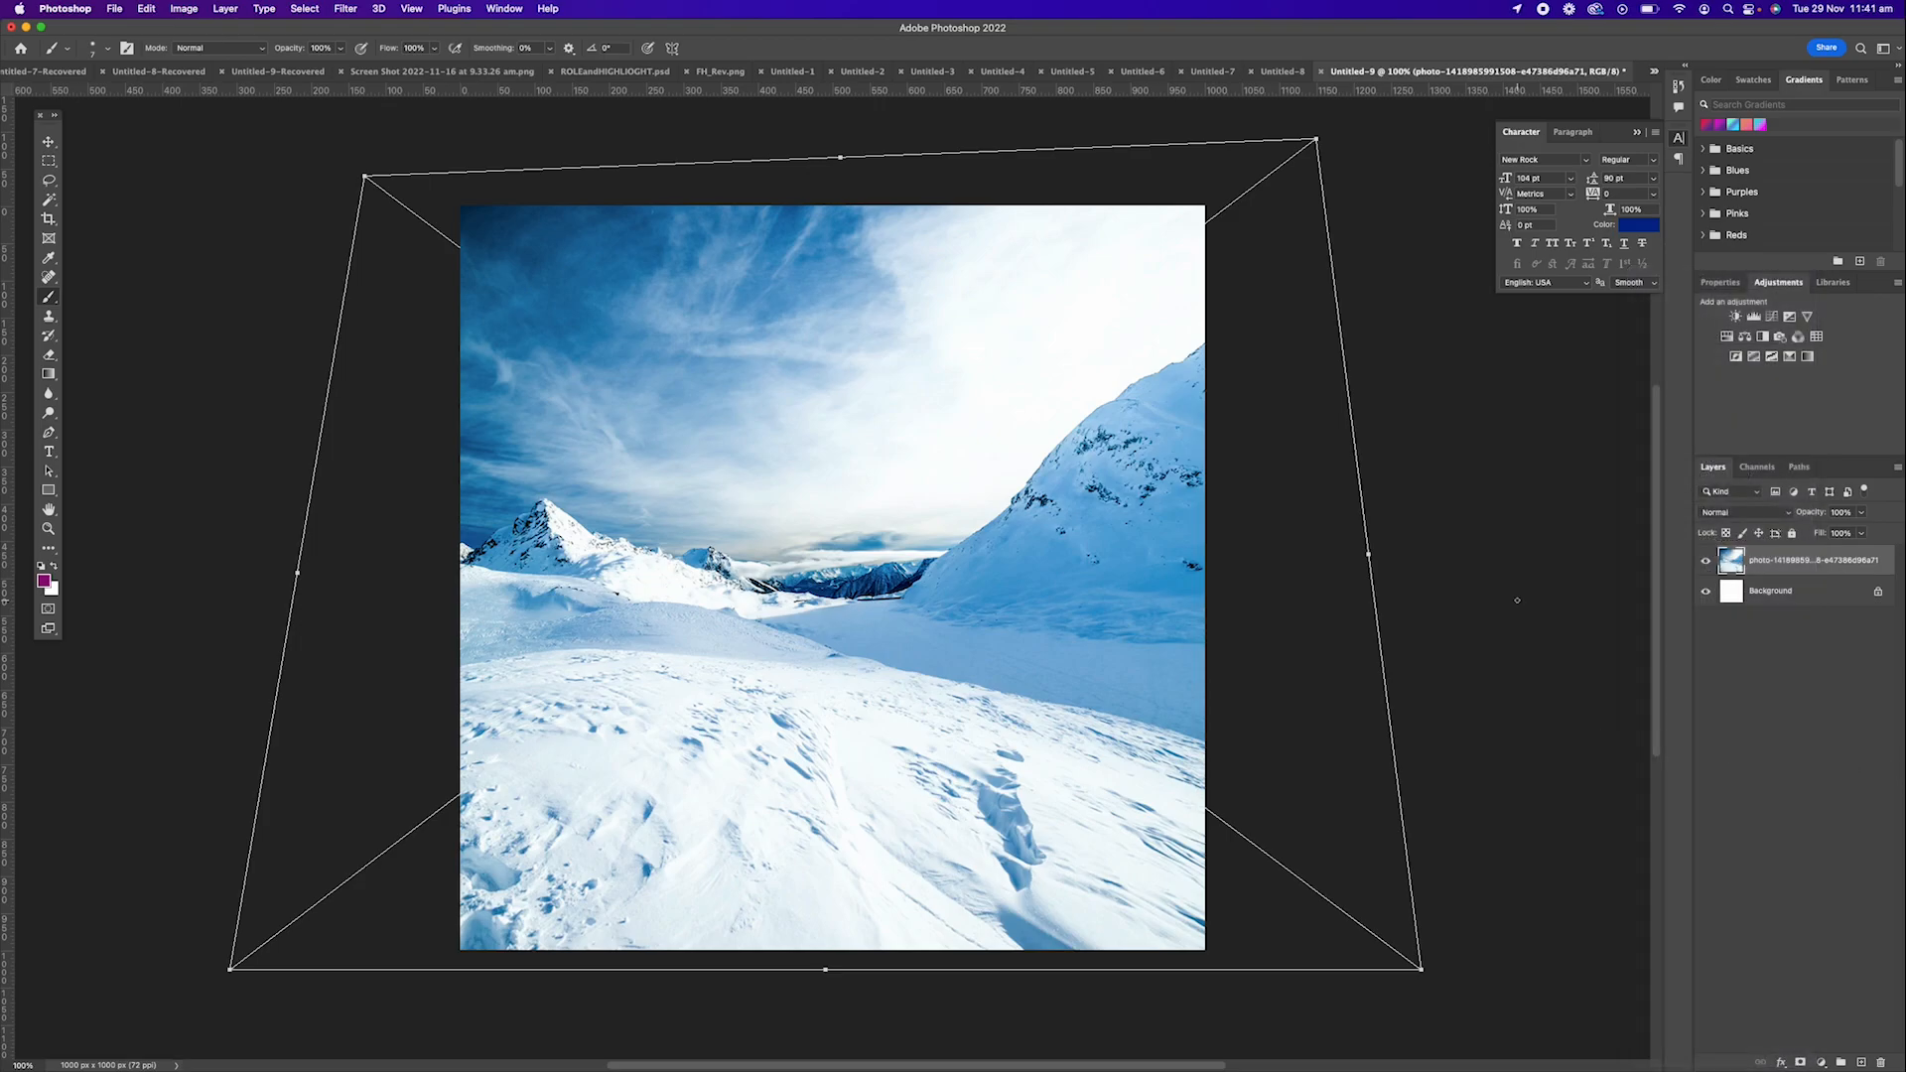
# Try colorizing the photo layer green with Hue/Saturation, and undo the adjustment.
pyautogui.press('super+u')
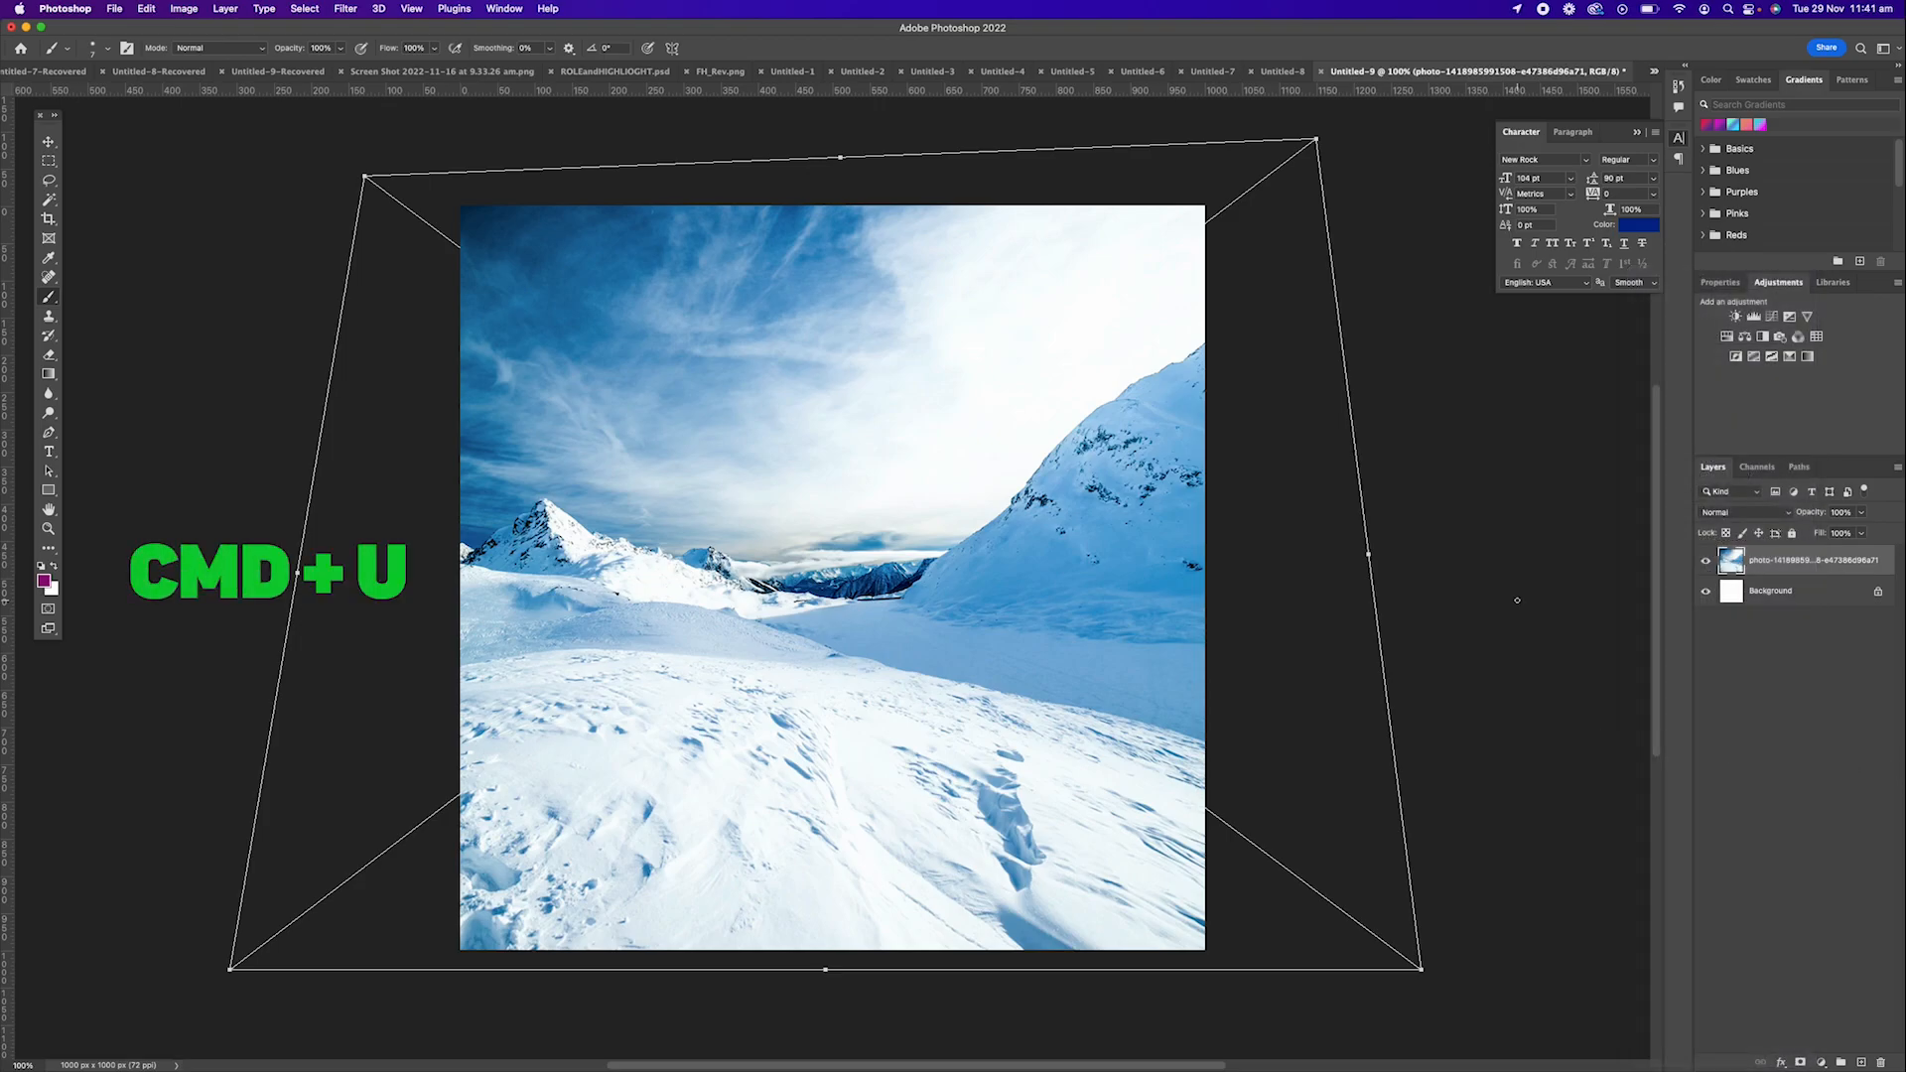
pyautogui.press('super+u')
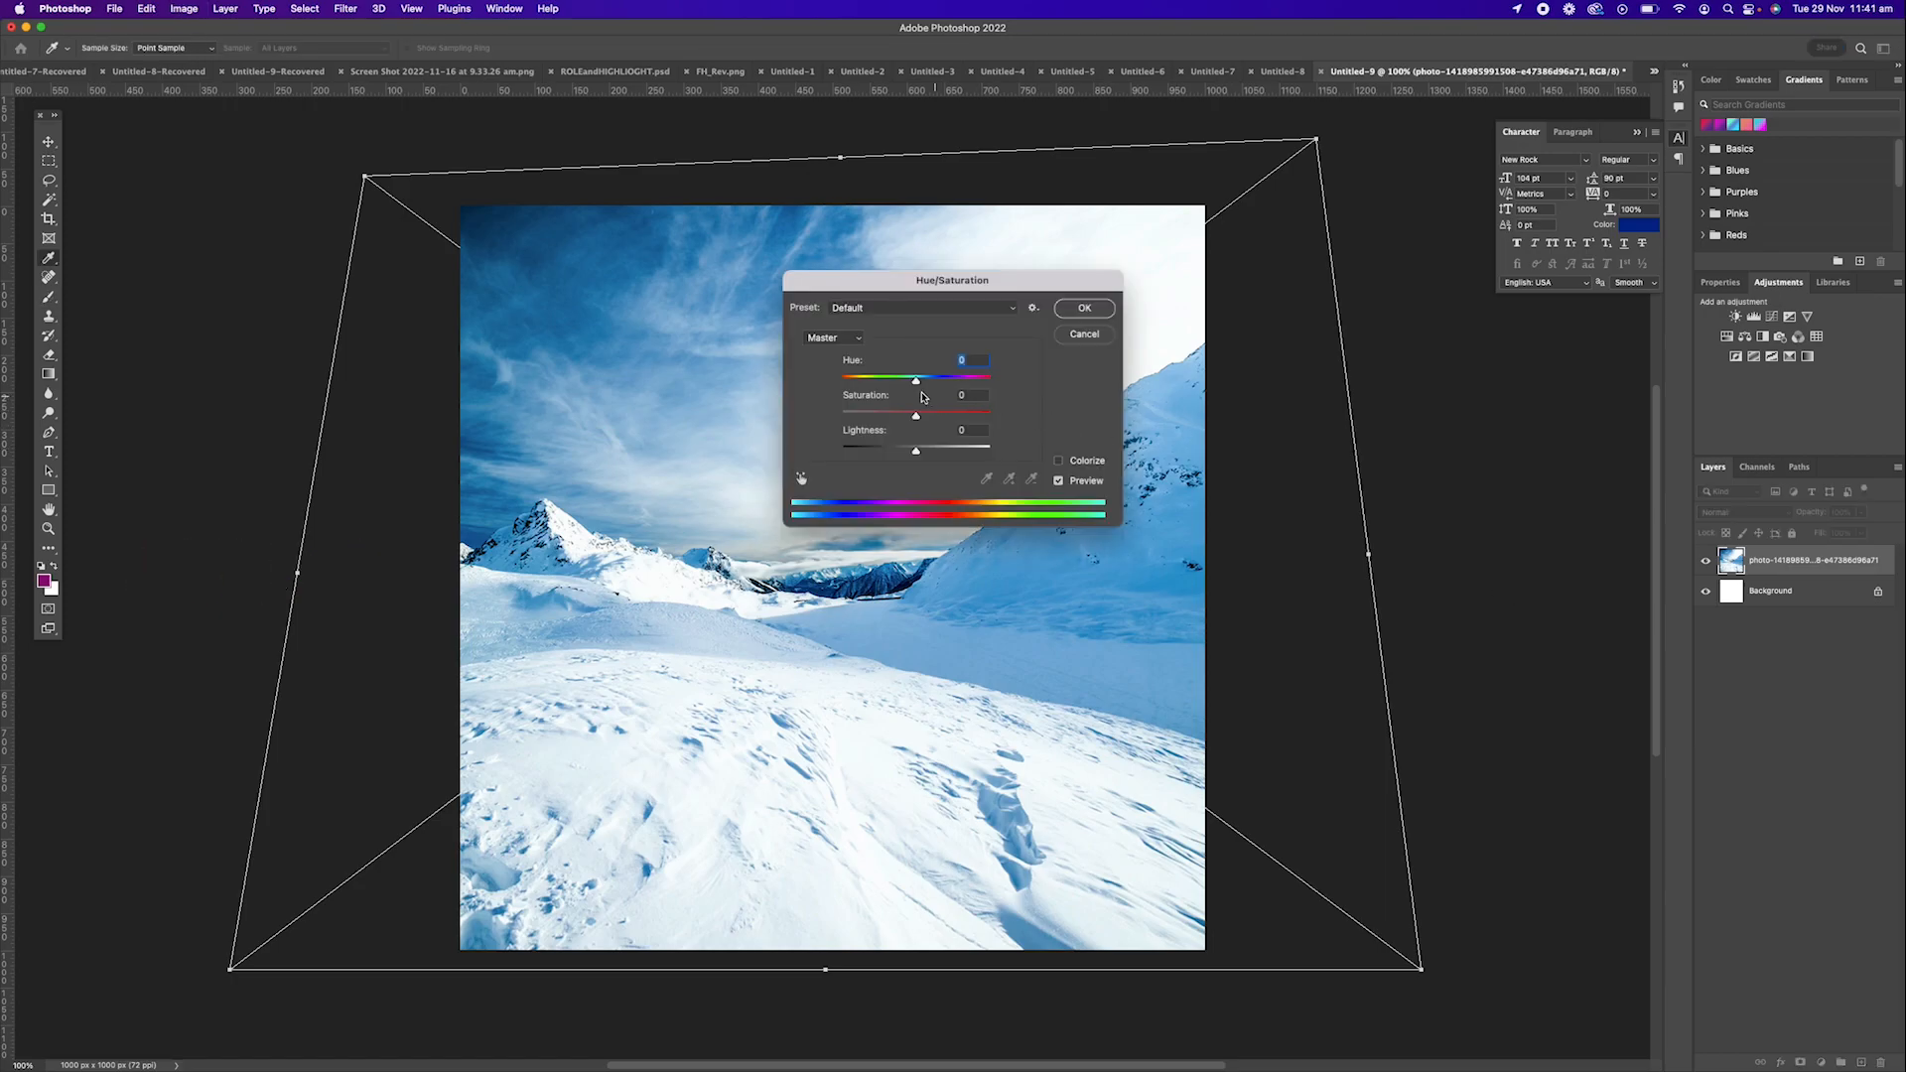
pyautogui.moveTo(915, 381); pyautogui.dragTo(915, 450)
pyautogui.click(1058, 463)
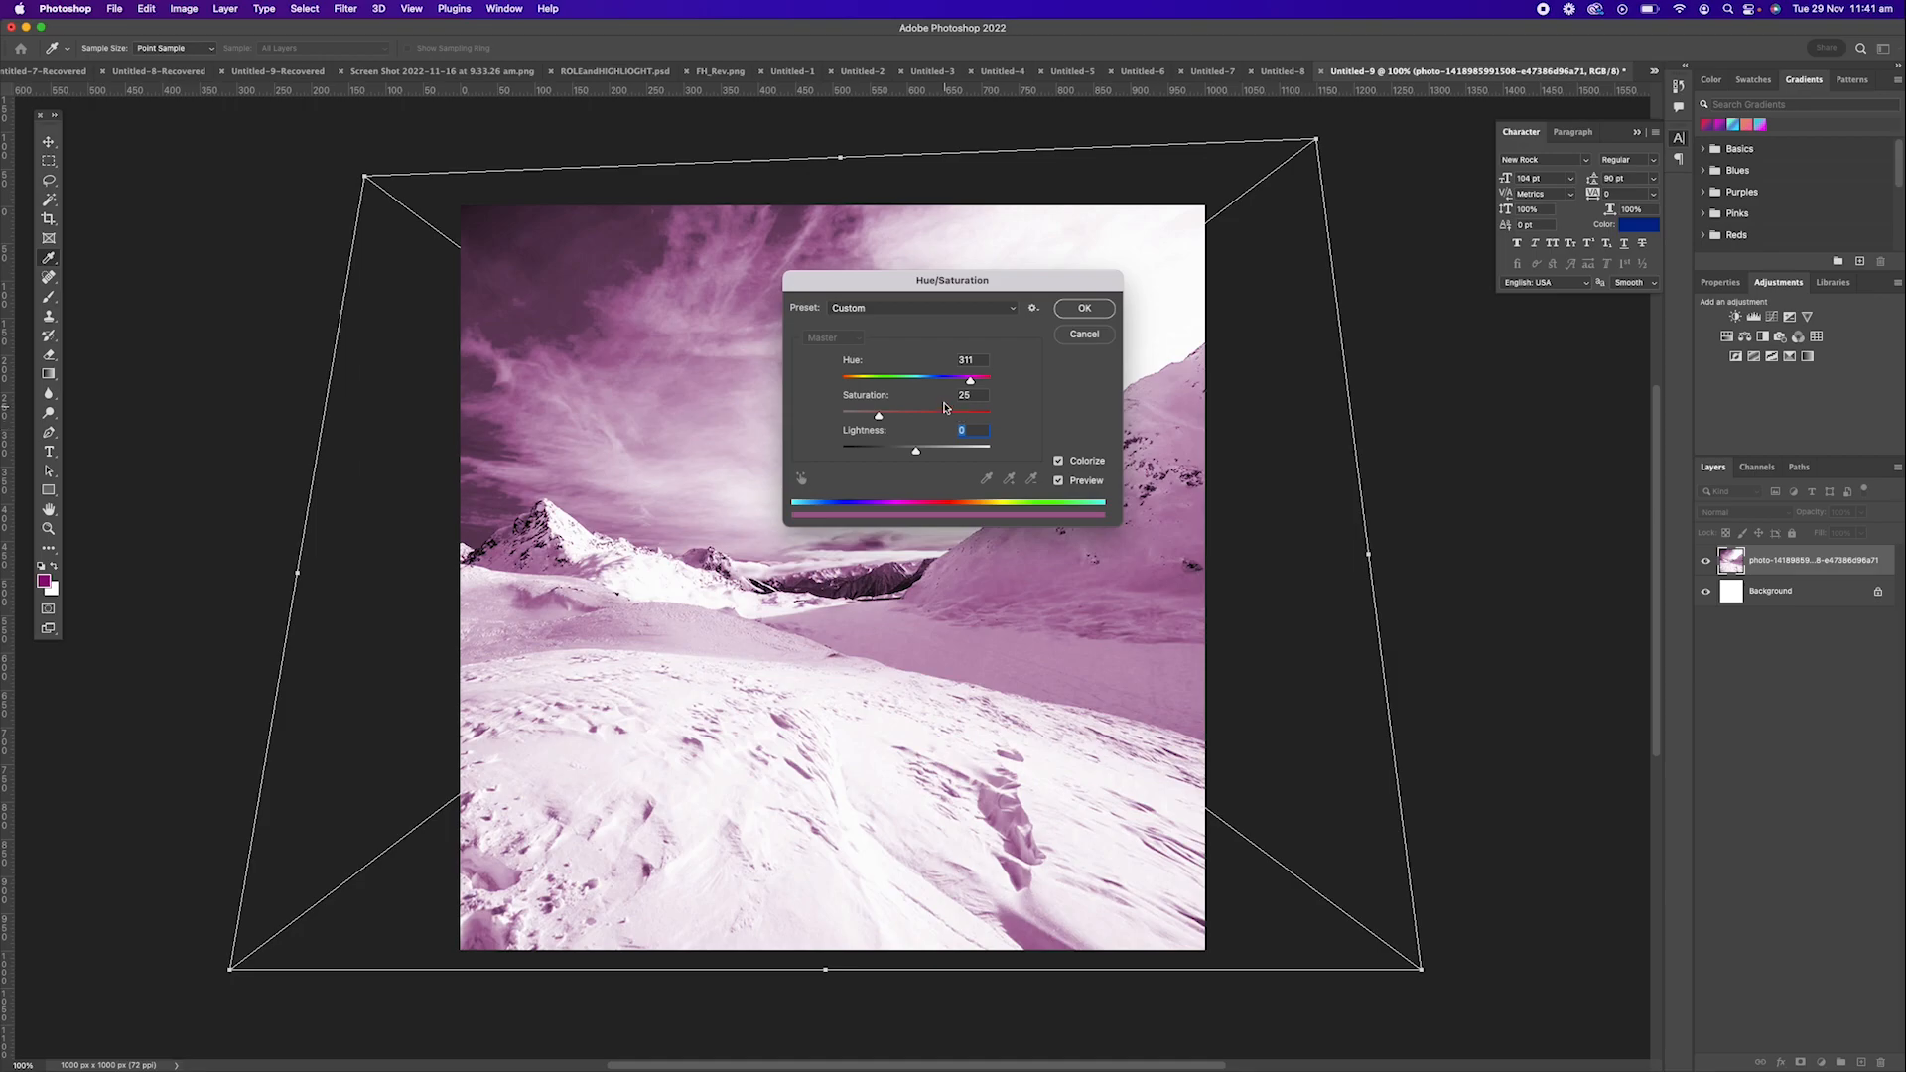
pyautogui.moveTo(966, 380); pyautogui.dragTo(897, 381)
pyautogui.click(1099, 316)
pyautogui.press('b')
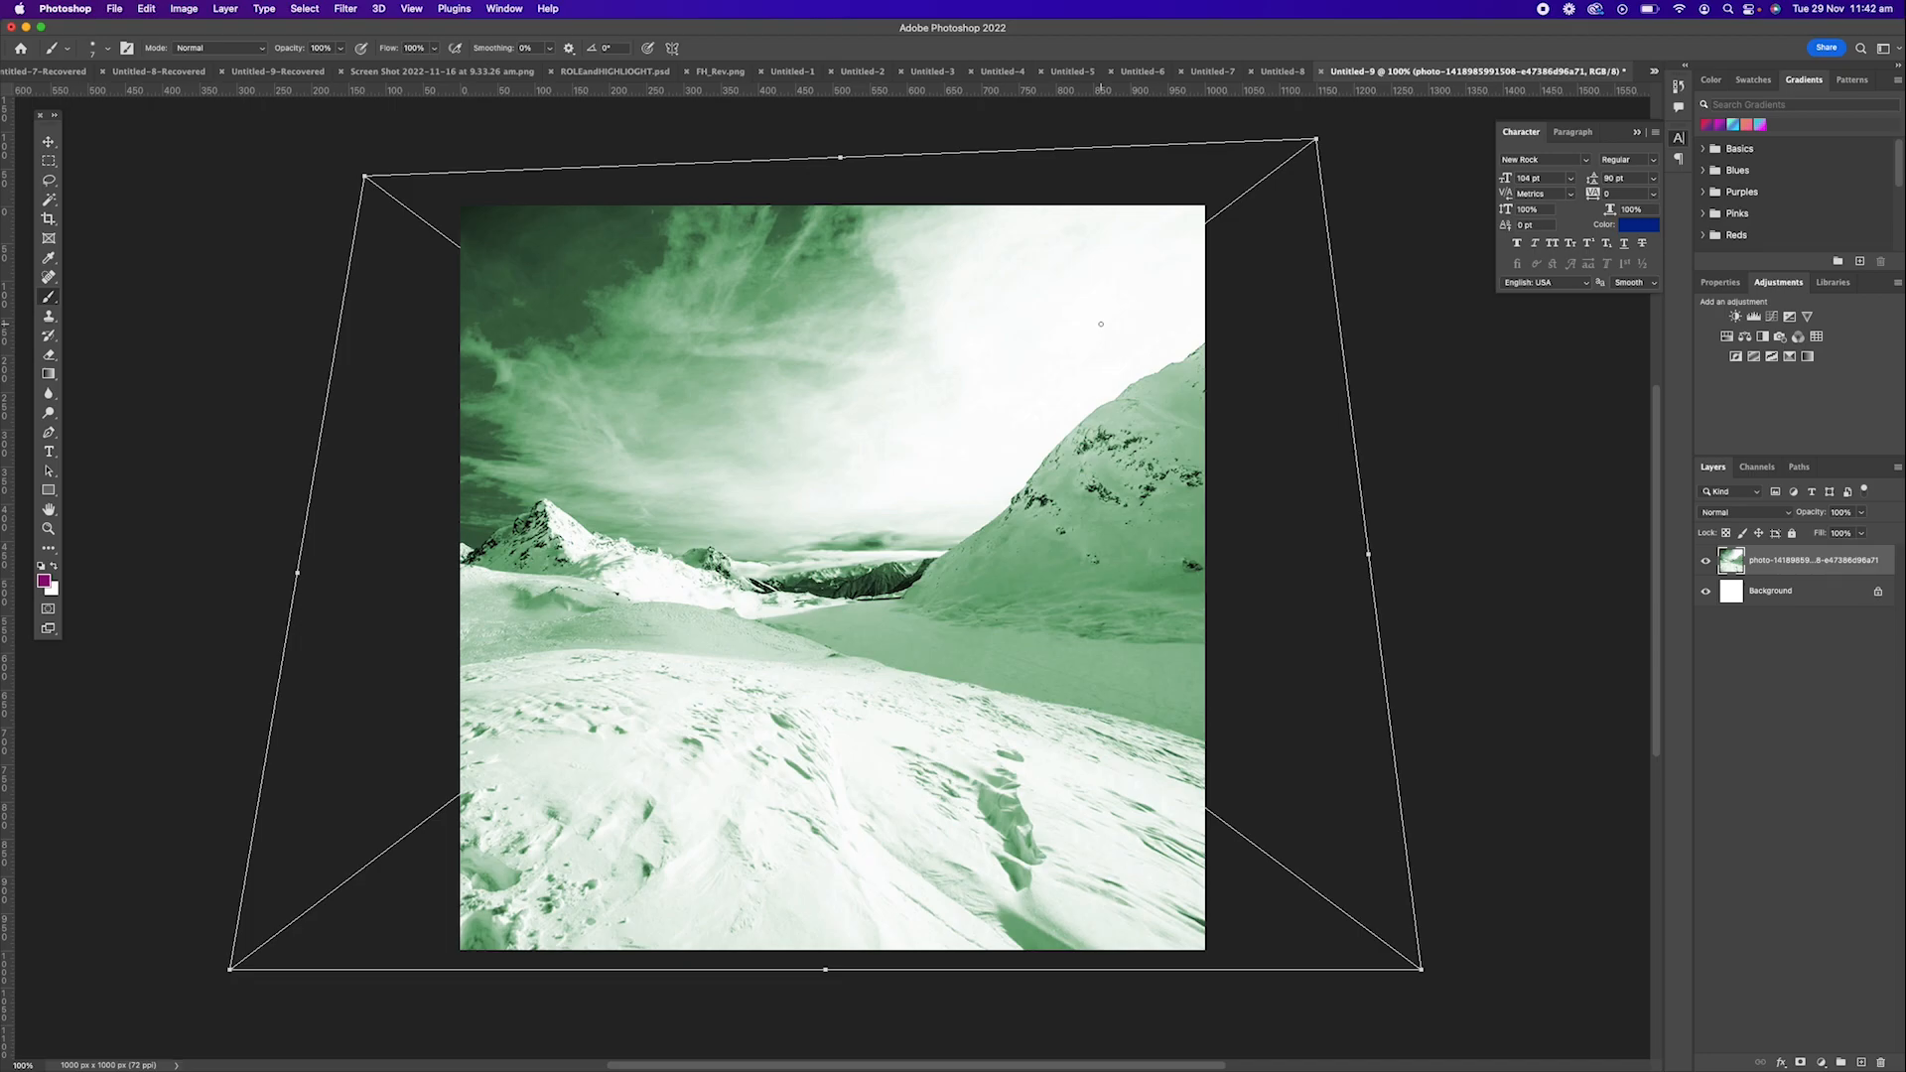
pyautogui.press('super+z')
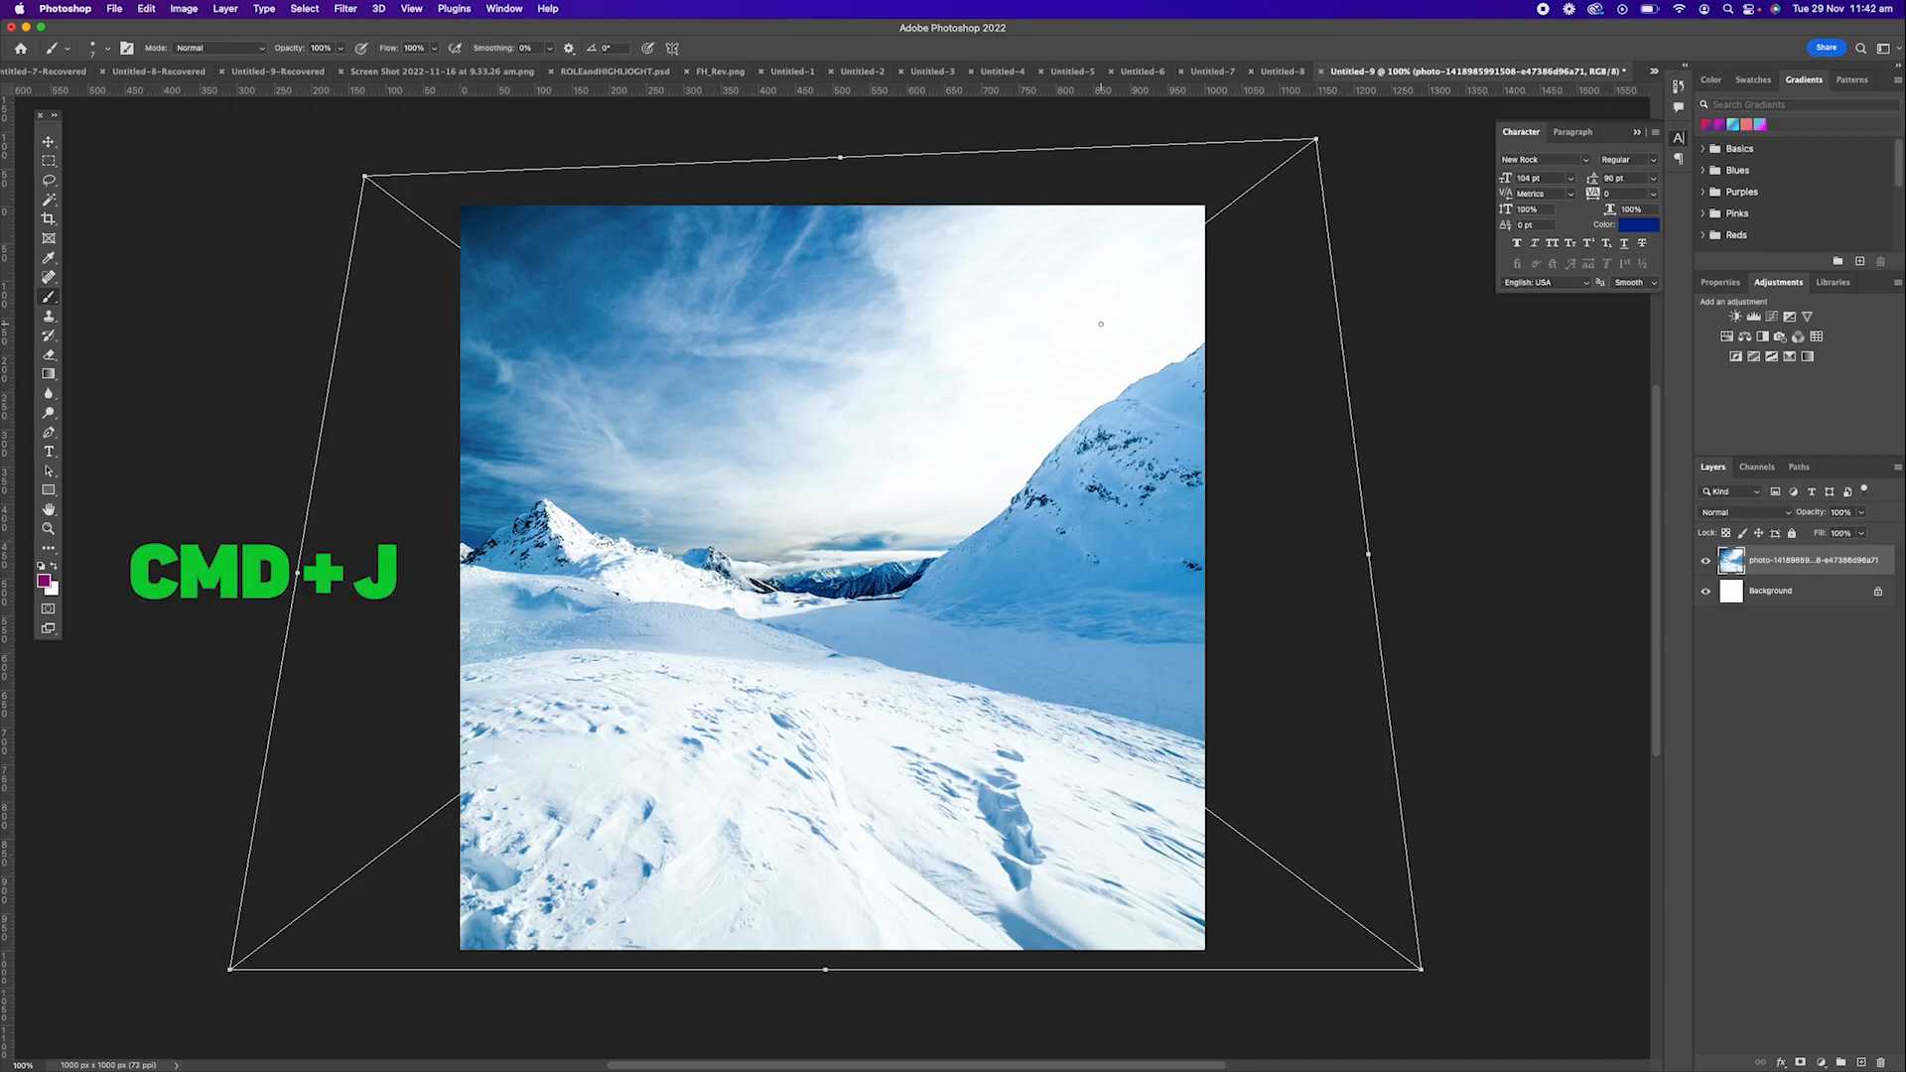
# Duplicate the photo layer twice and merge the copies back down into the original photo layer.
pyautogui.press('super+j')
pyautogui.press('super+j')
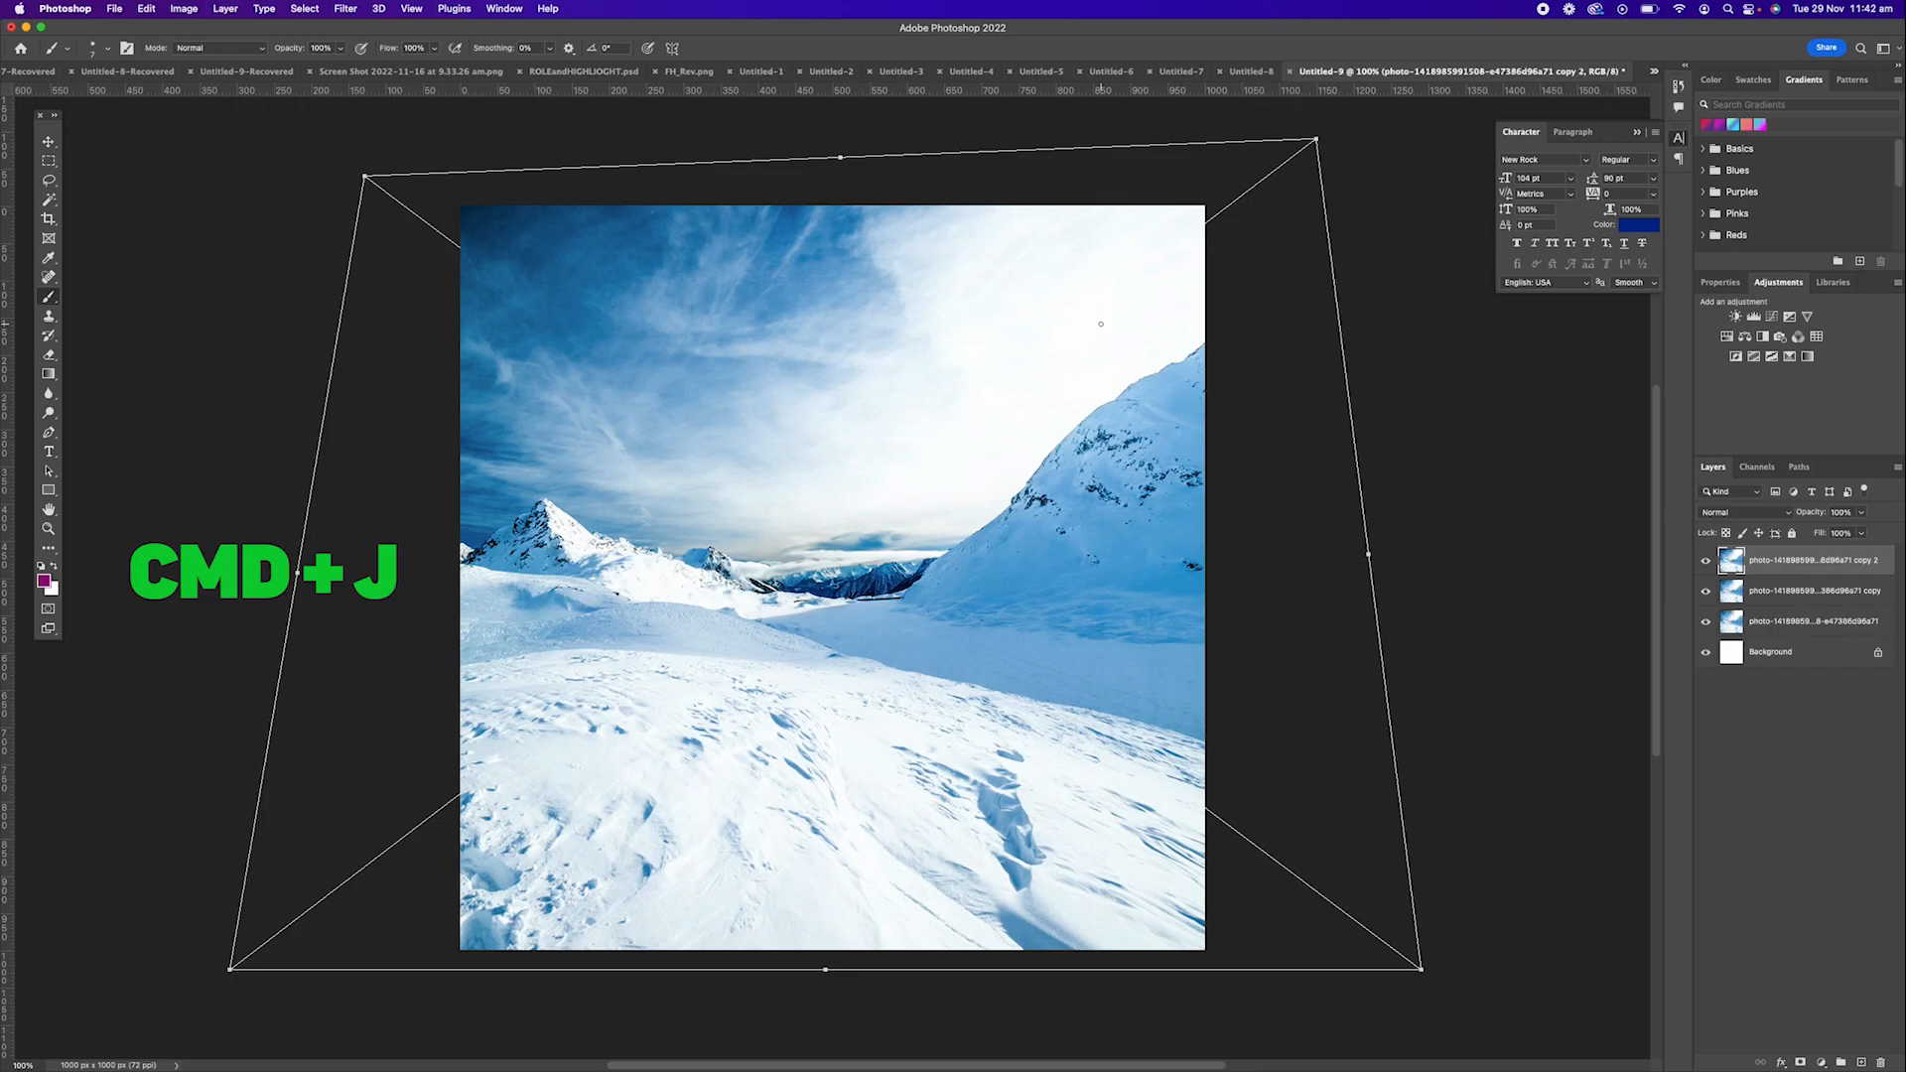
pyautogui.press('super+e')
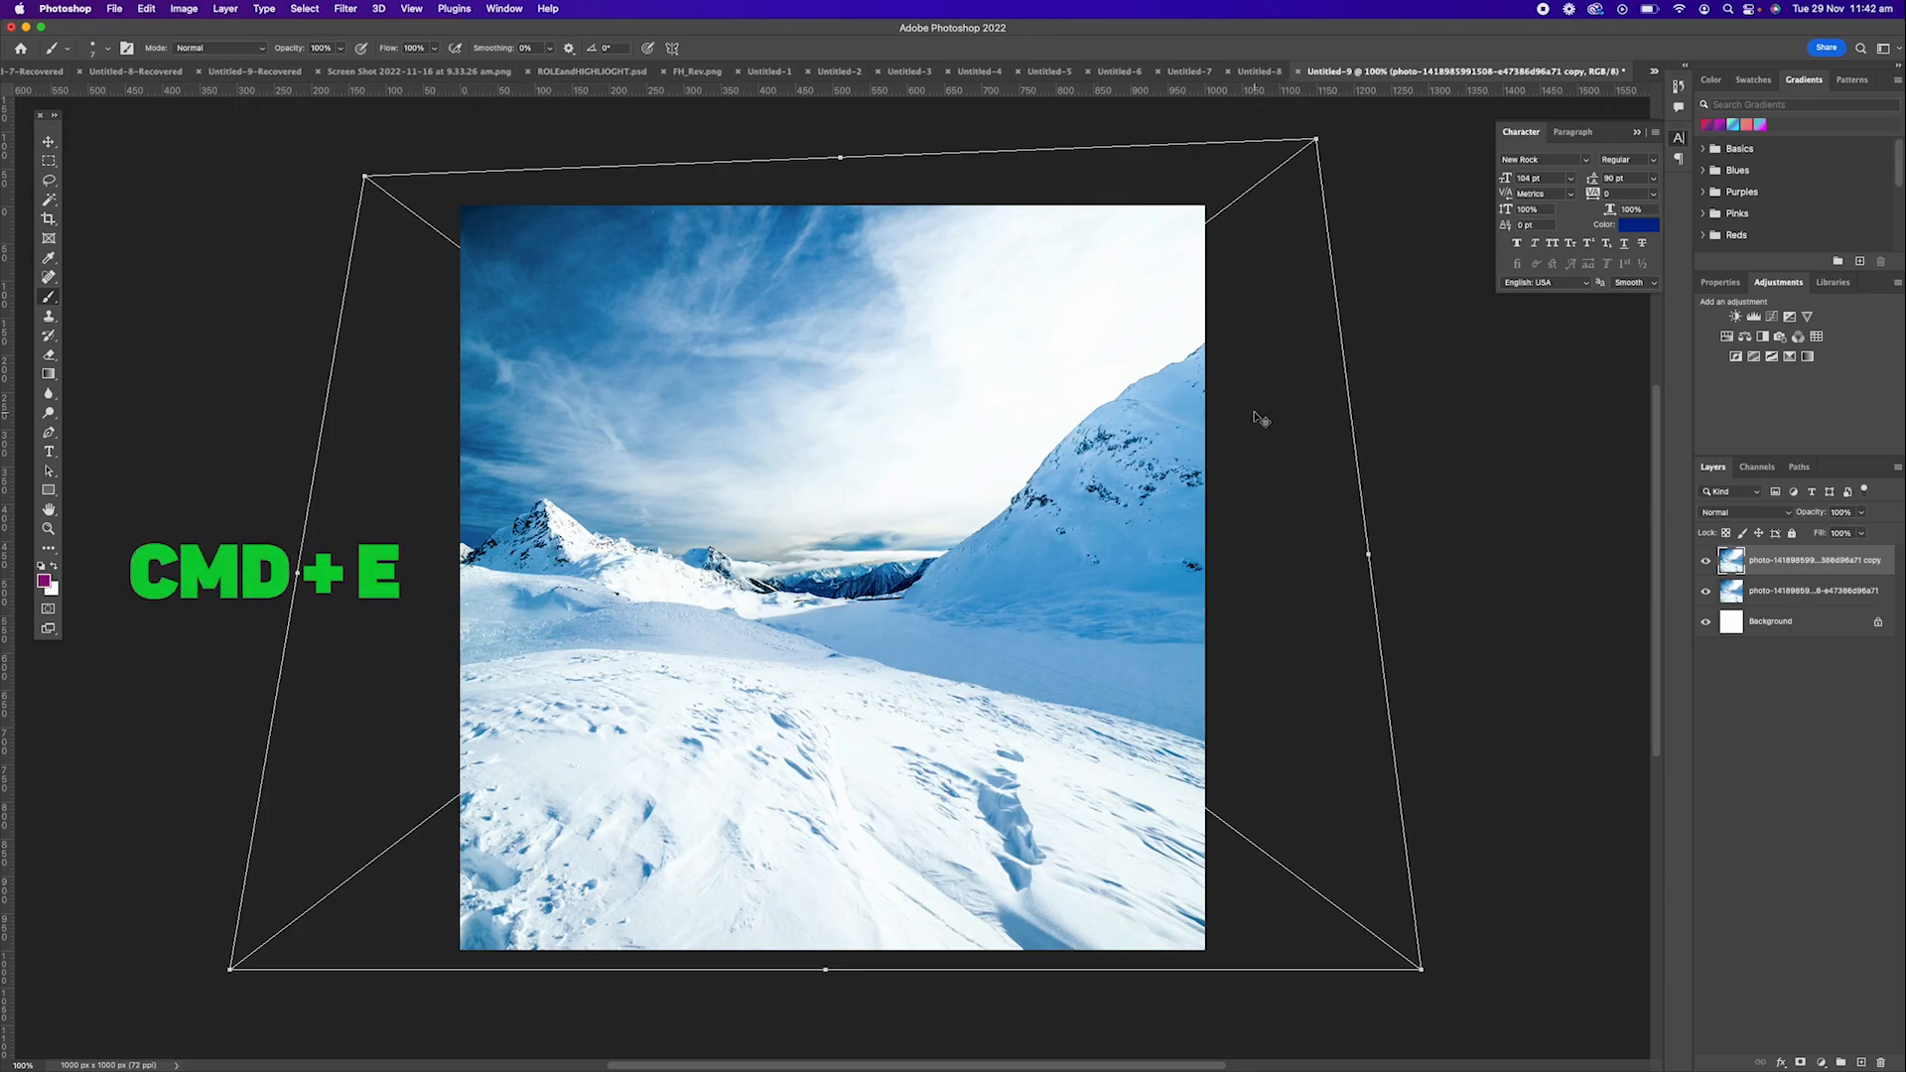
pyautogui.press('super+e')
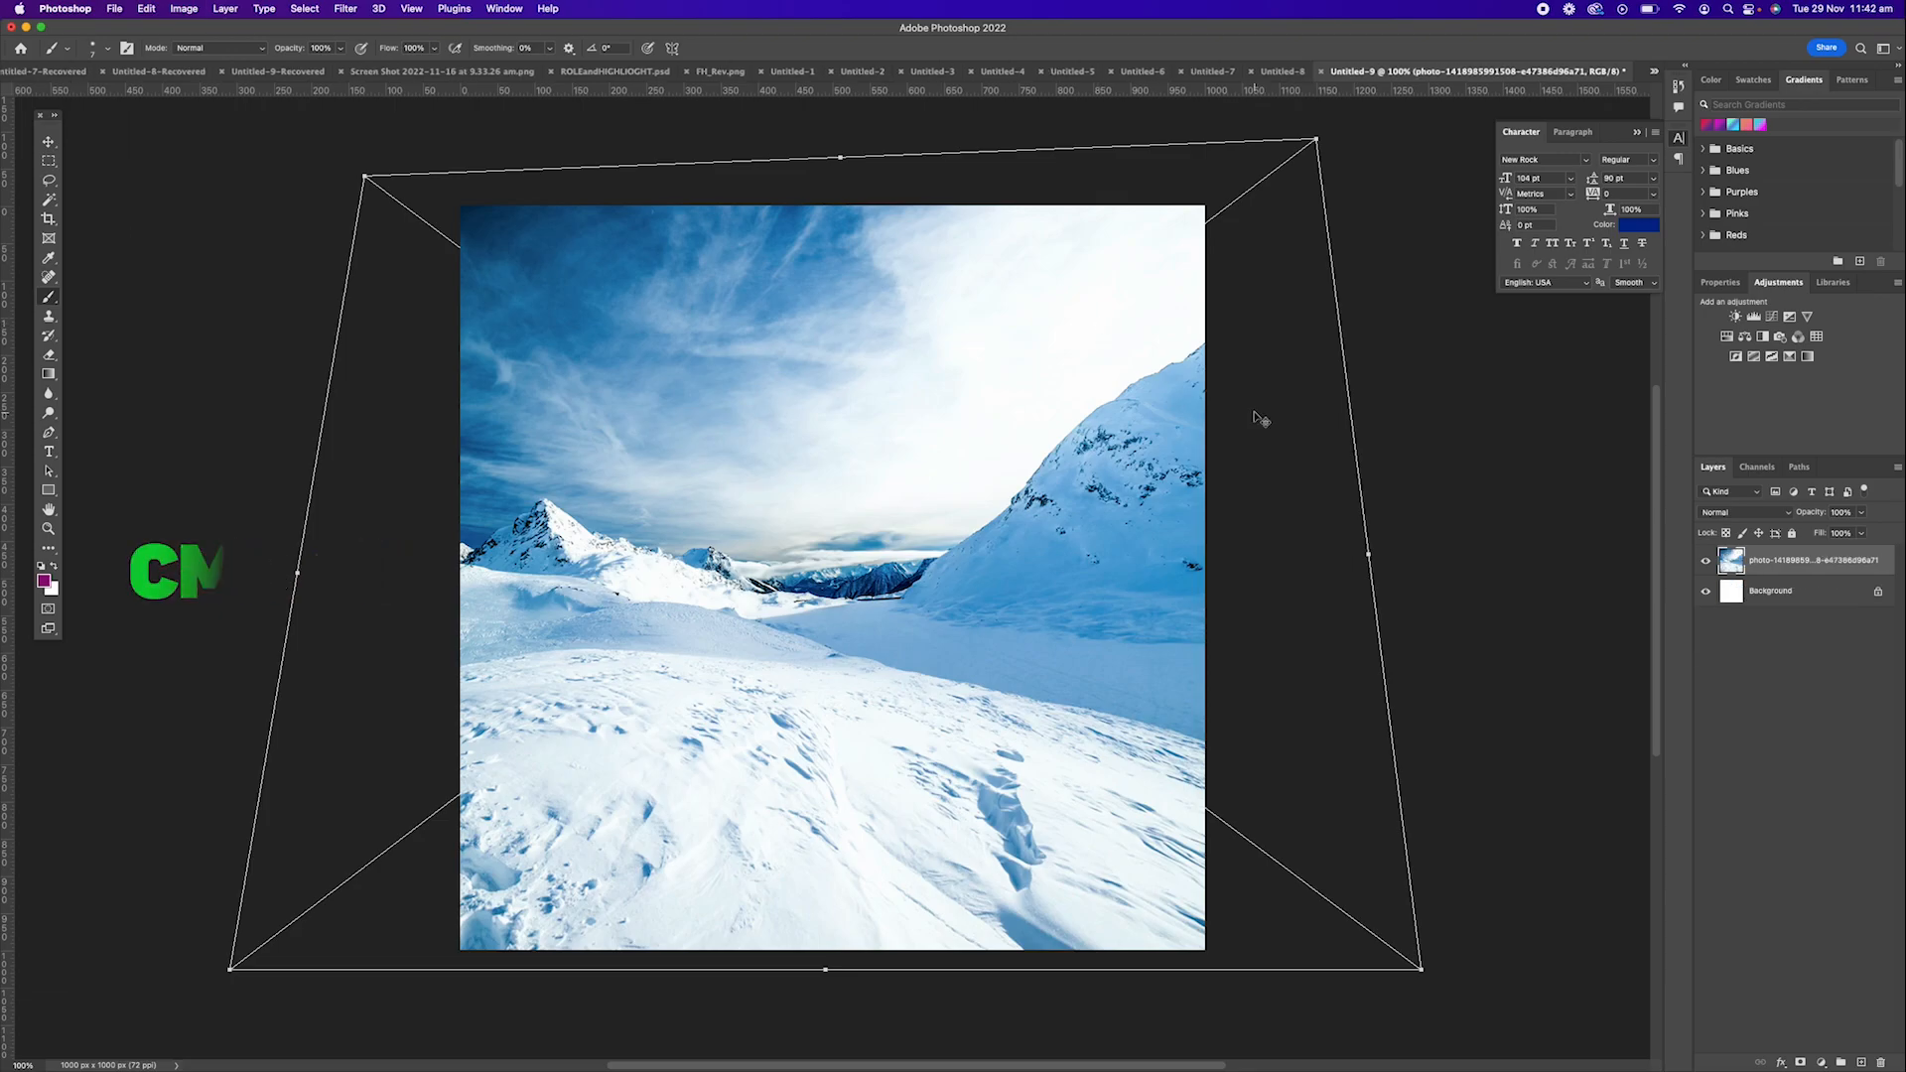
# Merge the photo layer with the Background and convert the merged background into a regular layer.
pyautogui.keyDown('shift'); pyautogui.click(1803, 598); pyautogui.keyUp('shift')
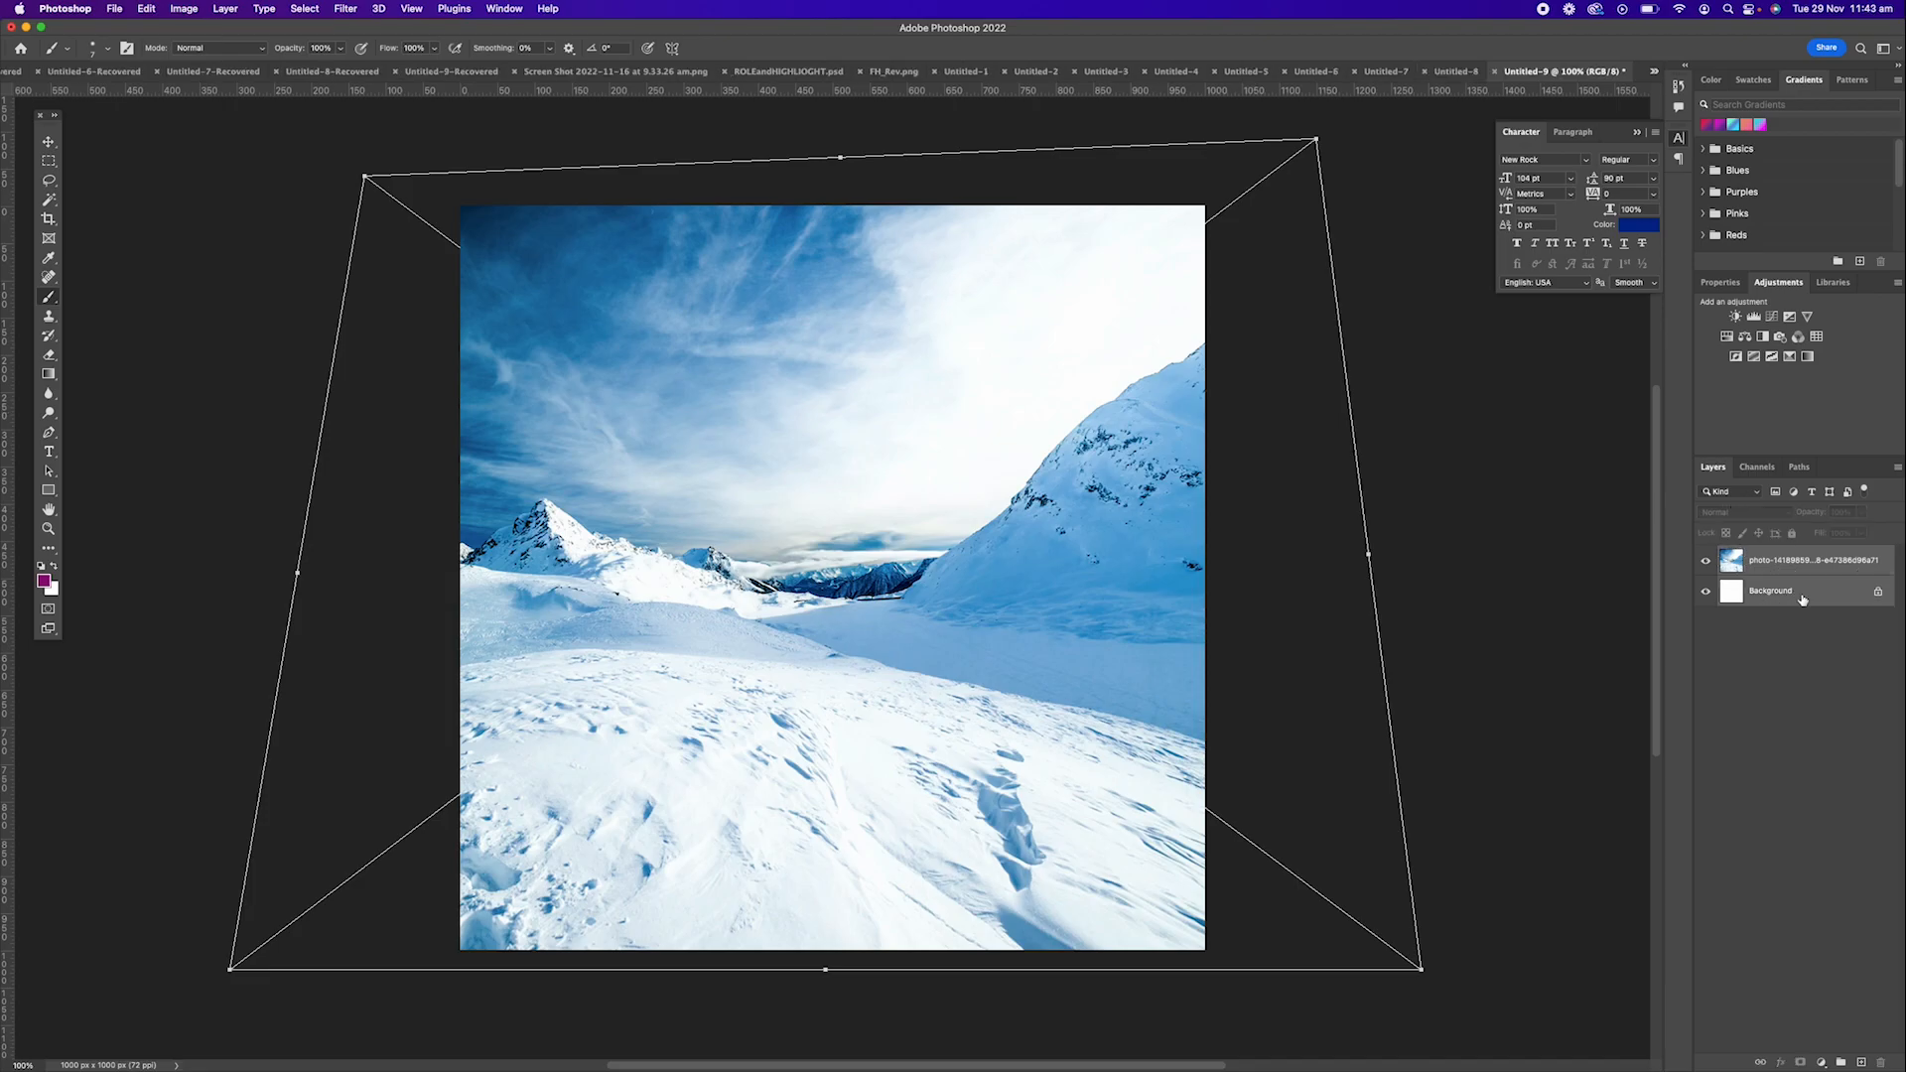
pyautogui.press('super+e')
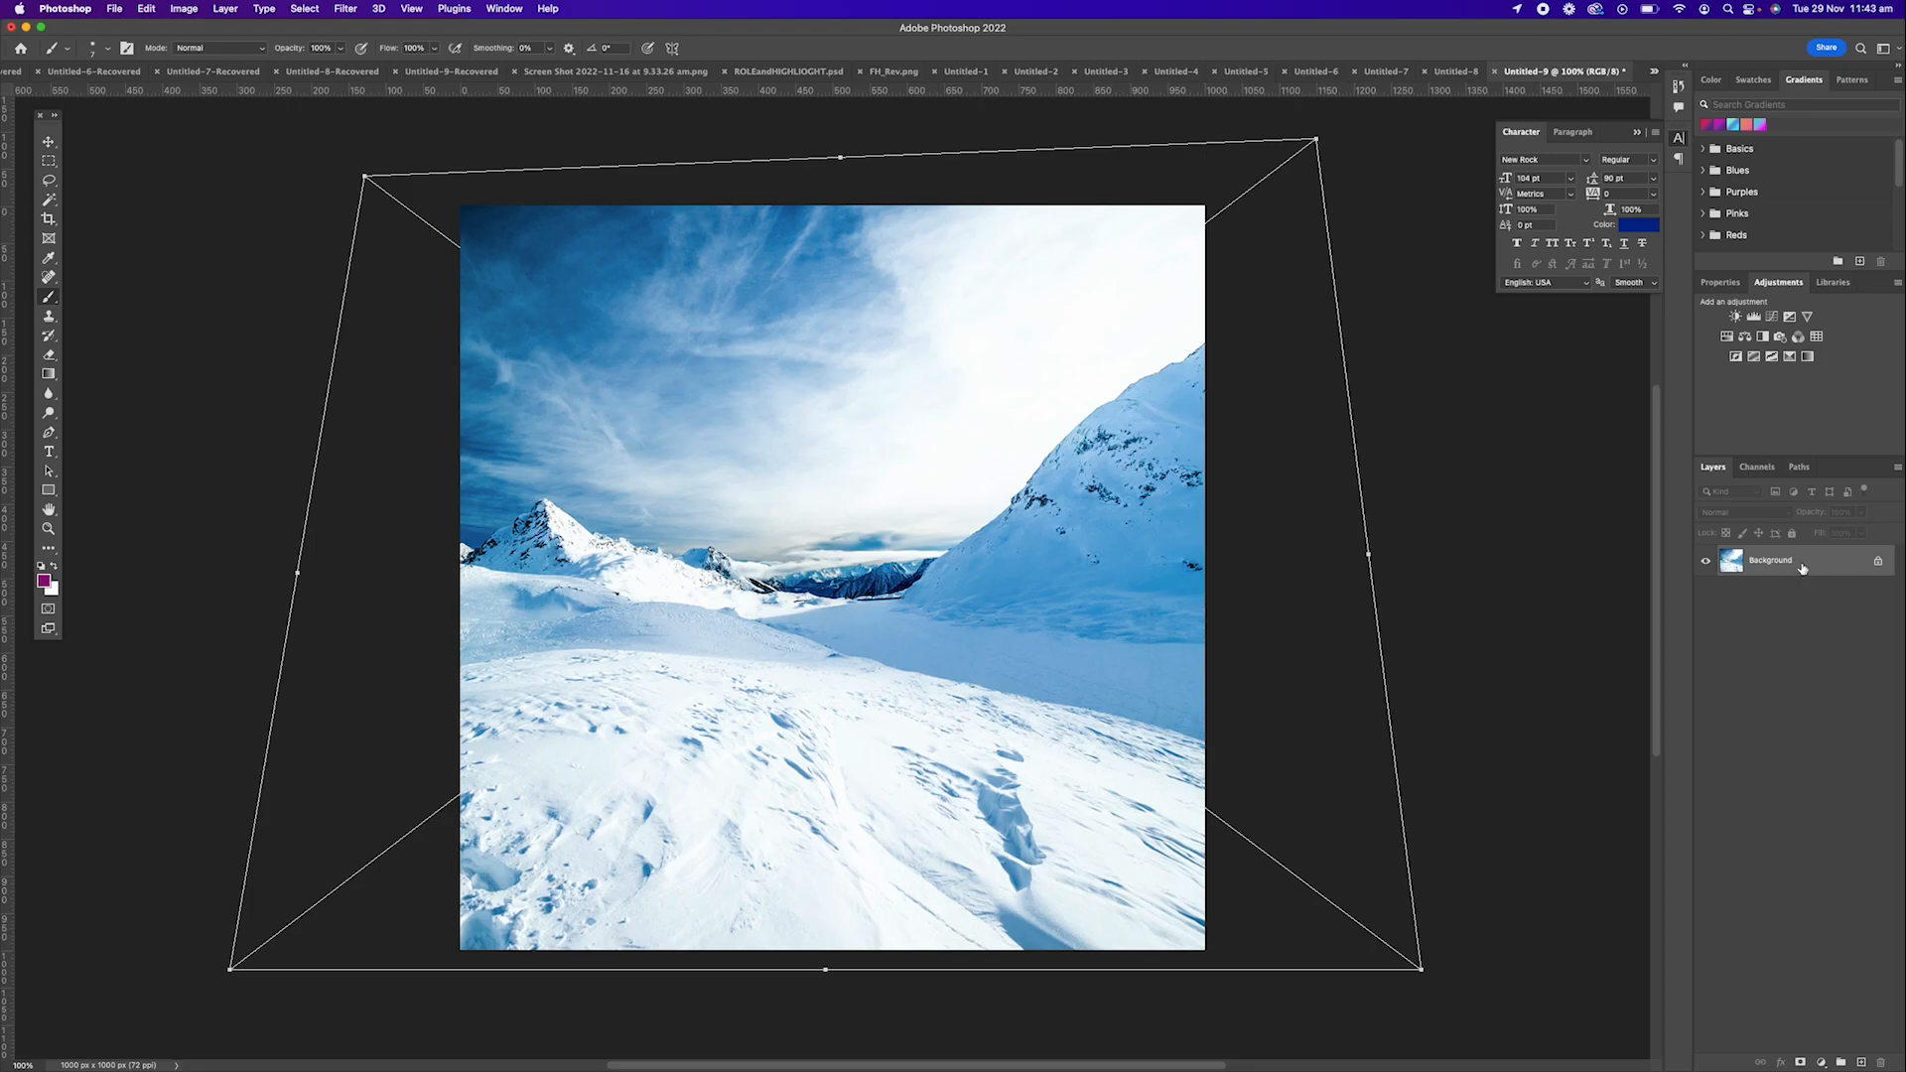
pyautogui.doubleClick(1822, 569)
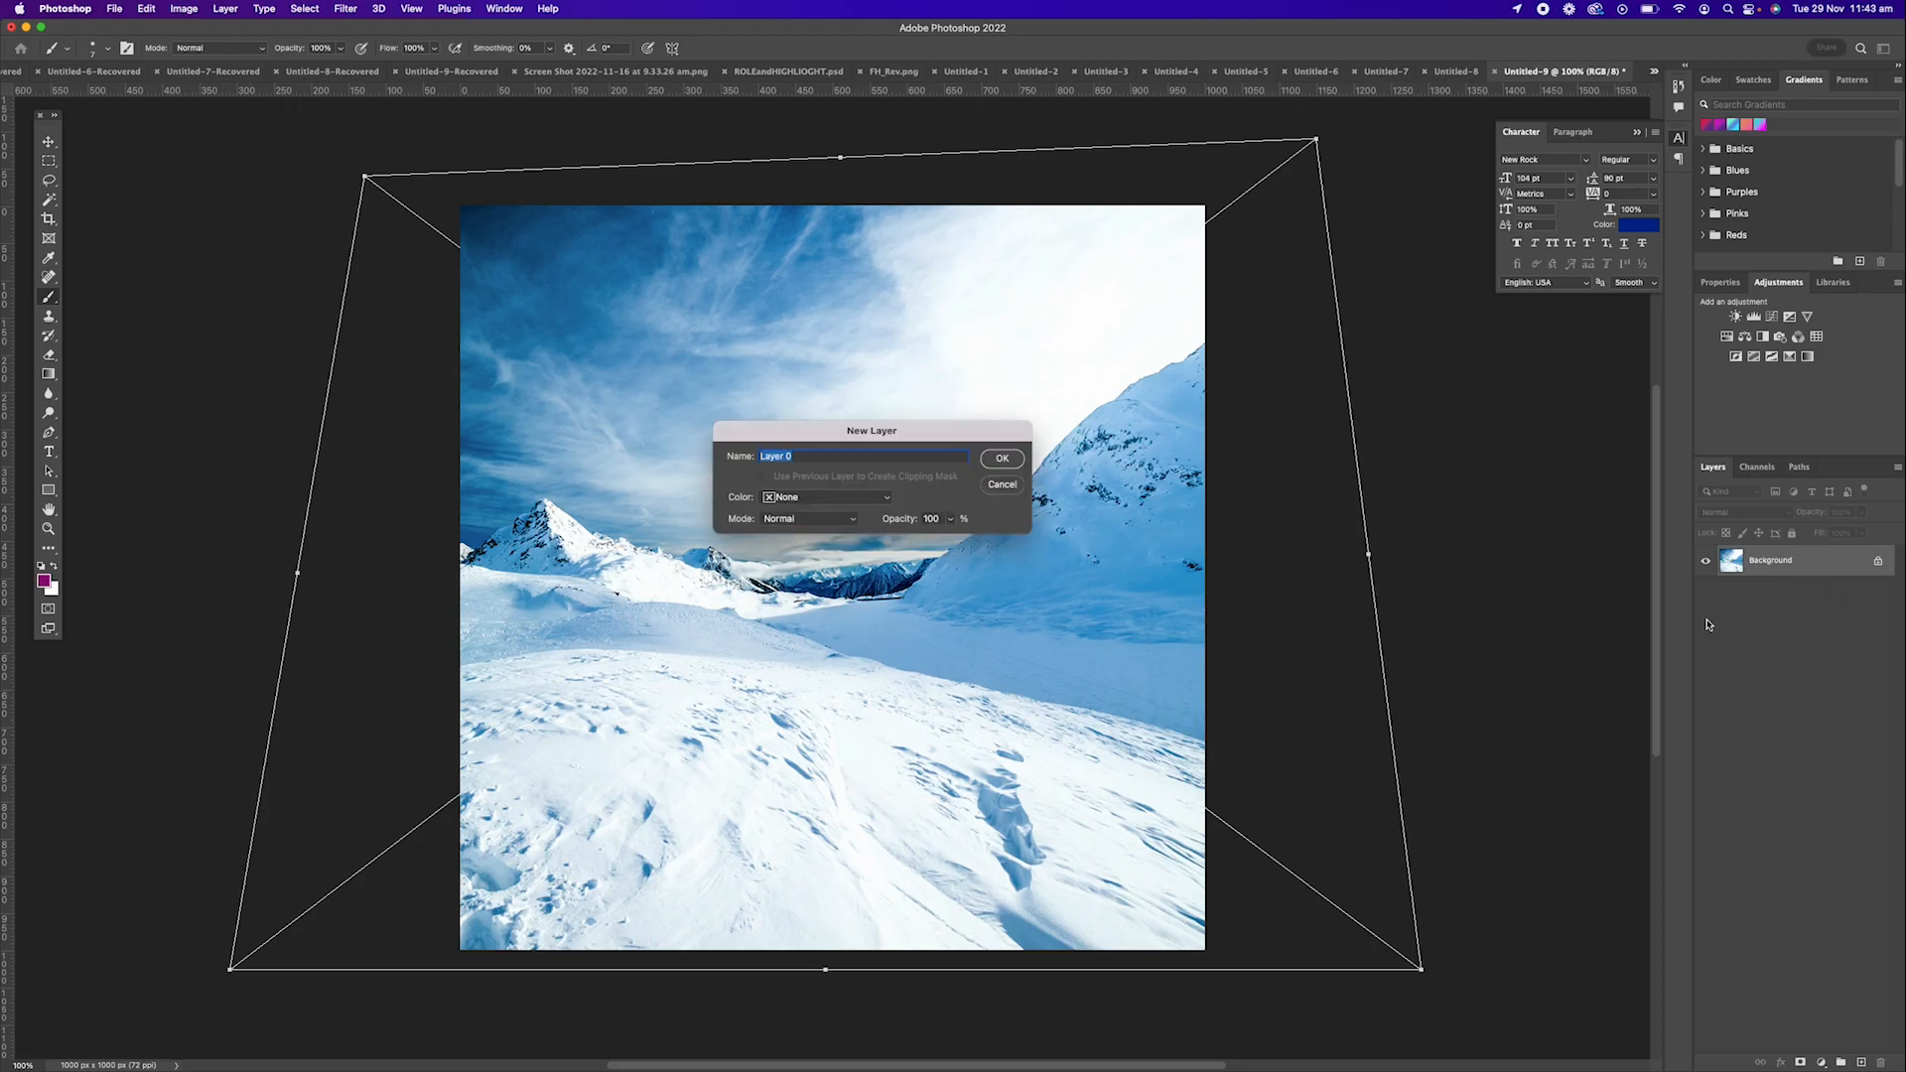
pyautogui.click(1002, 462)
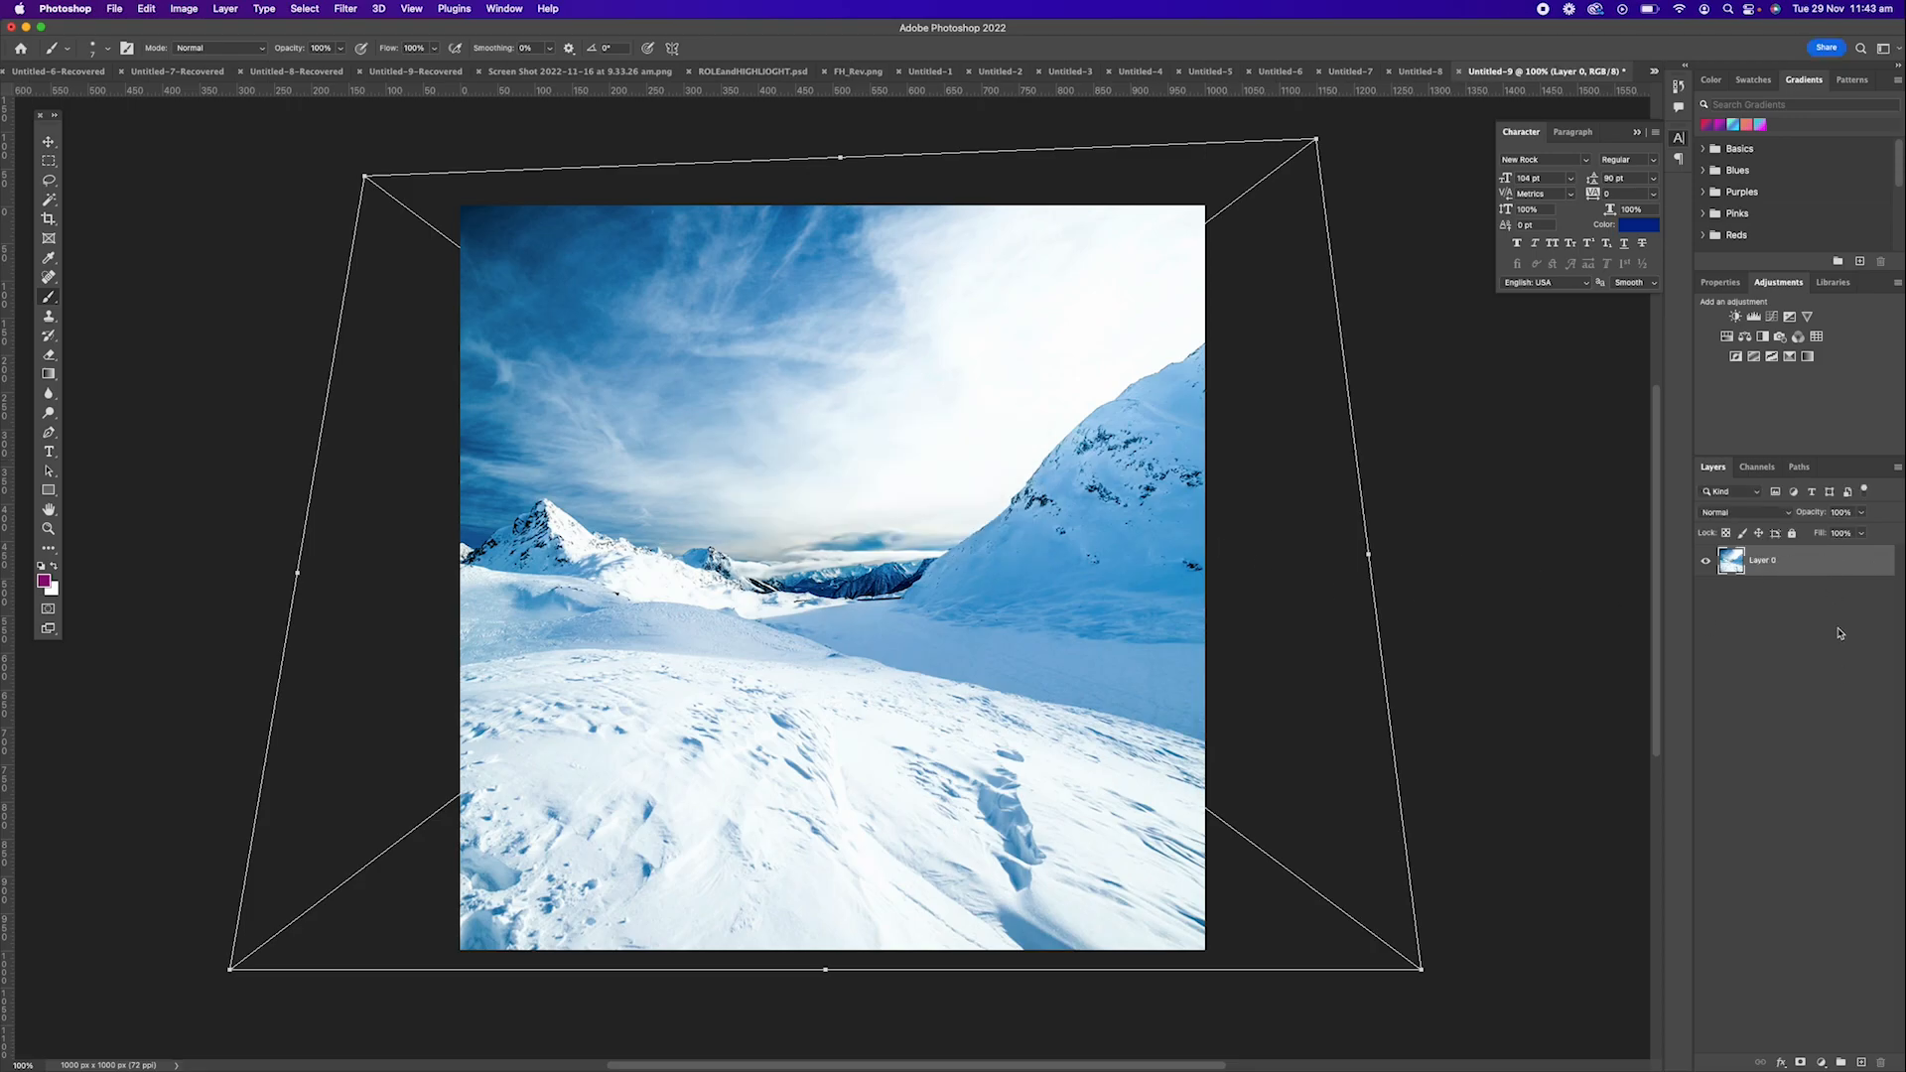
# Group the photo layer and duplicate it three times inside the group.
pyautogui.press('super+g')
pyautogui.press('super+g')
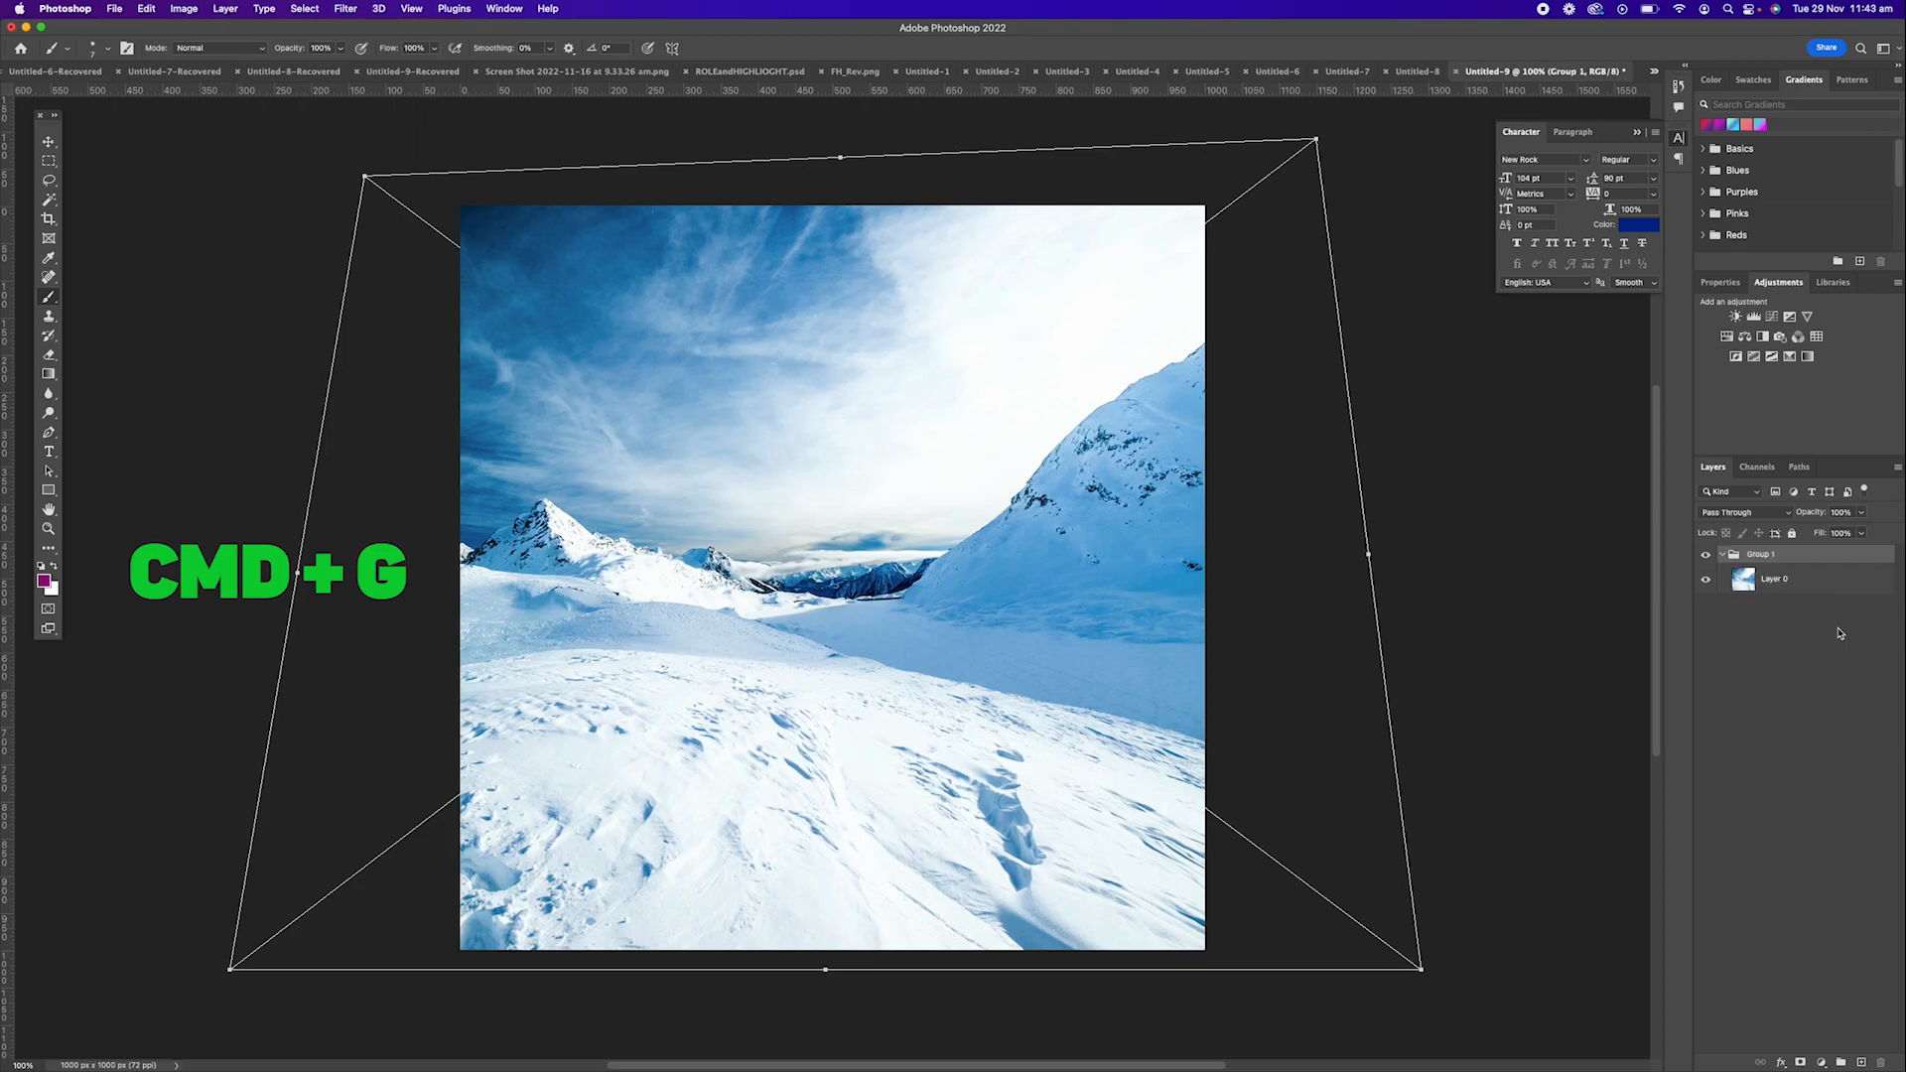
pyautogui.click(1777, 588)
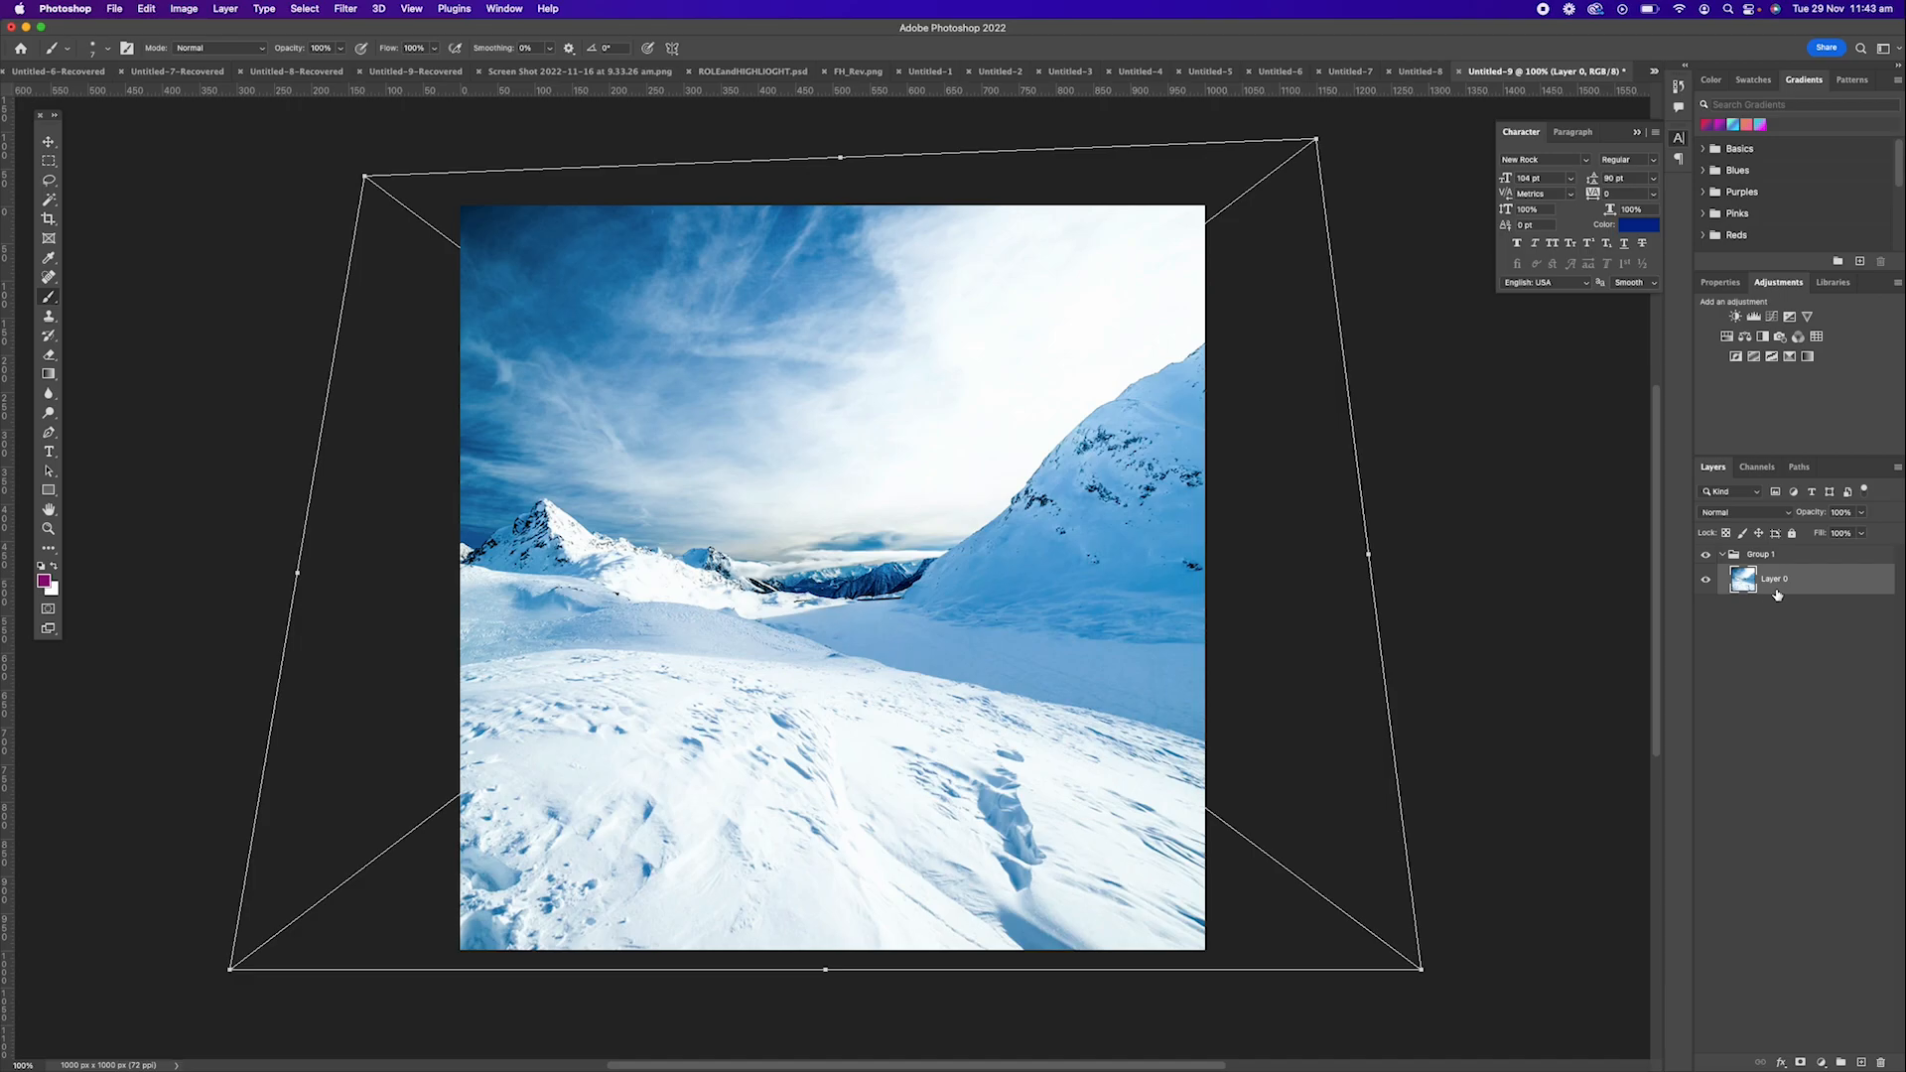
pyautogui.press('super+j')
pyautogui.press('super+j')
pyautogui.press('super+j')
# Merge the whole group into a single layer.
pyautogui.click(1755, 553)
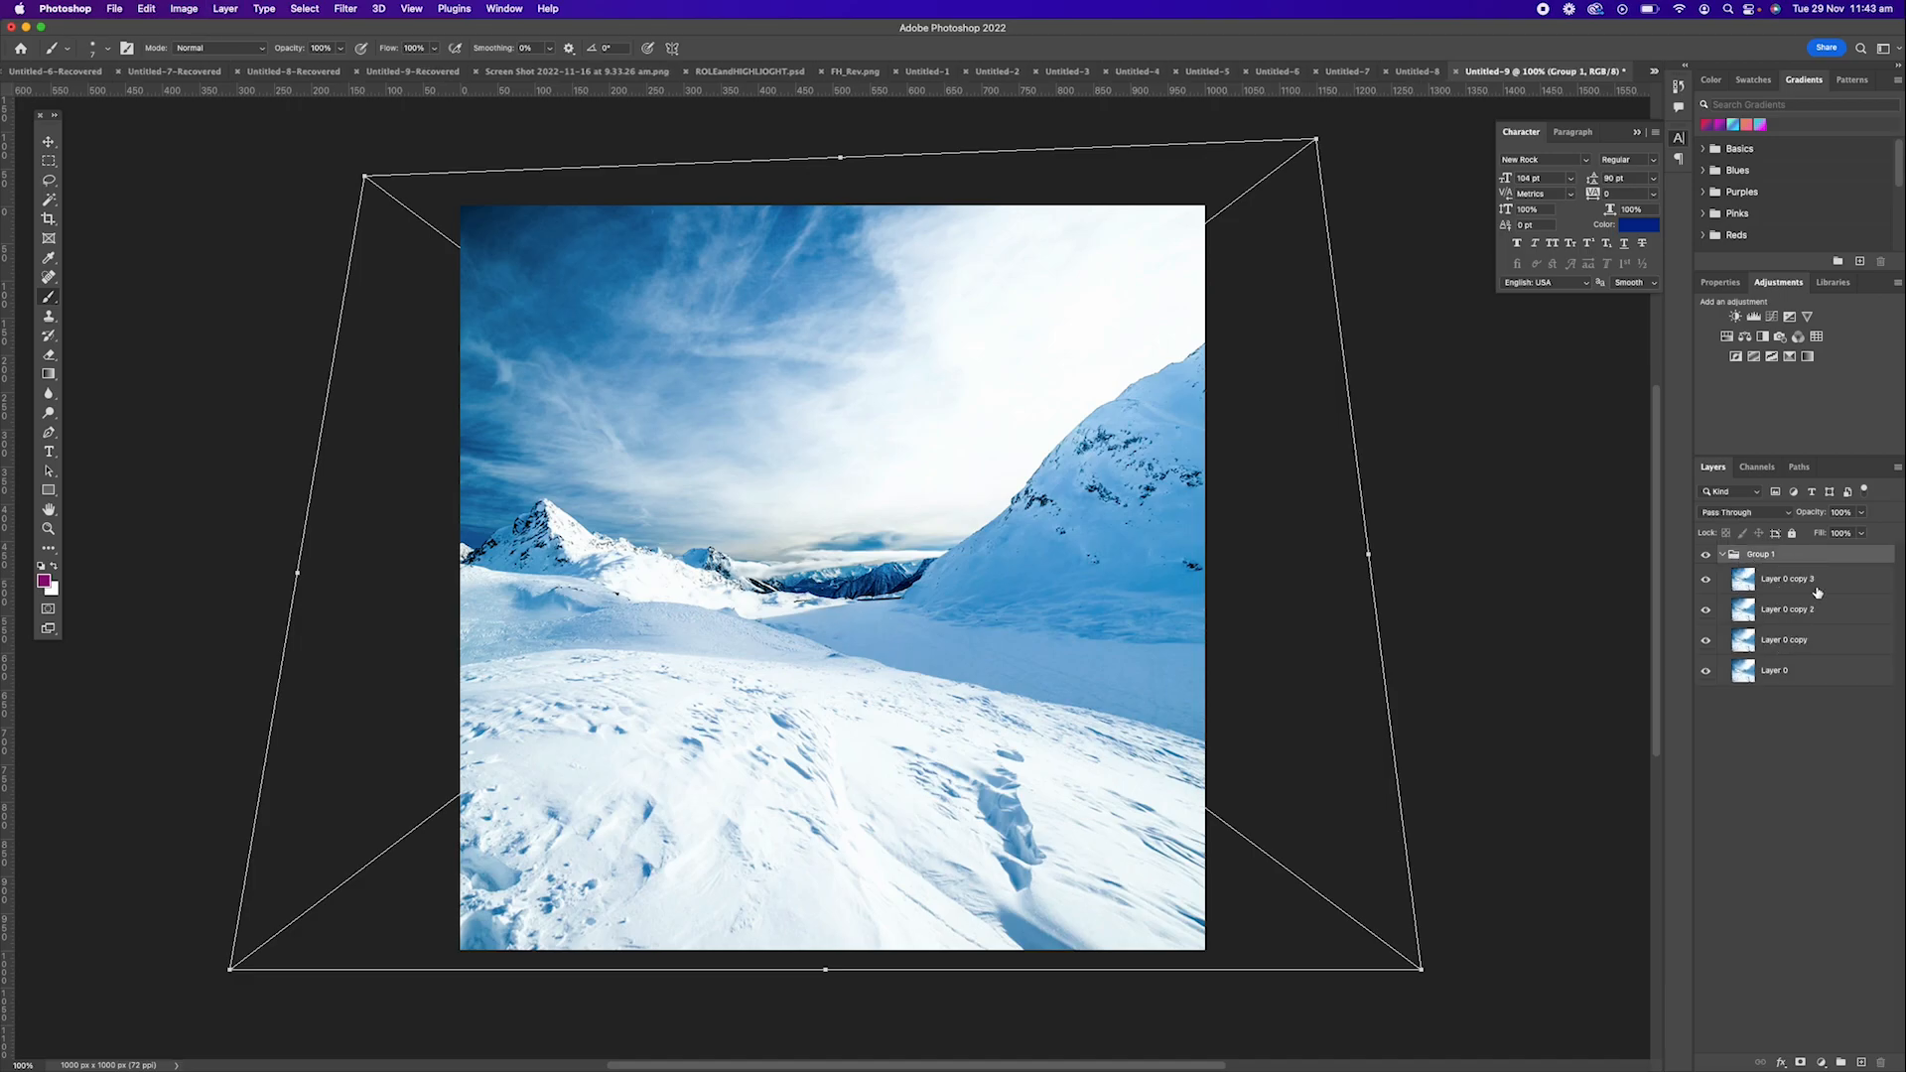
pyautogui.press('super+e')
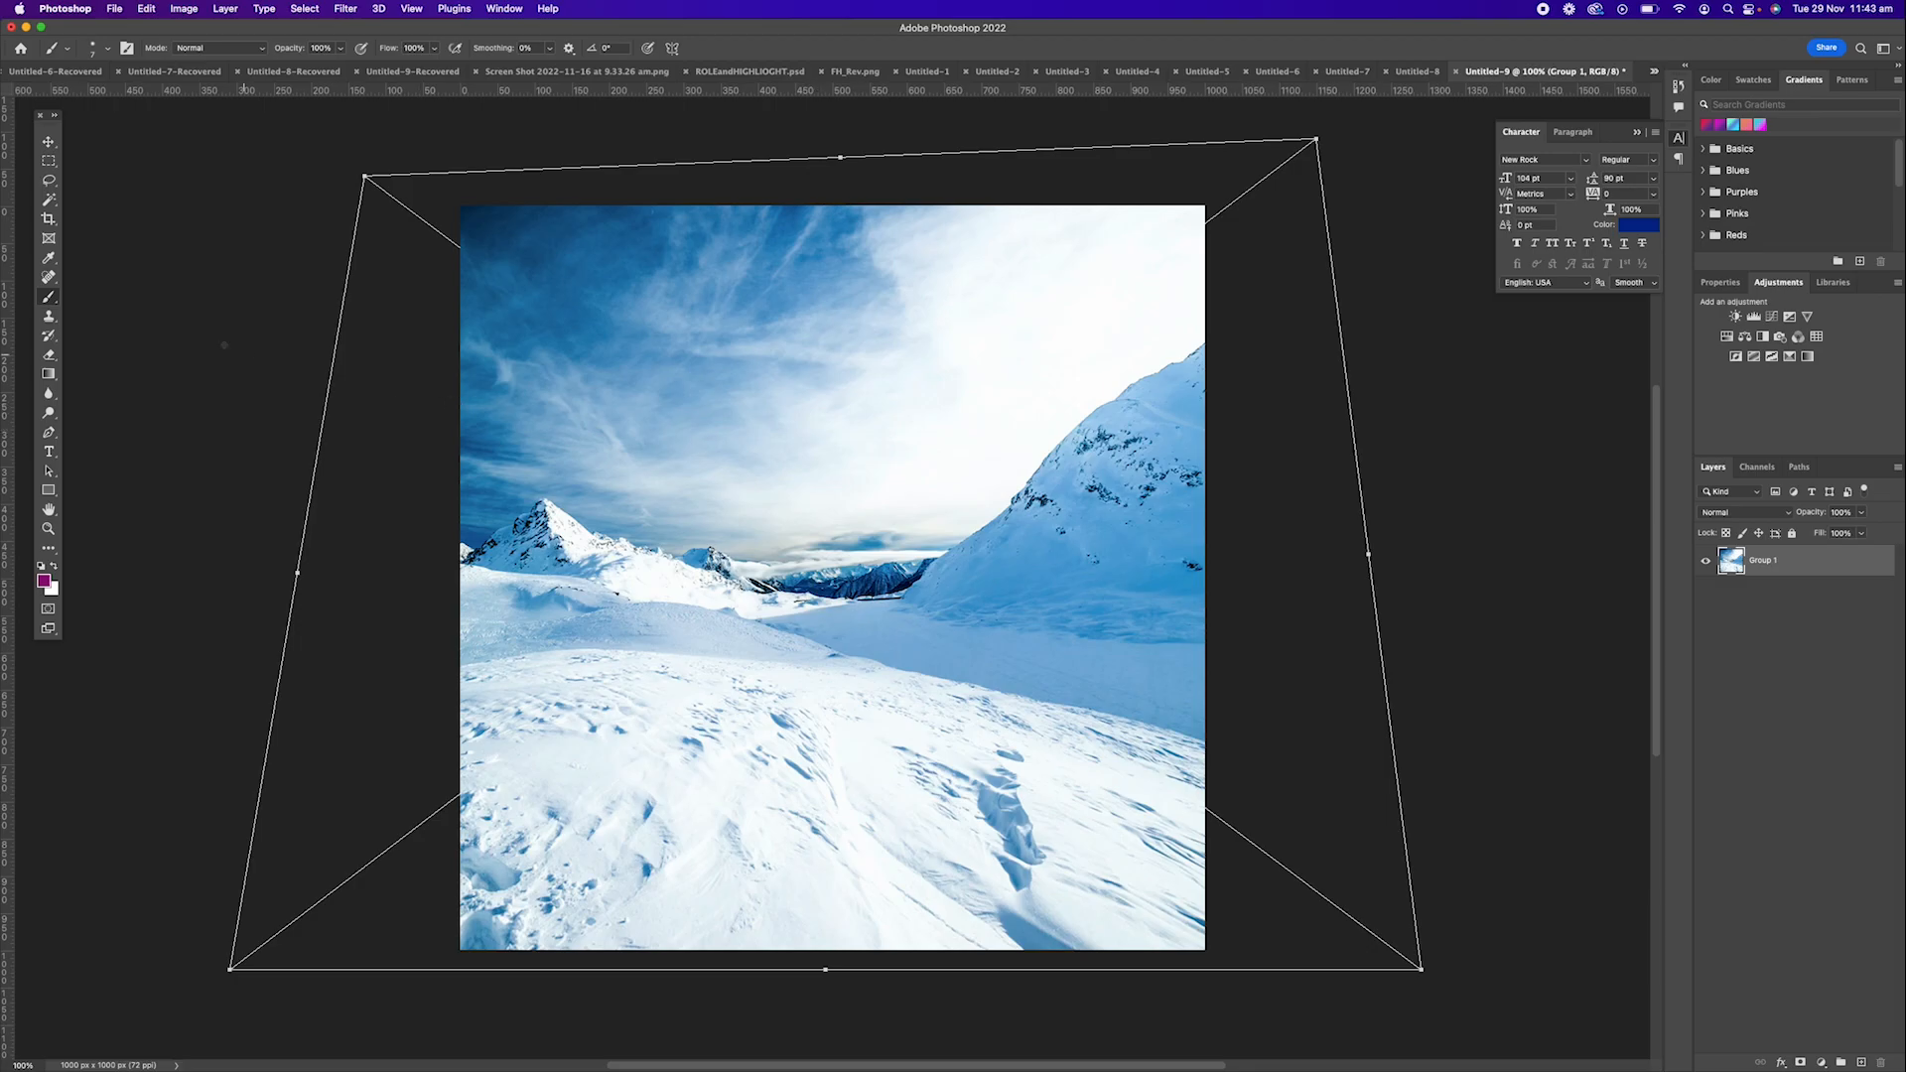
# Apply a Gaussian Blur with a 3.7 pixel radius to the merged photo layer.
pyautogui.click(346, 9)
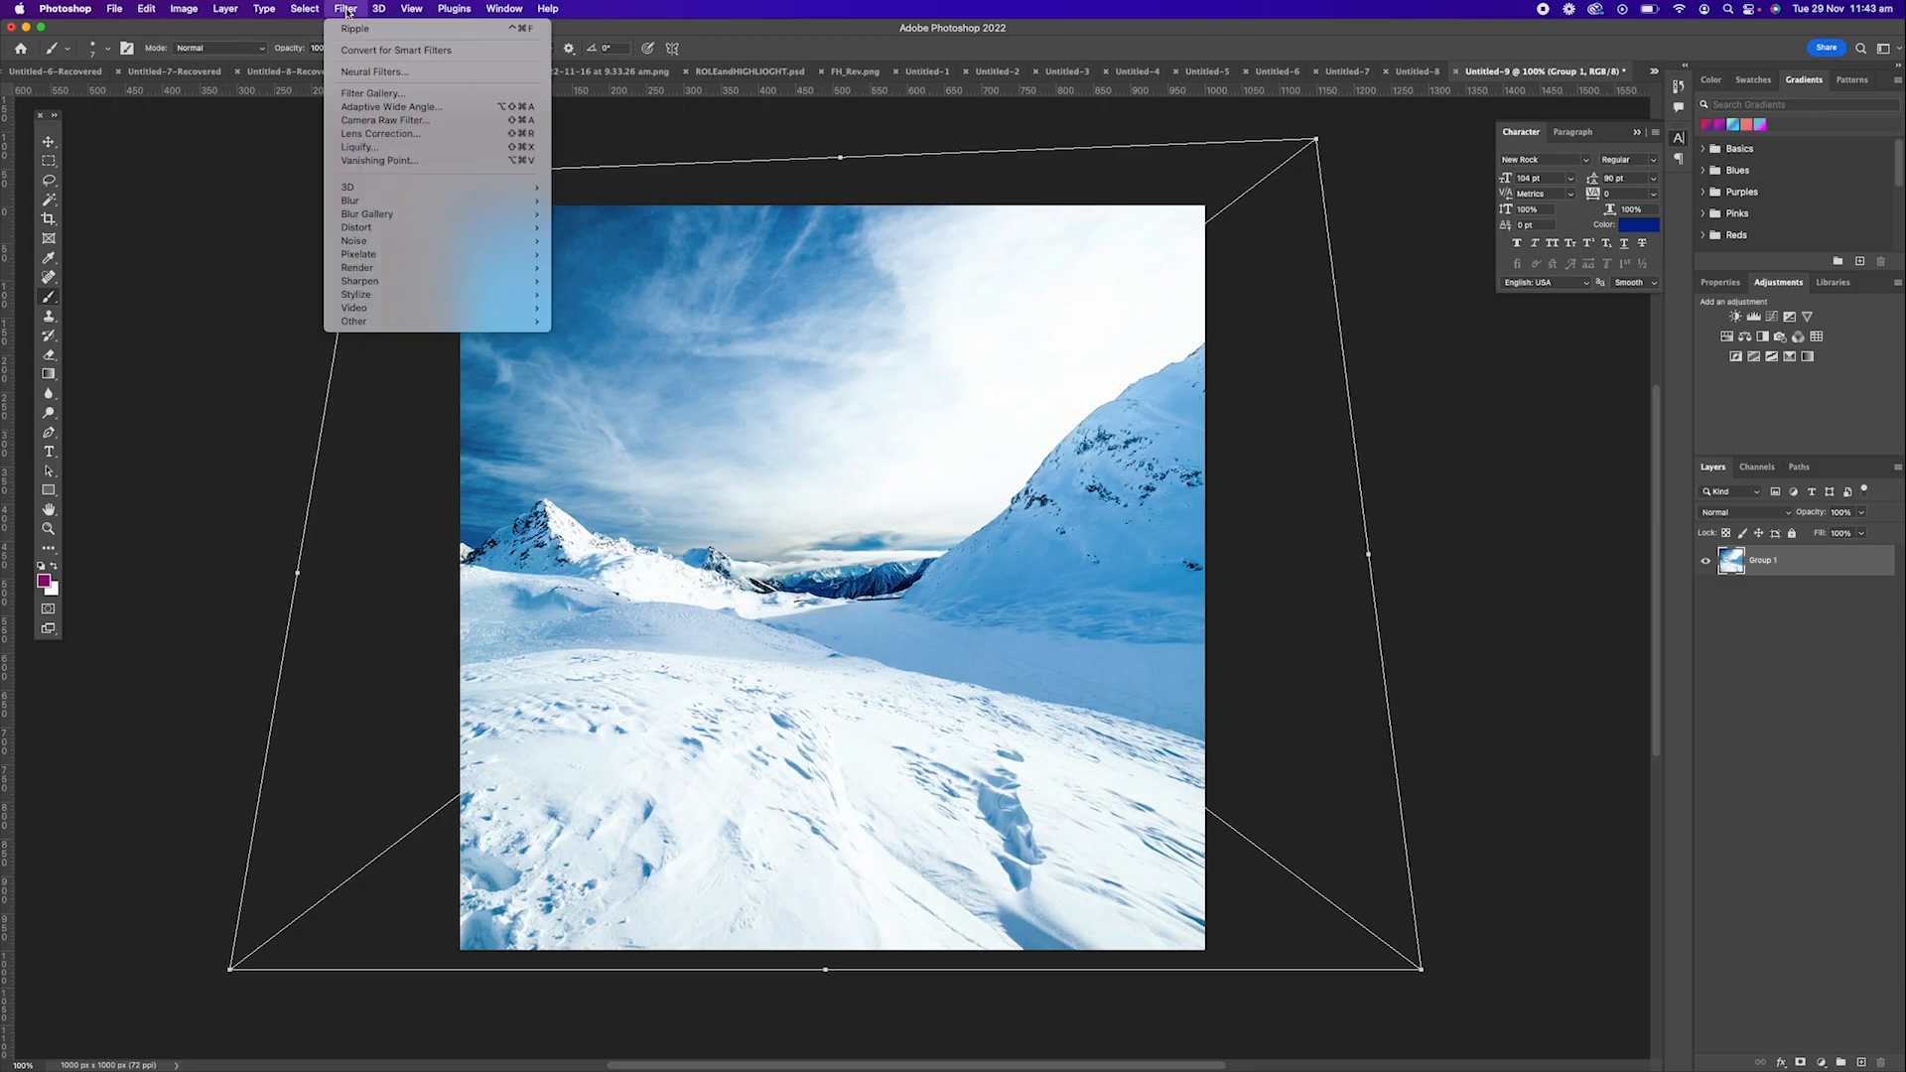
pyautogui.moveTo(387, 302)
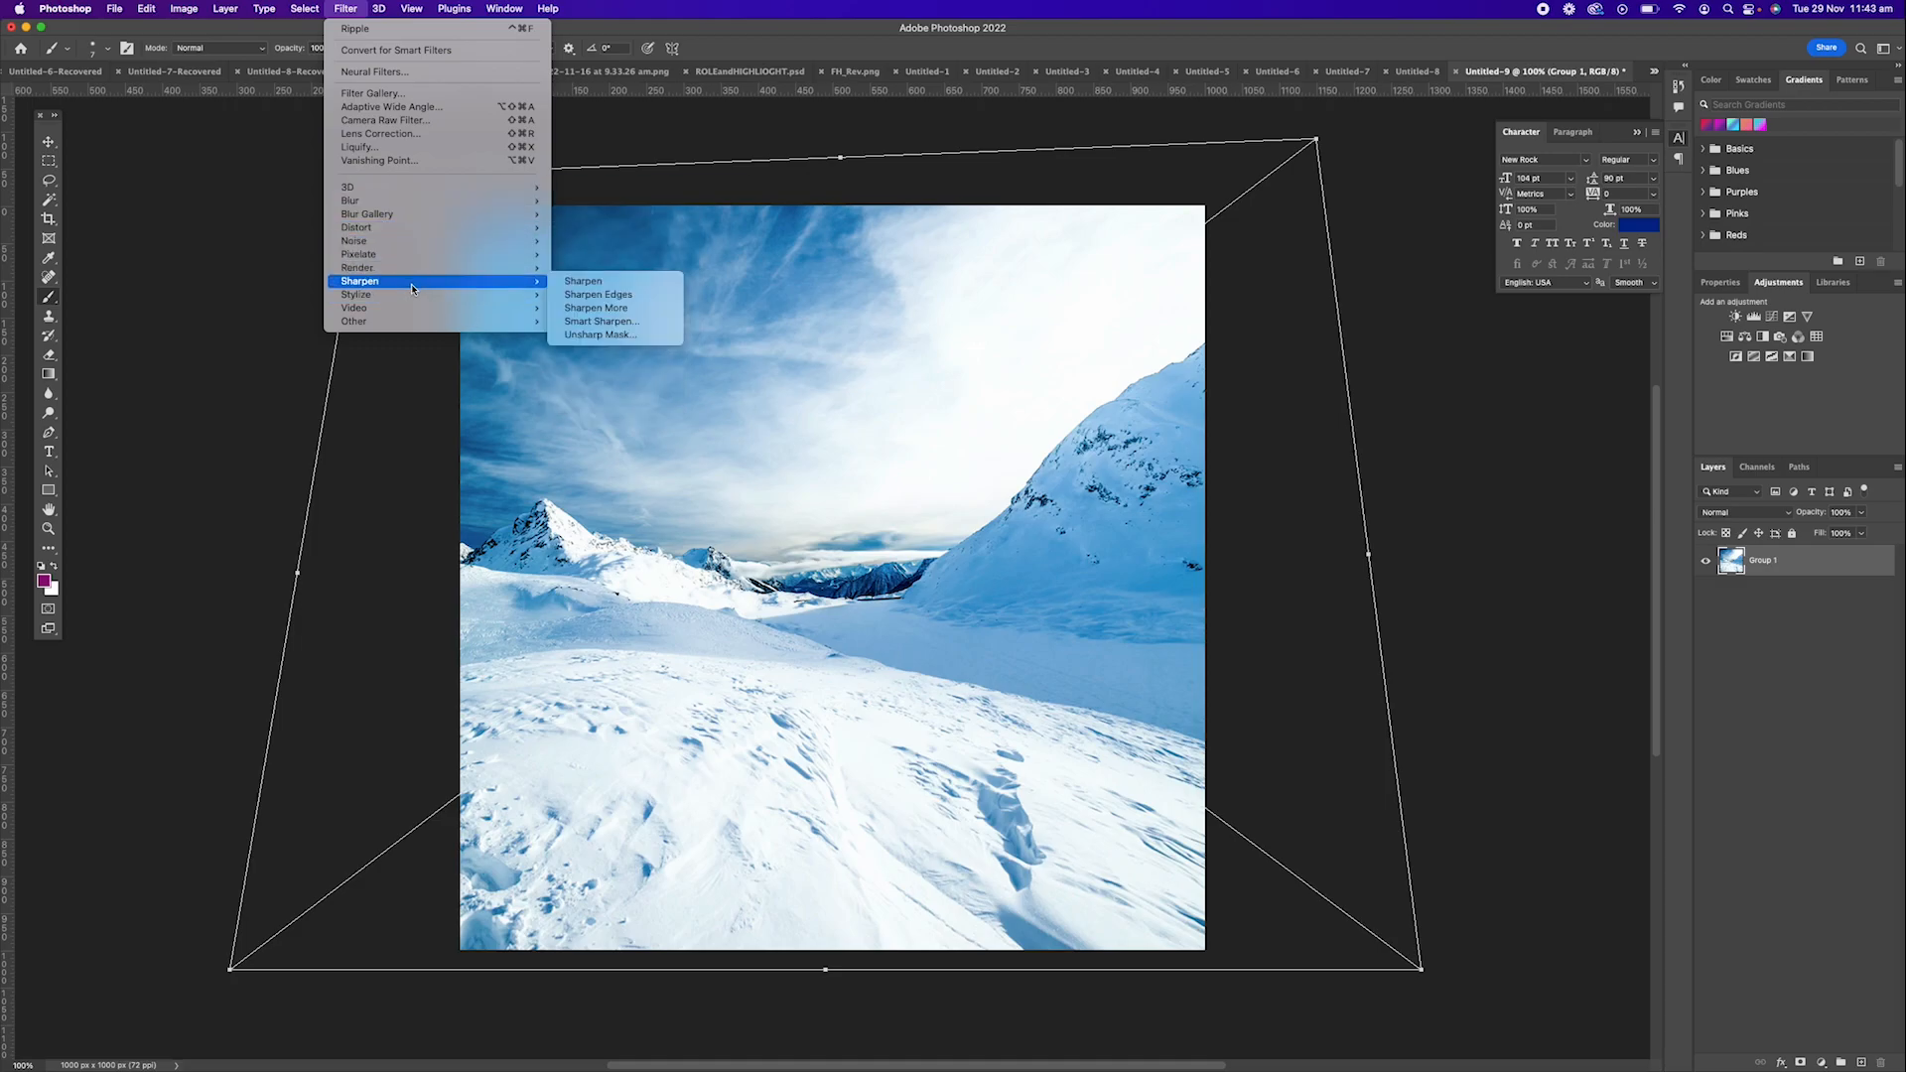
pyautogui.moveTo(425, 261)
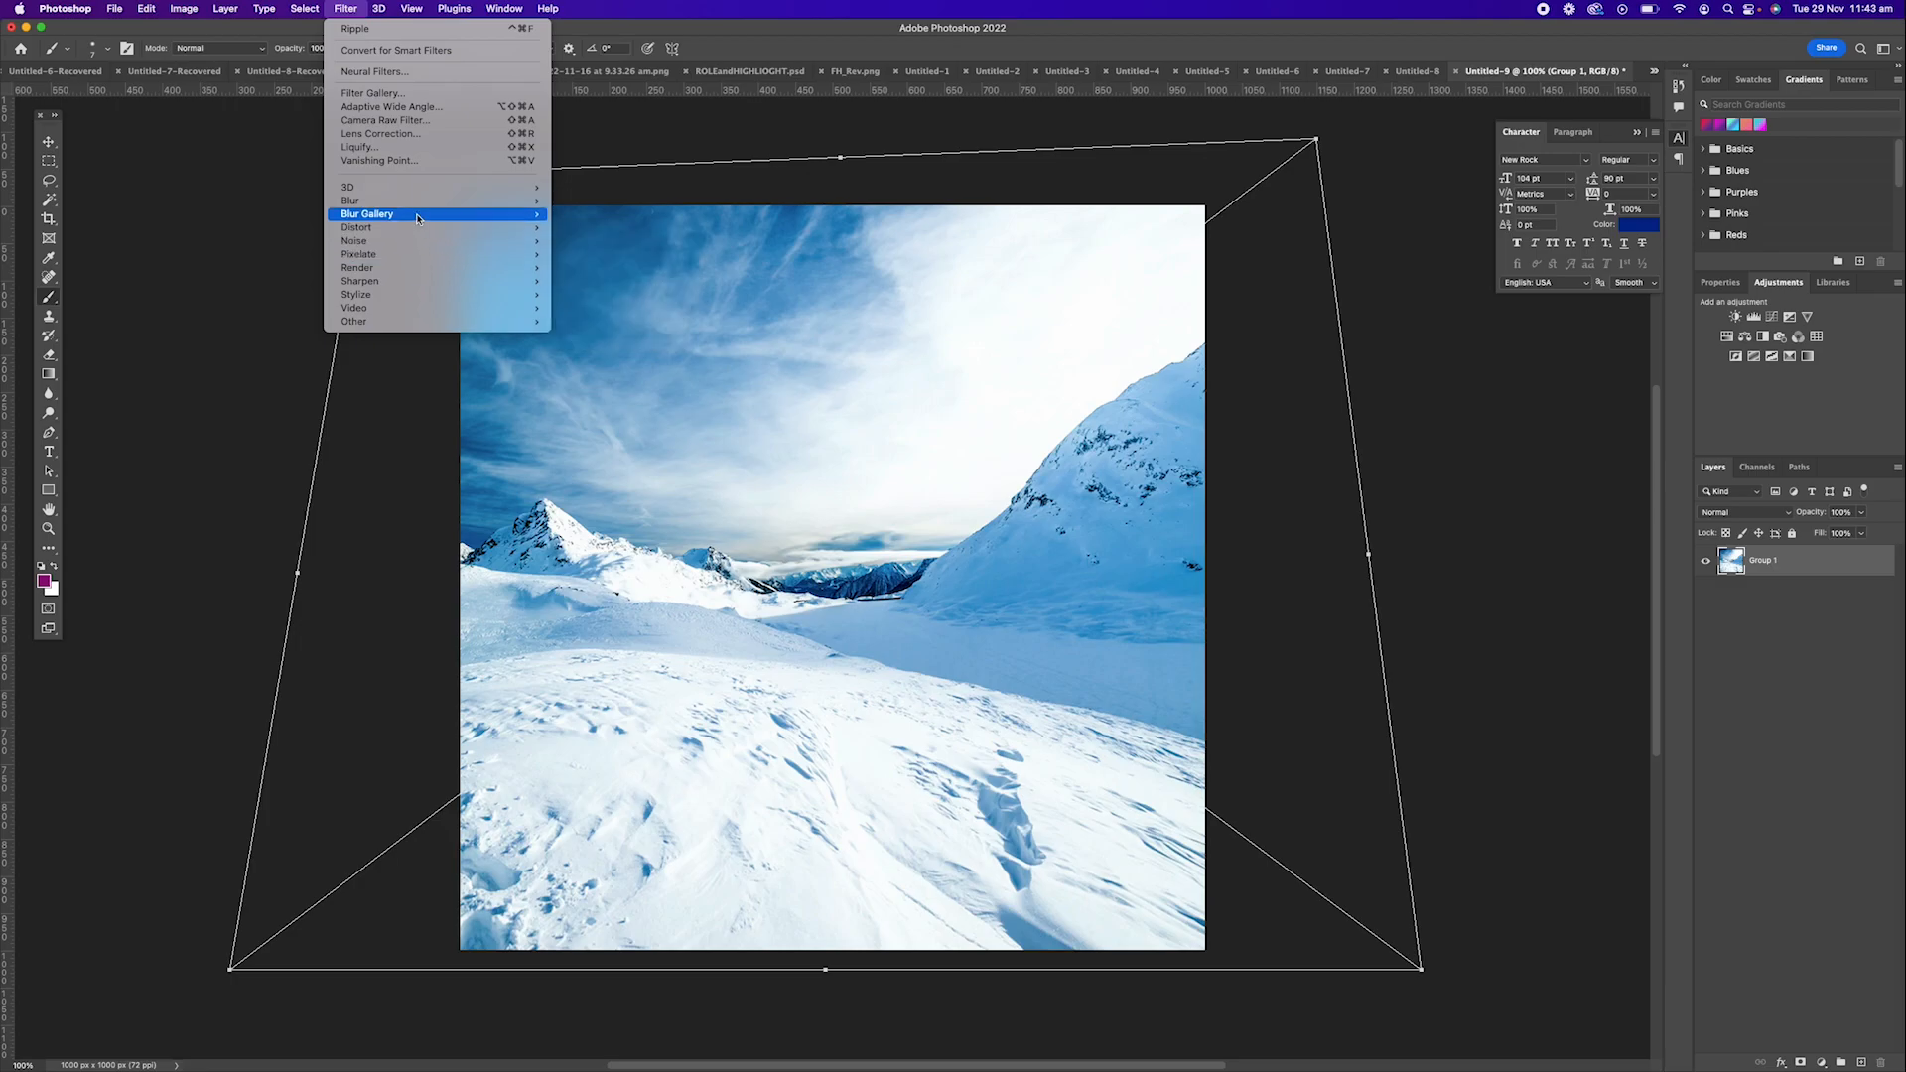
pyautogui.moveTo(416, 204)
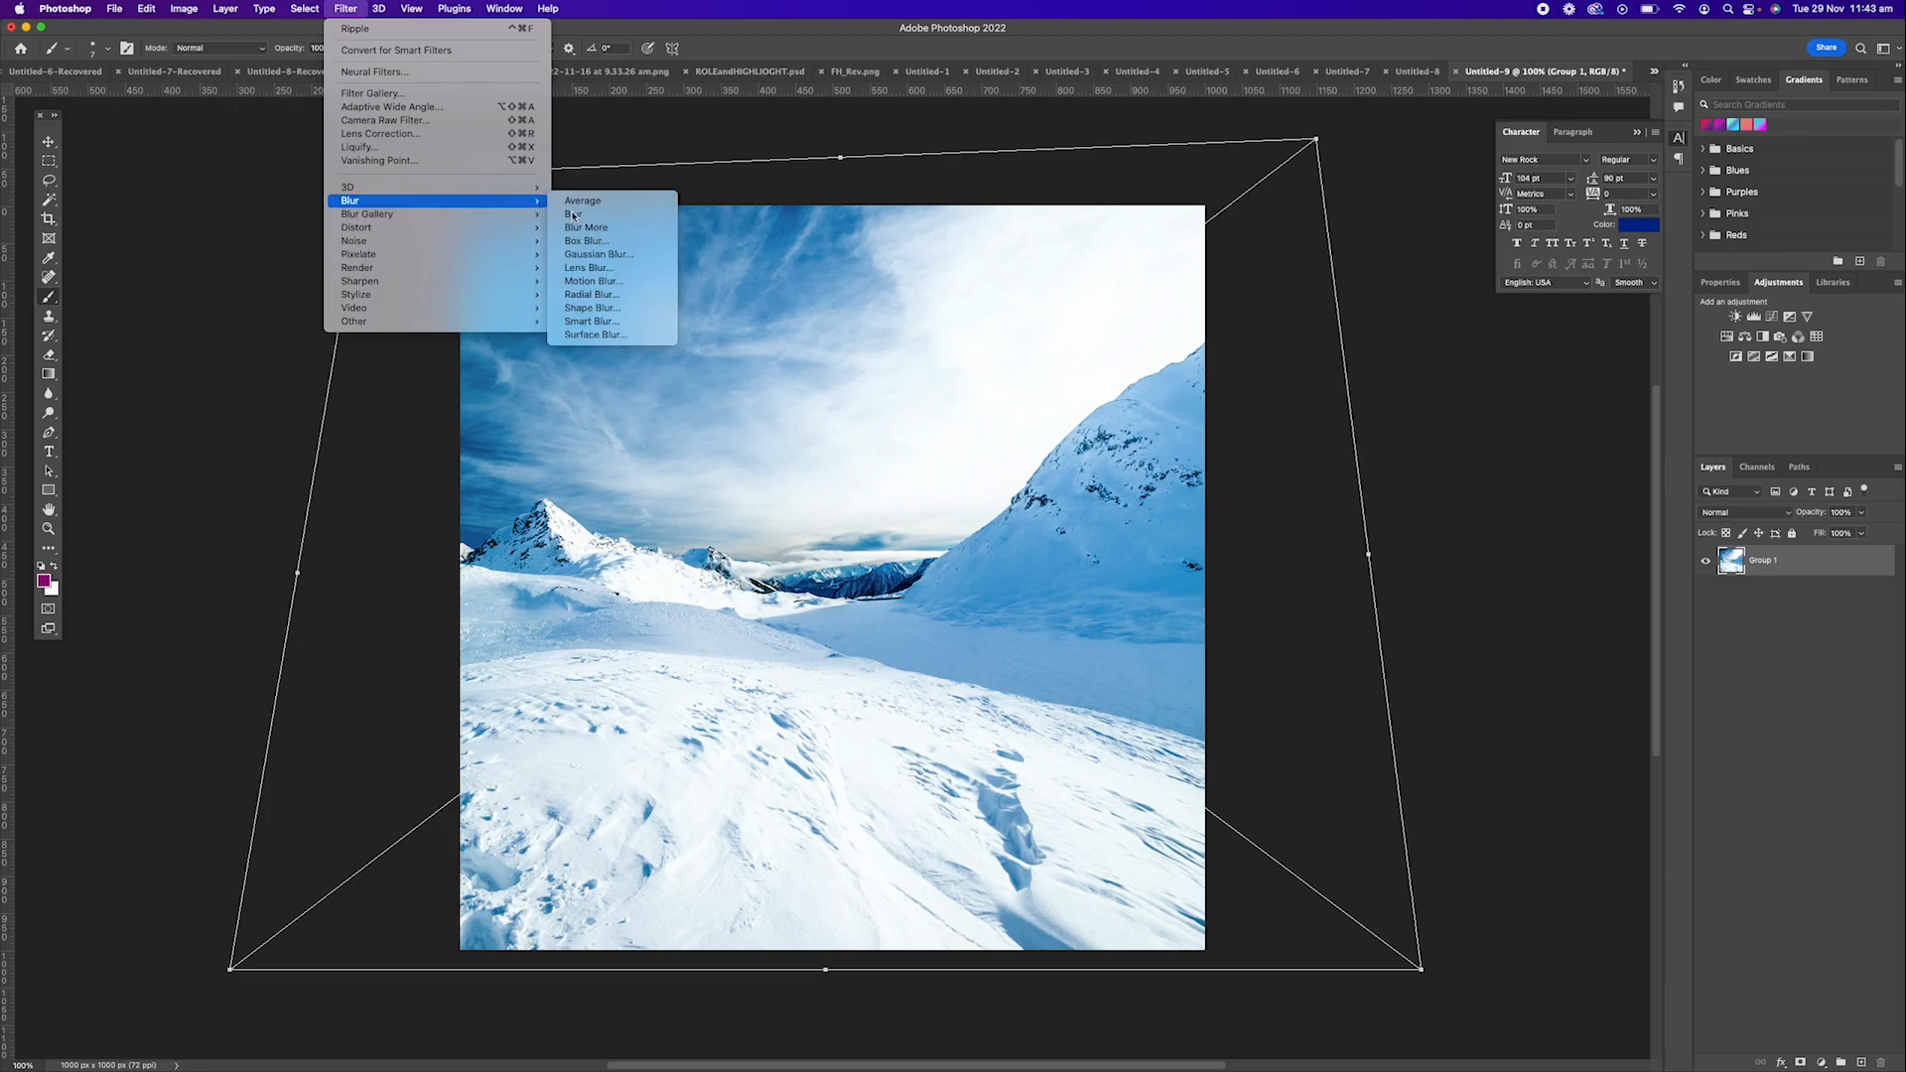
pyautogui.click(601, 255)
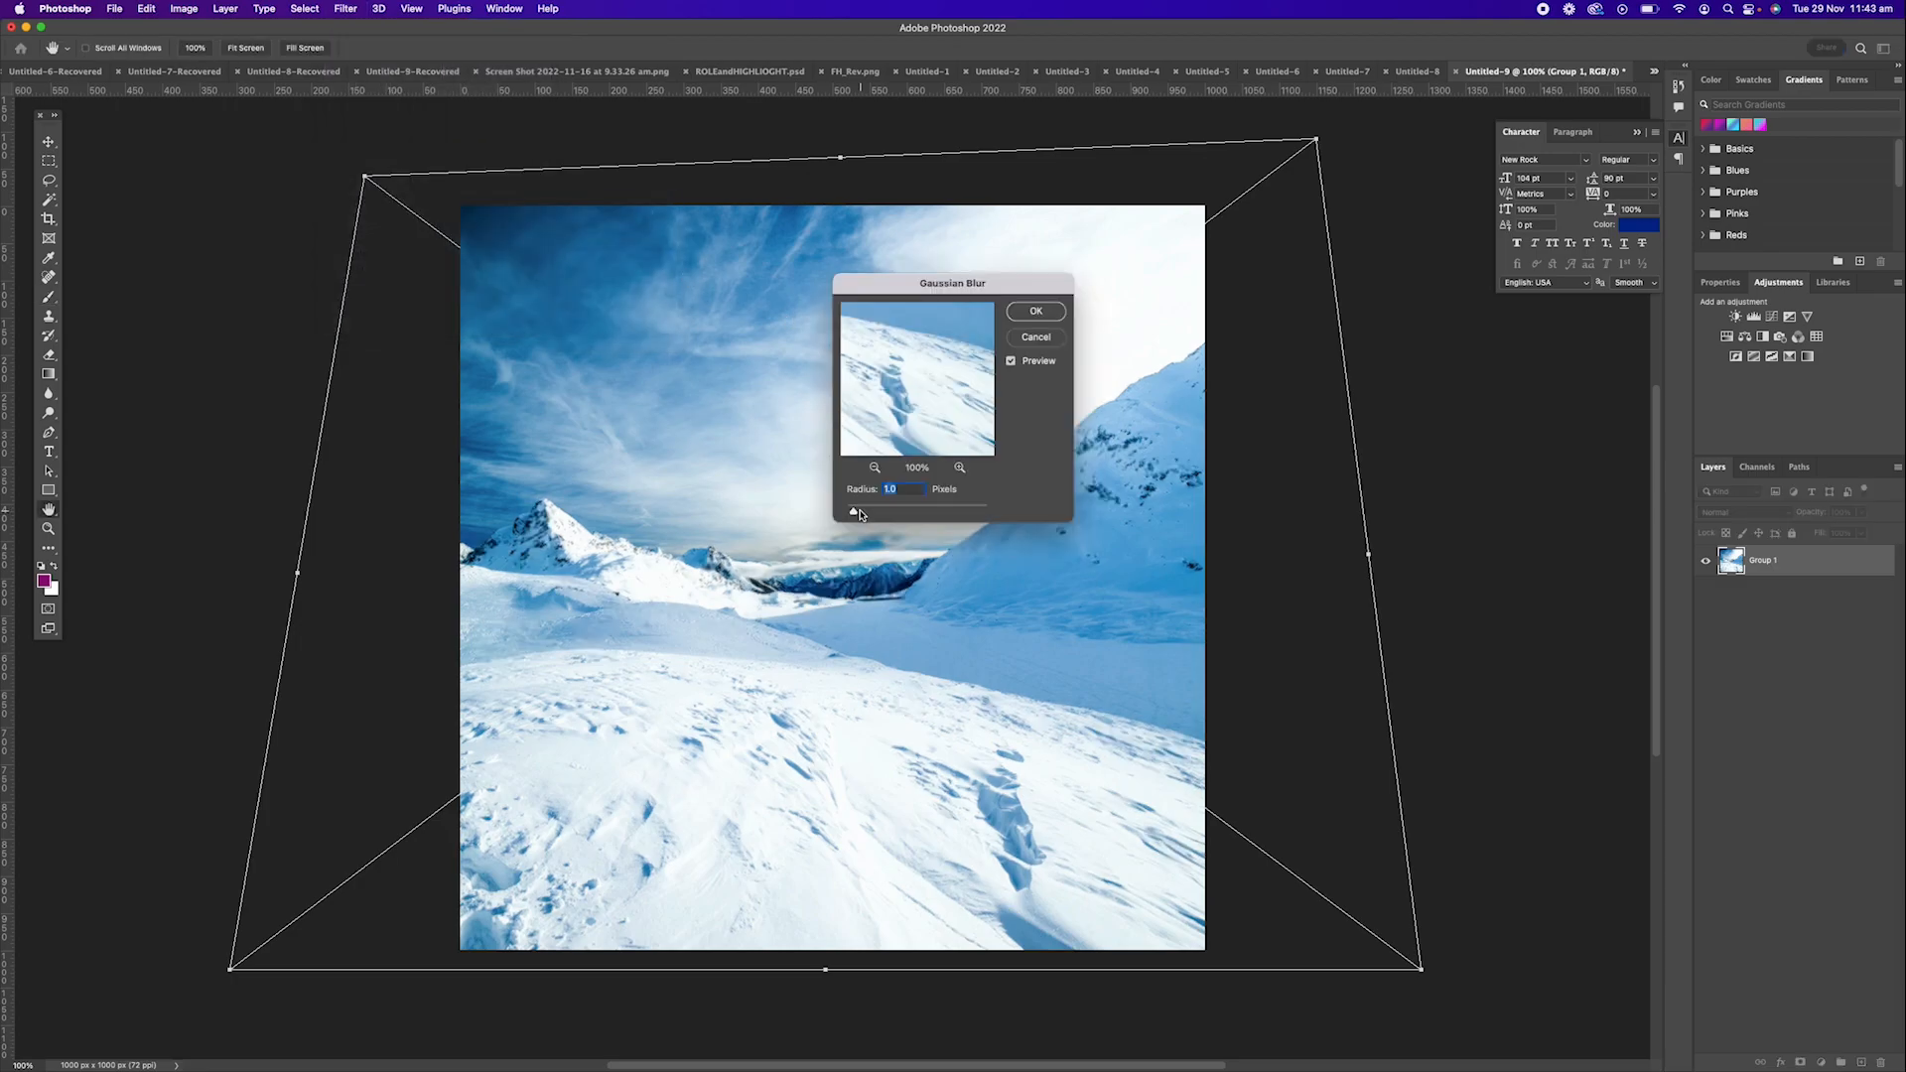
pyautogui.moveTo(856, 512); pyautogui.dragTo(867, 512)
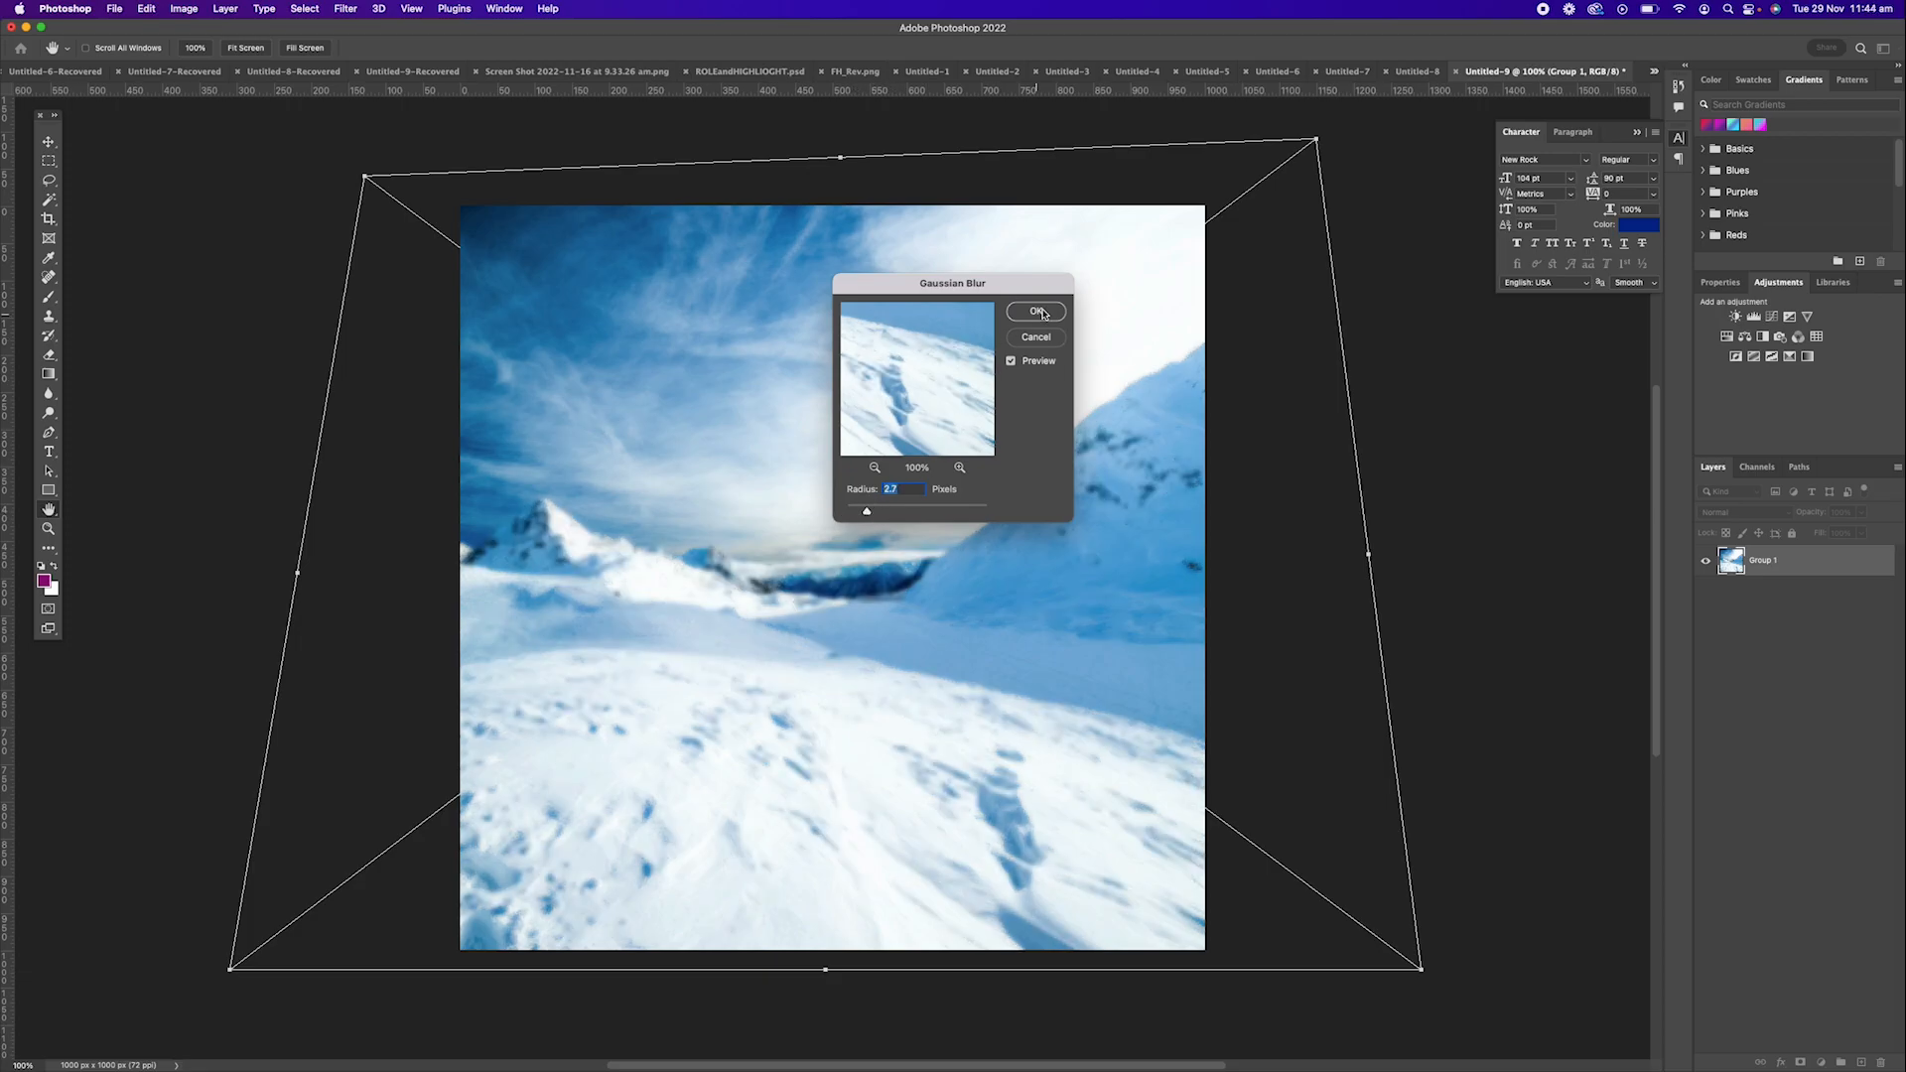
pyautogui.click(1038, 313)
pyautogui.press('b')
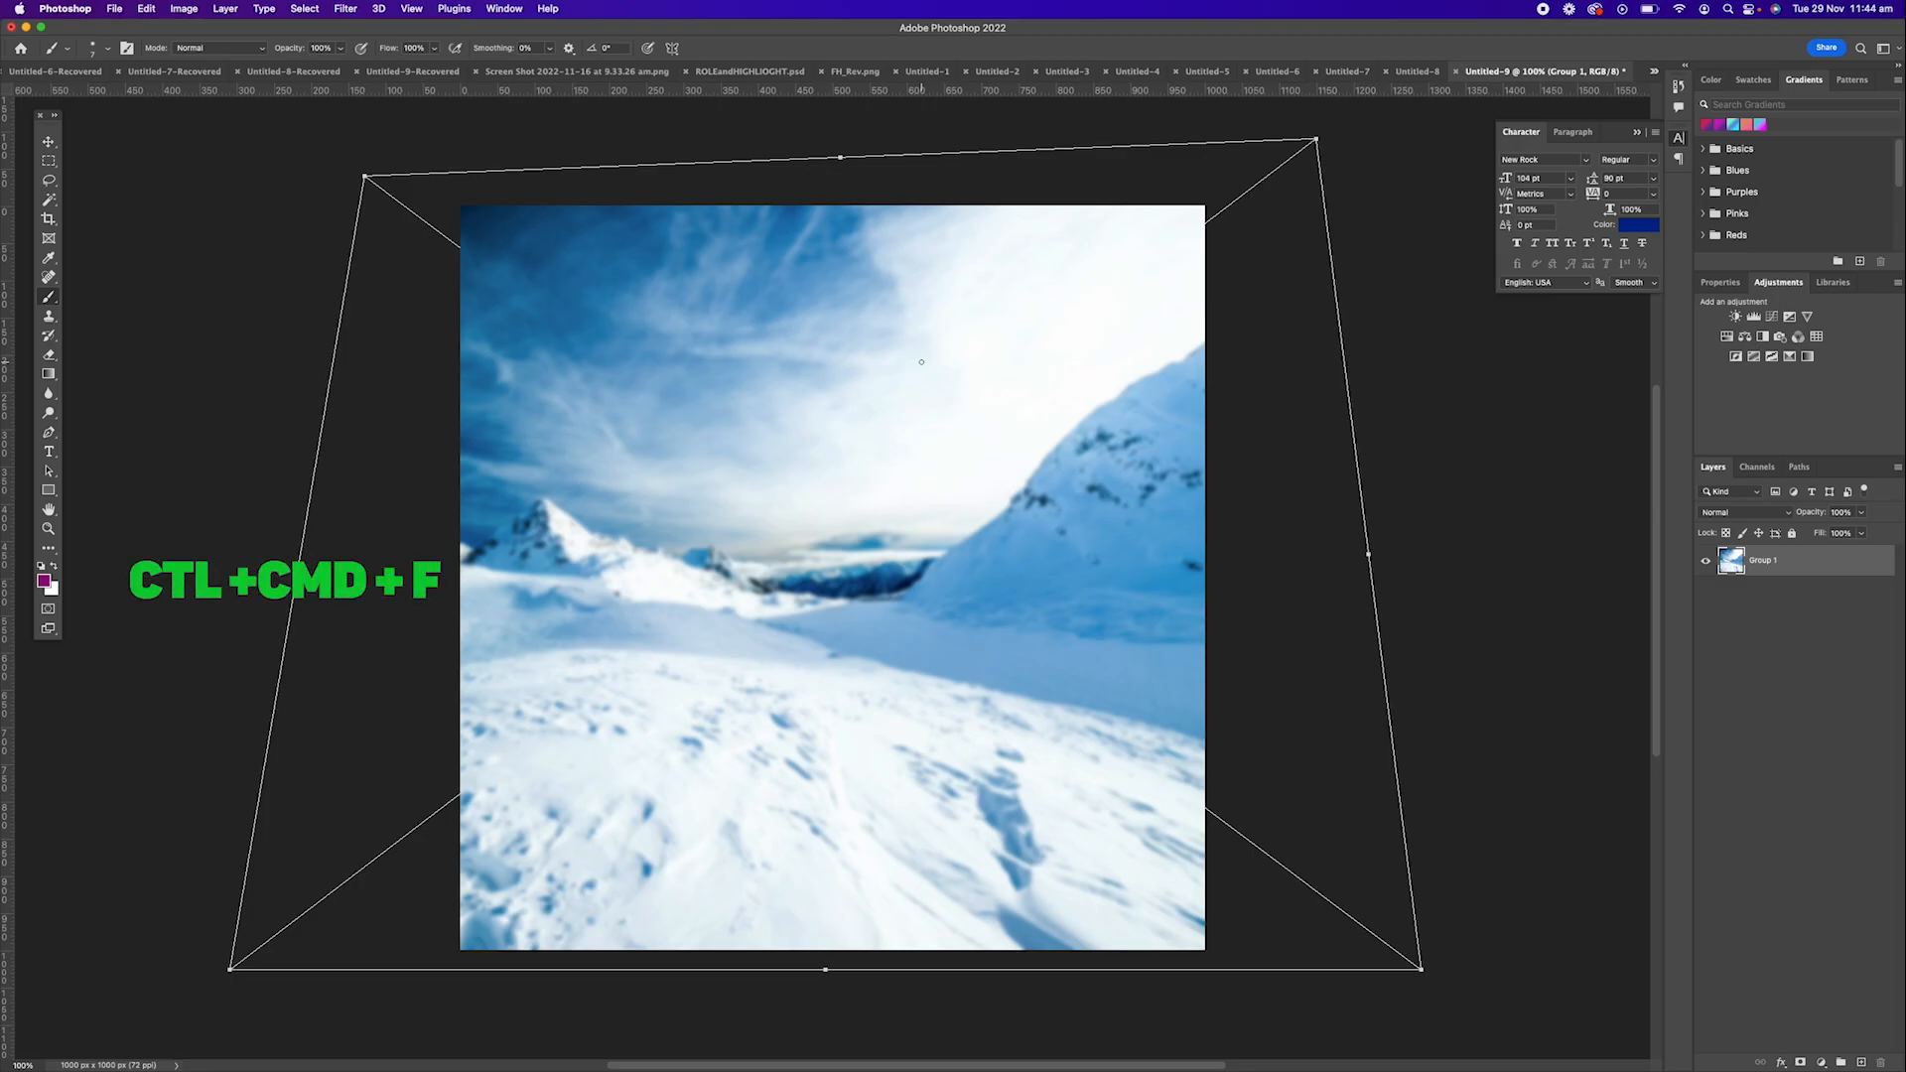
# Reapply the last Gaussian Blur several times to the photo and undo all the blurring.
pyautogui.press('ctrl+super+f')
pyautogui.press('ctrl+super+f')
pyautogui.press('ctrl+super+f')
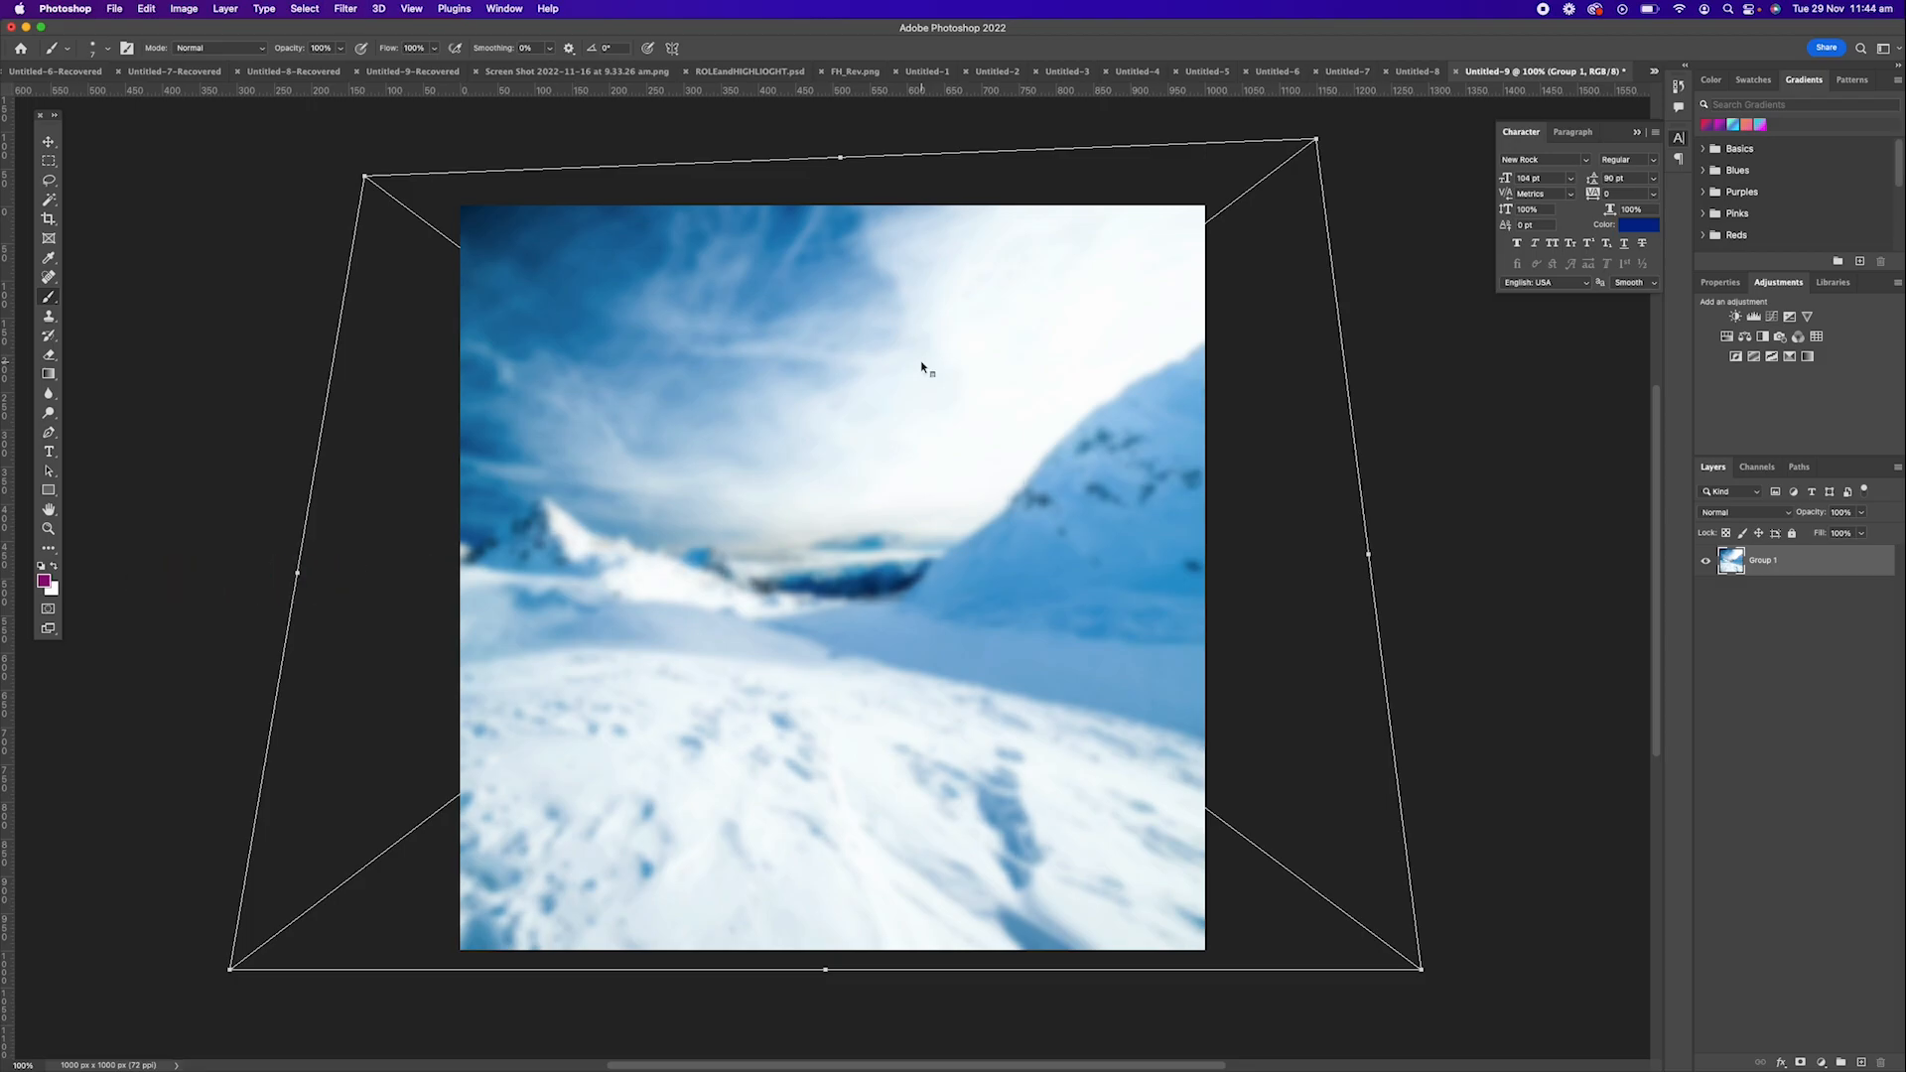
pyautogui.press('ctrl+super+f')
pyautogui.press('ctrl+super+f')
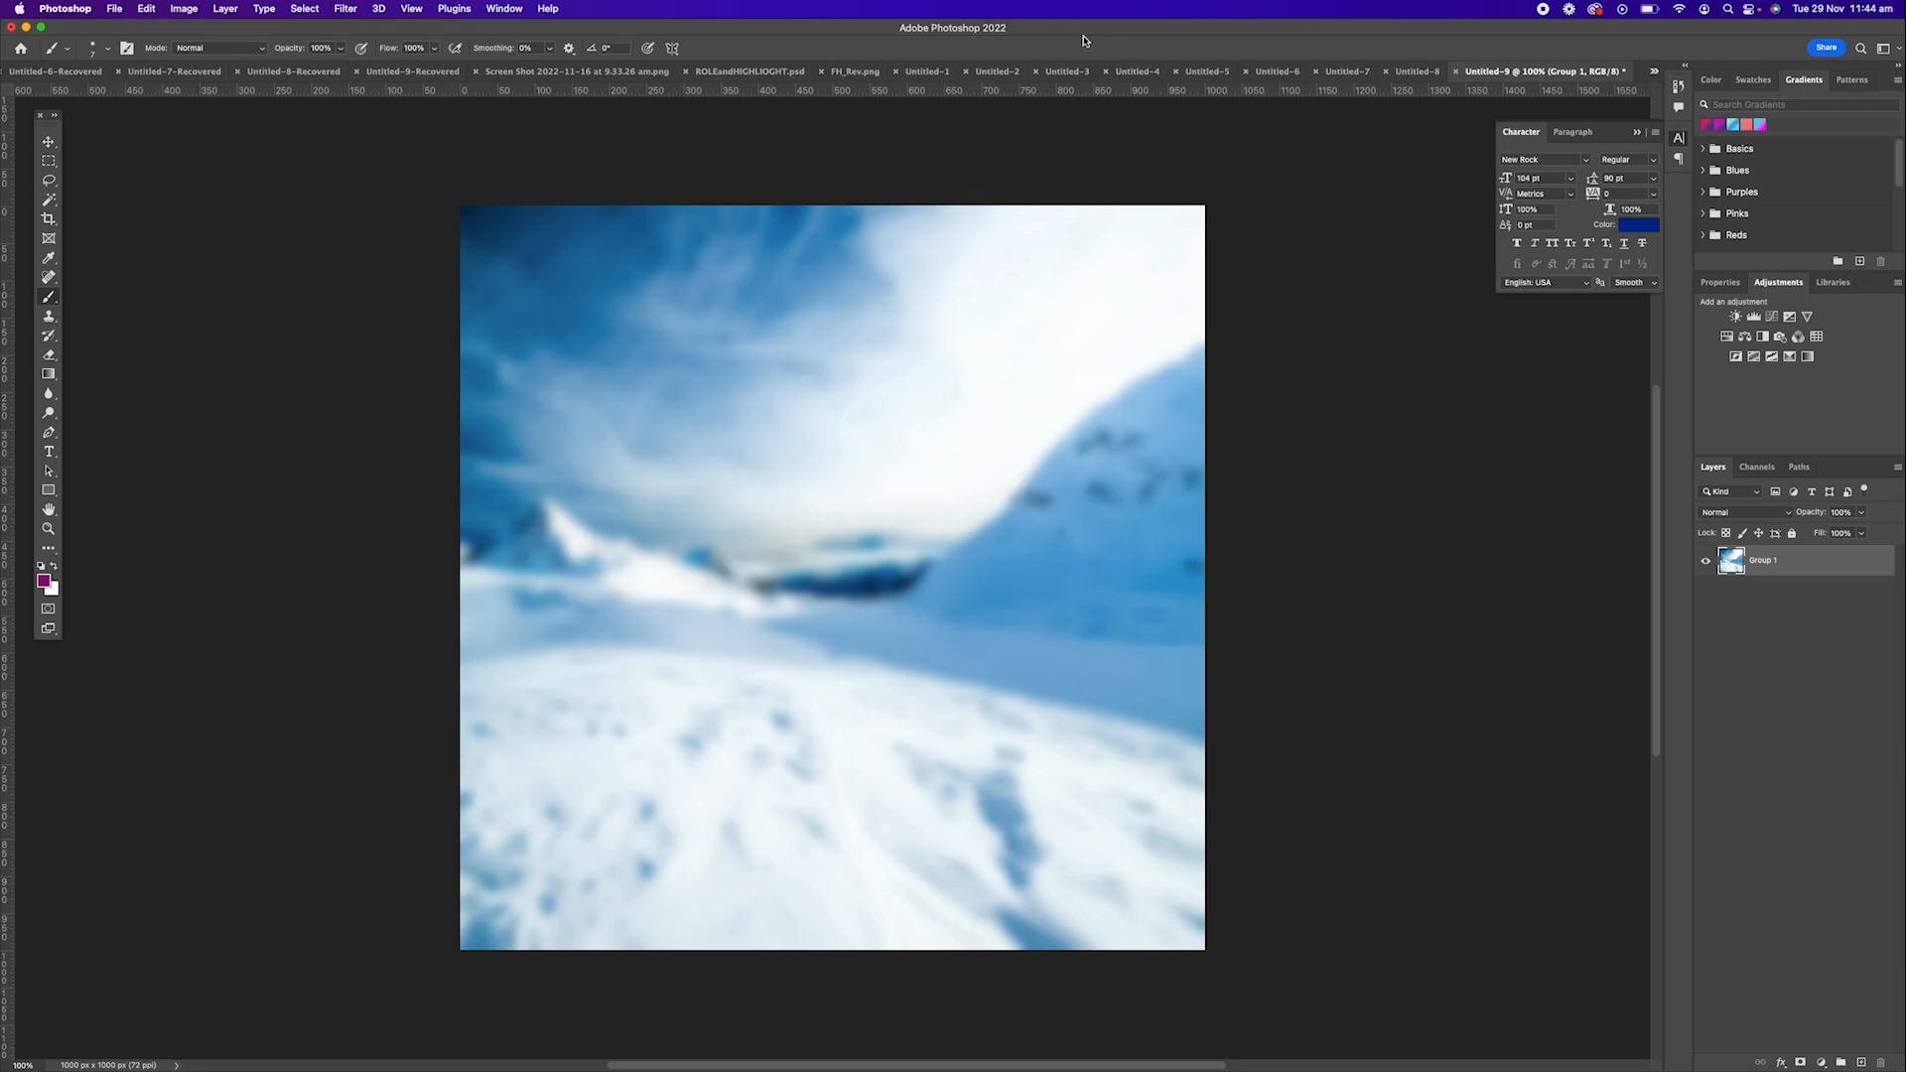
pyautogui.press('super+z')
pyautogui.press('super+z')
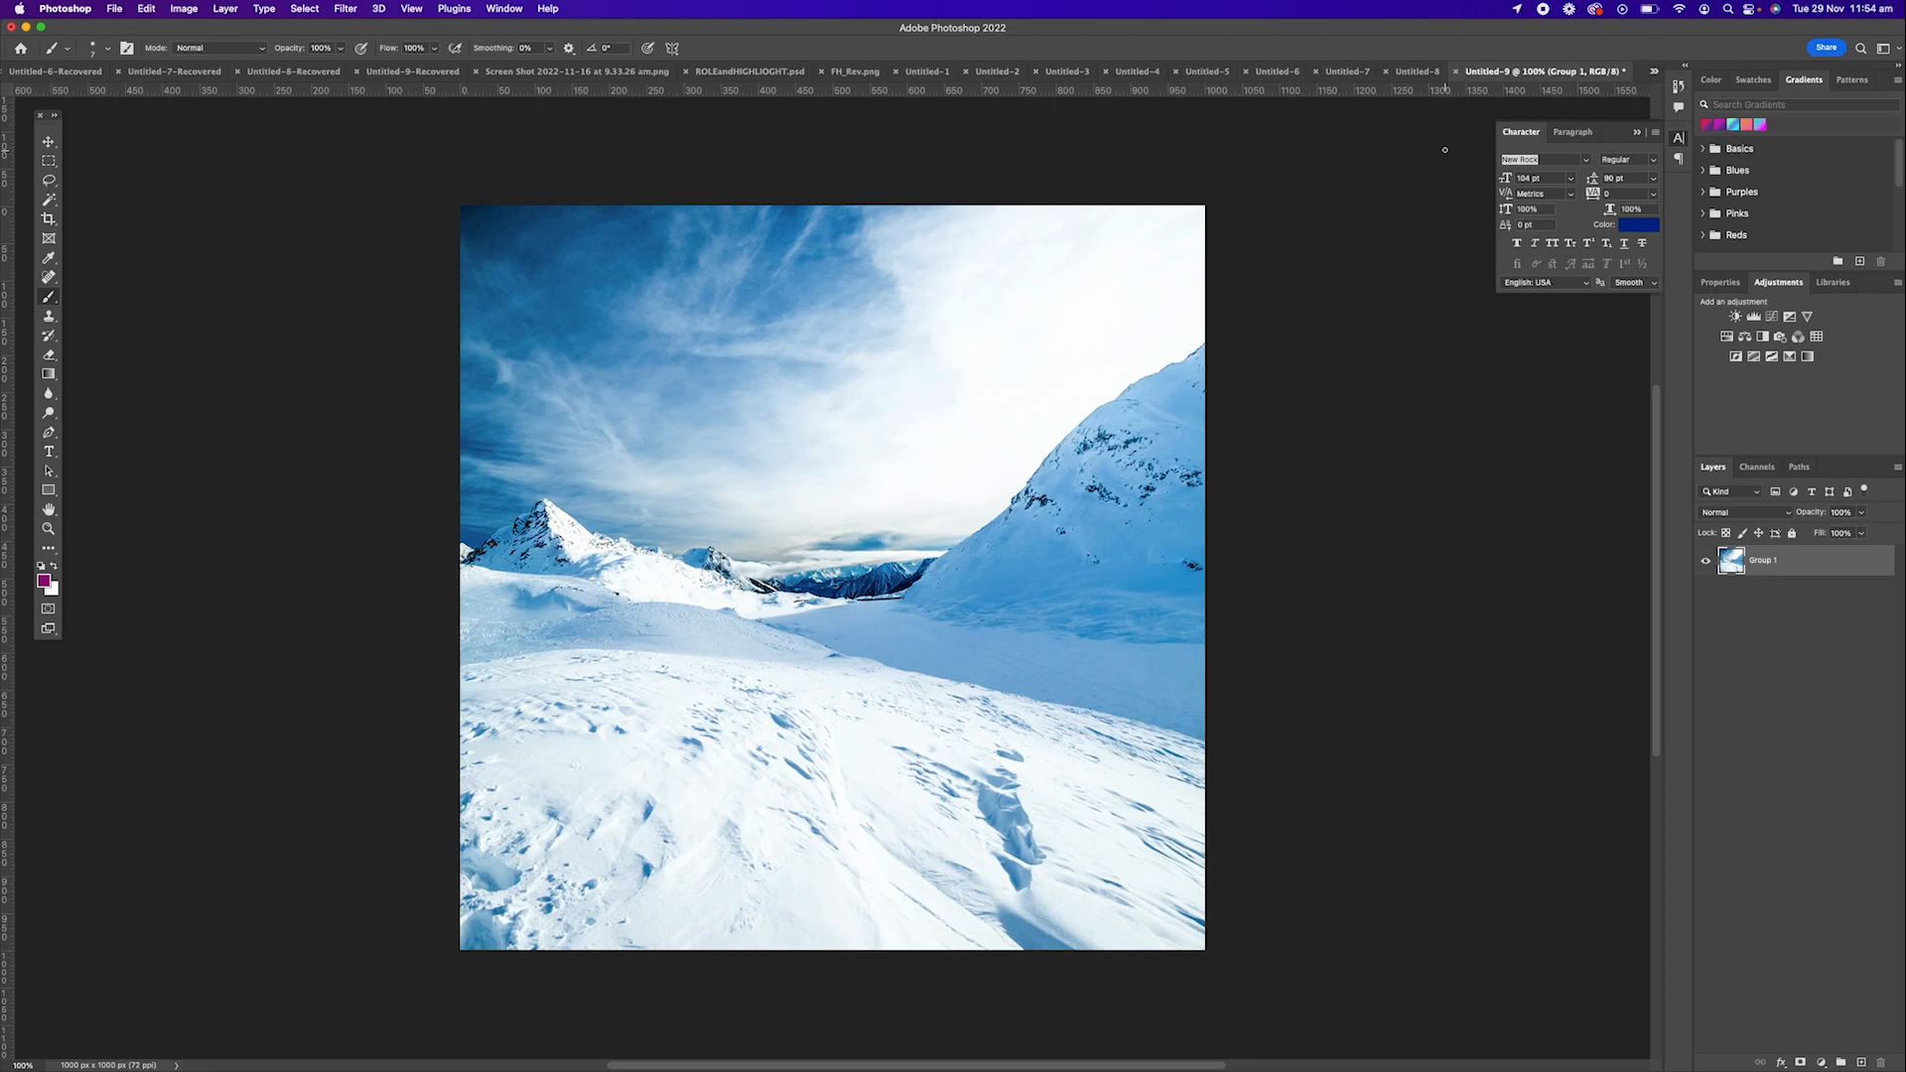
# Add a Vibrance adjustment layer above the snowy mountain photo.
pyautogui.click(505, 8)
pyautogui.click(514, 90)
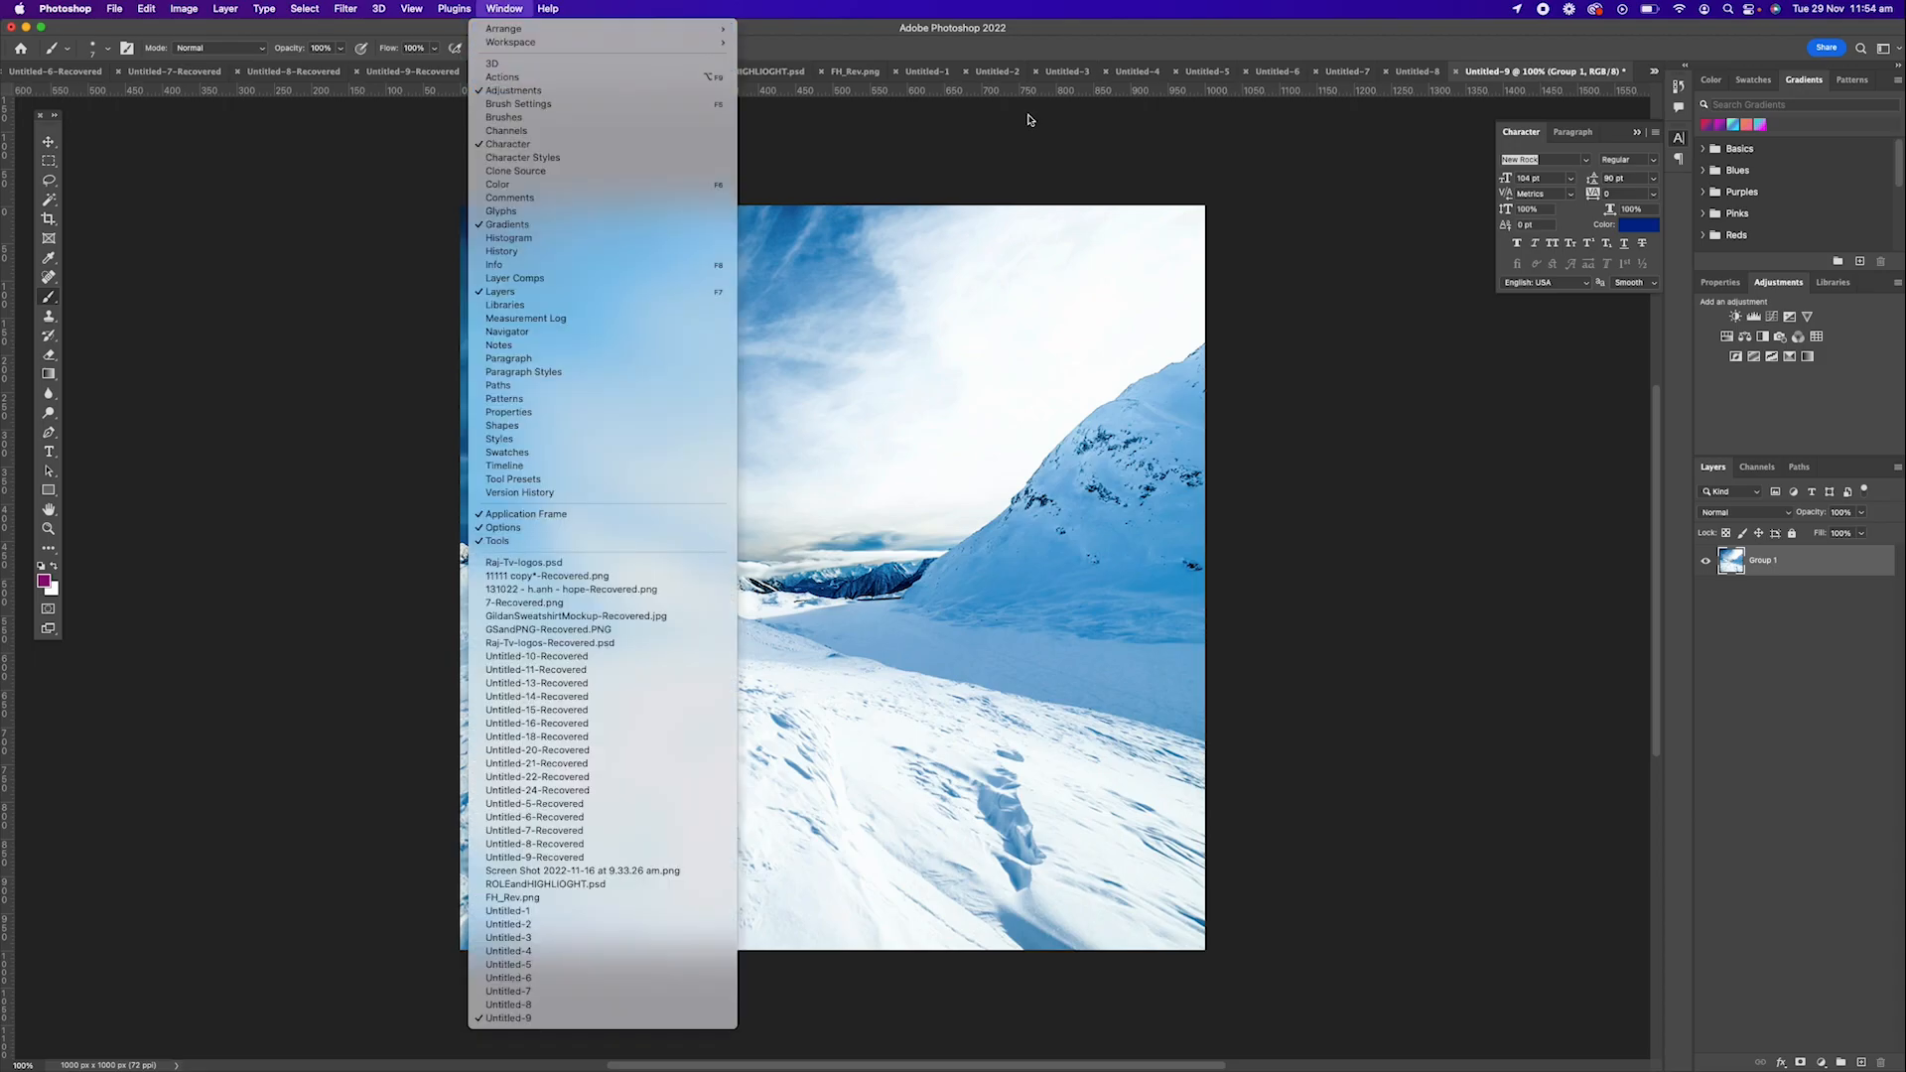
pyautogui.click(1777, 284)
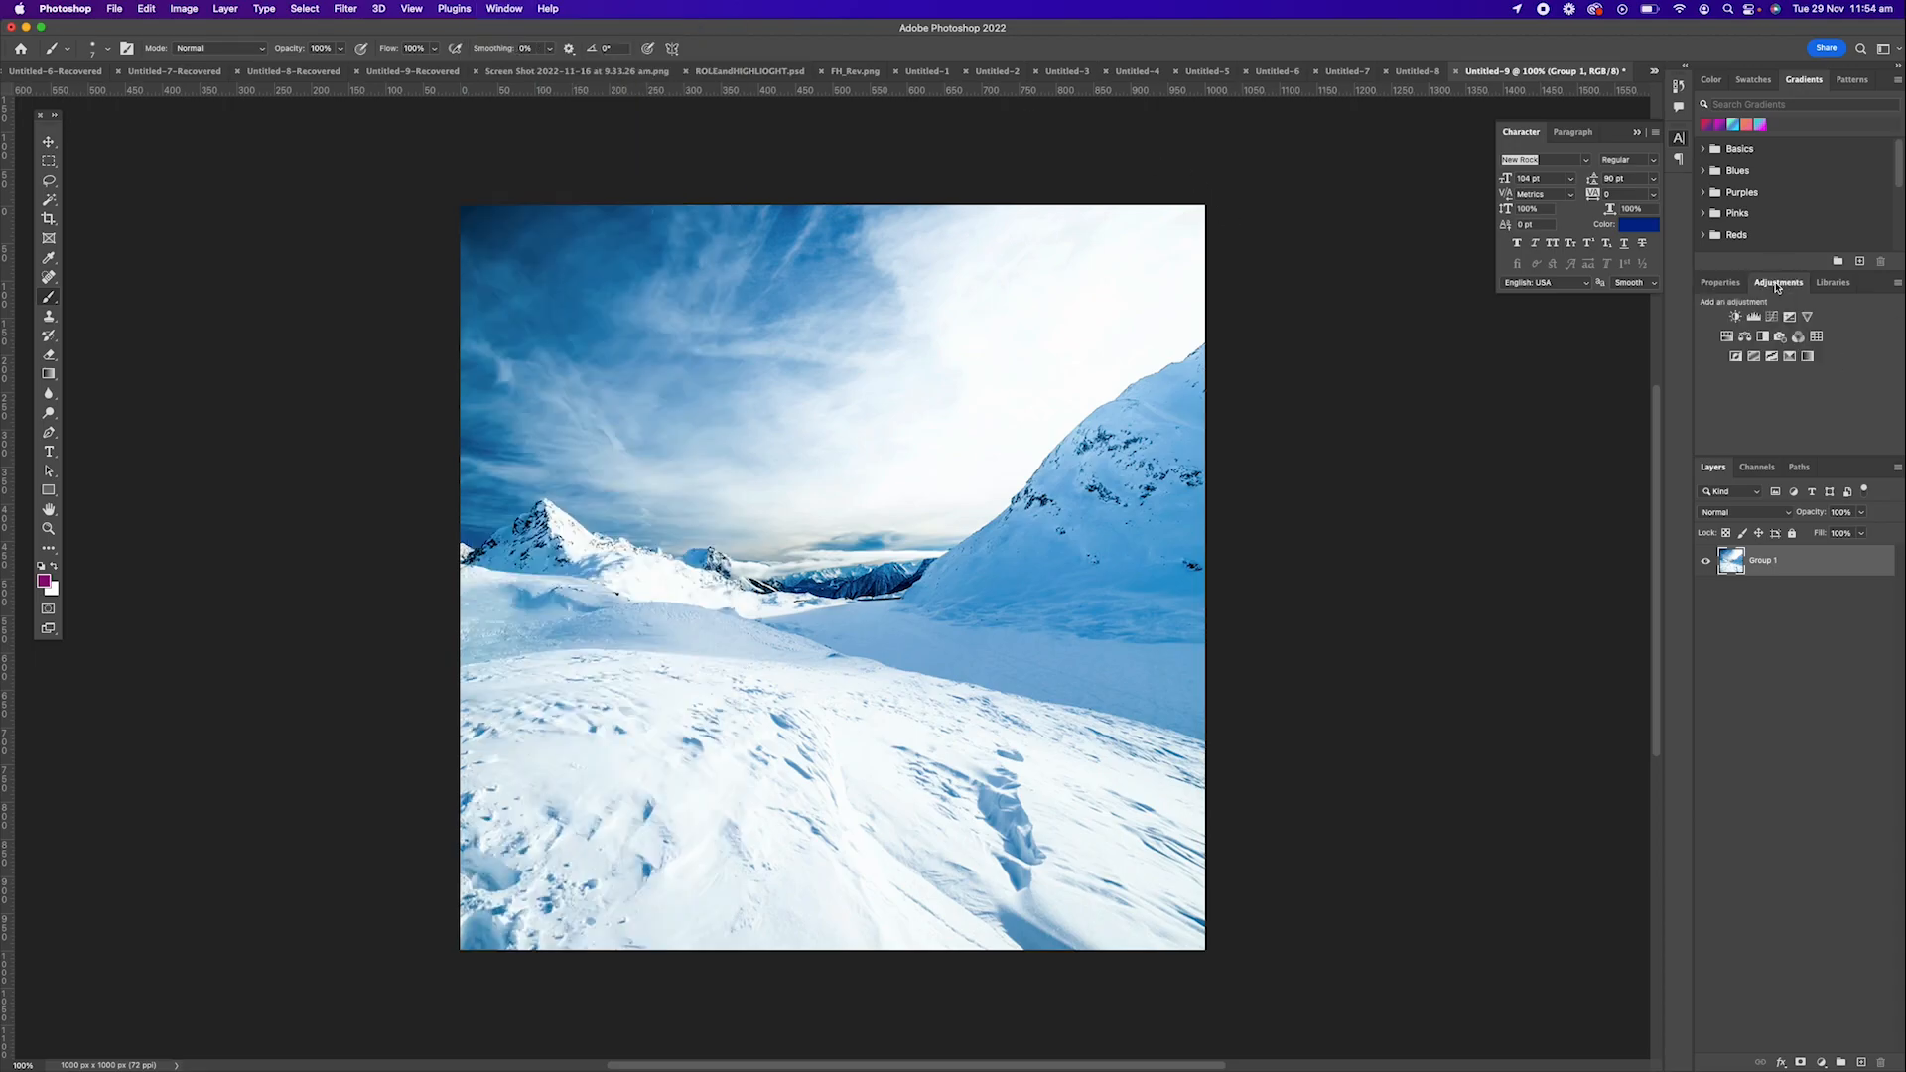
pyautogui.click(1725, 285)
pyautogui.click(1774, 284)
pyautogui.click(1808, 318)
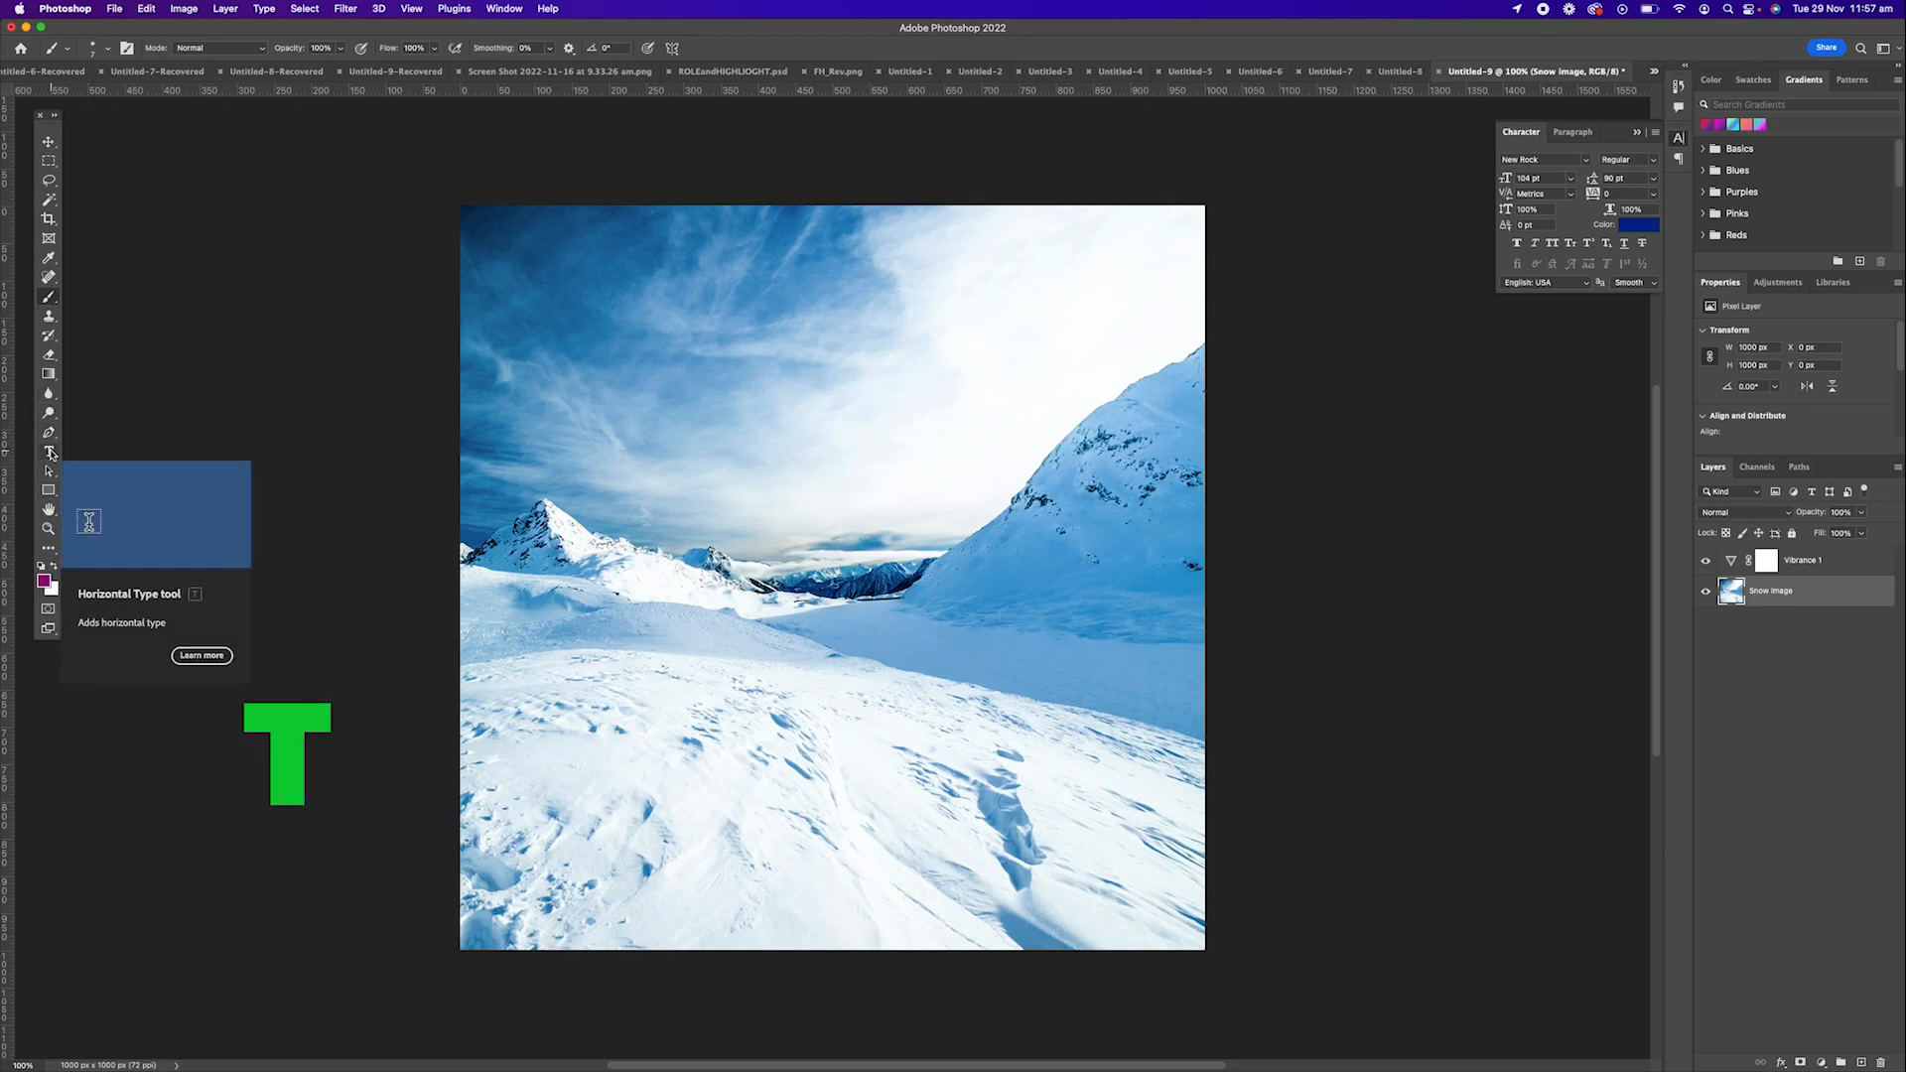
# Add a text layer reading "Hello" over the mountains, above the Snow image layer.
pyautogui.click(51, 454)
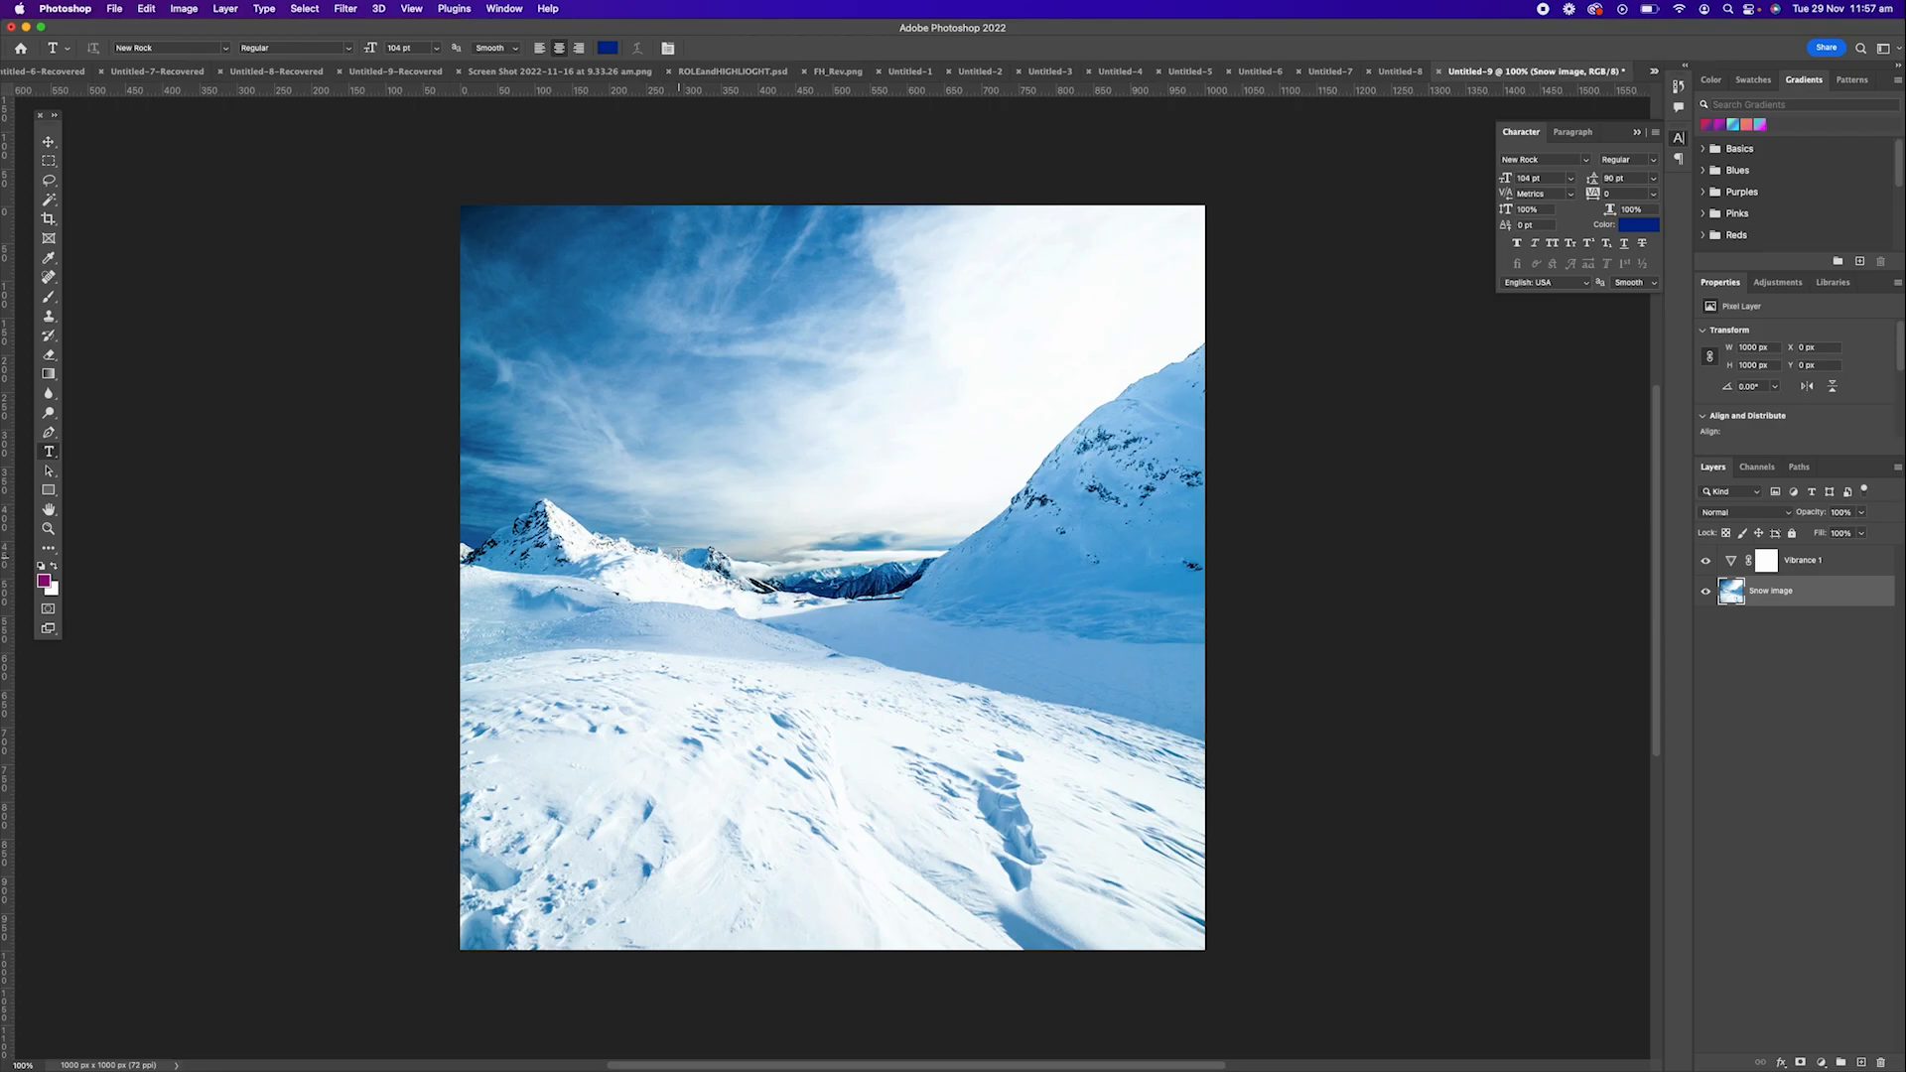
pyautogui.click(679, 557)
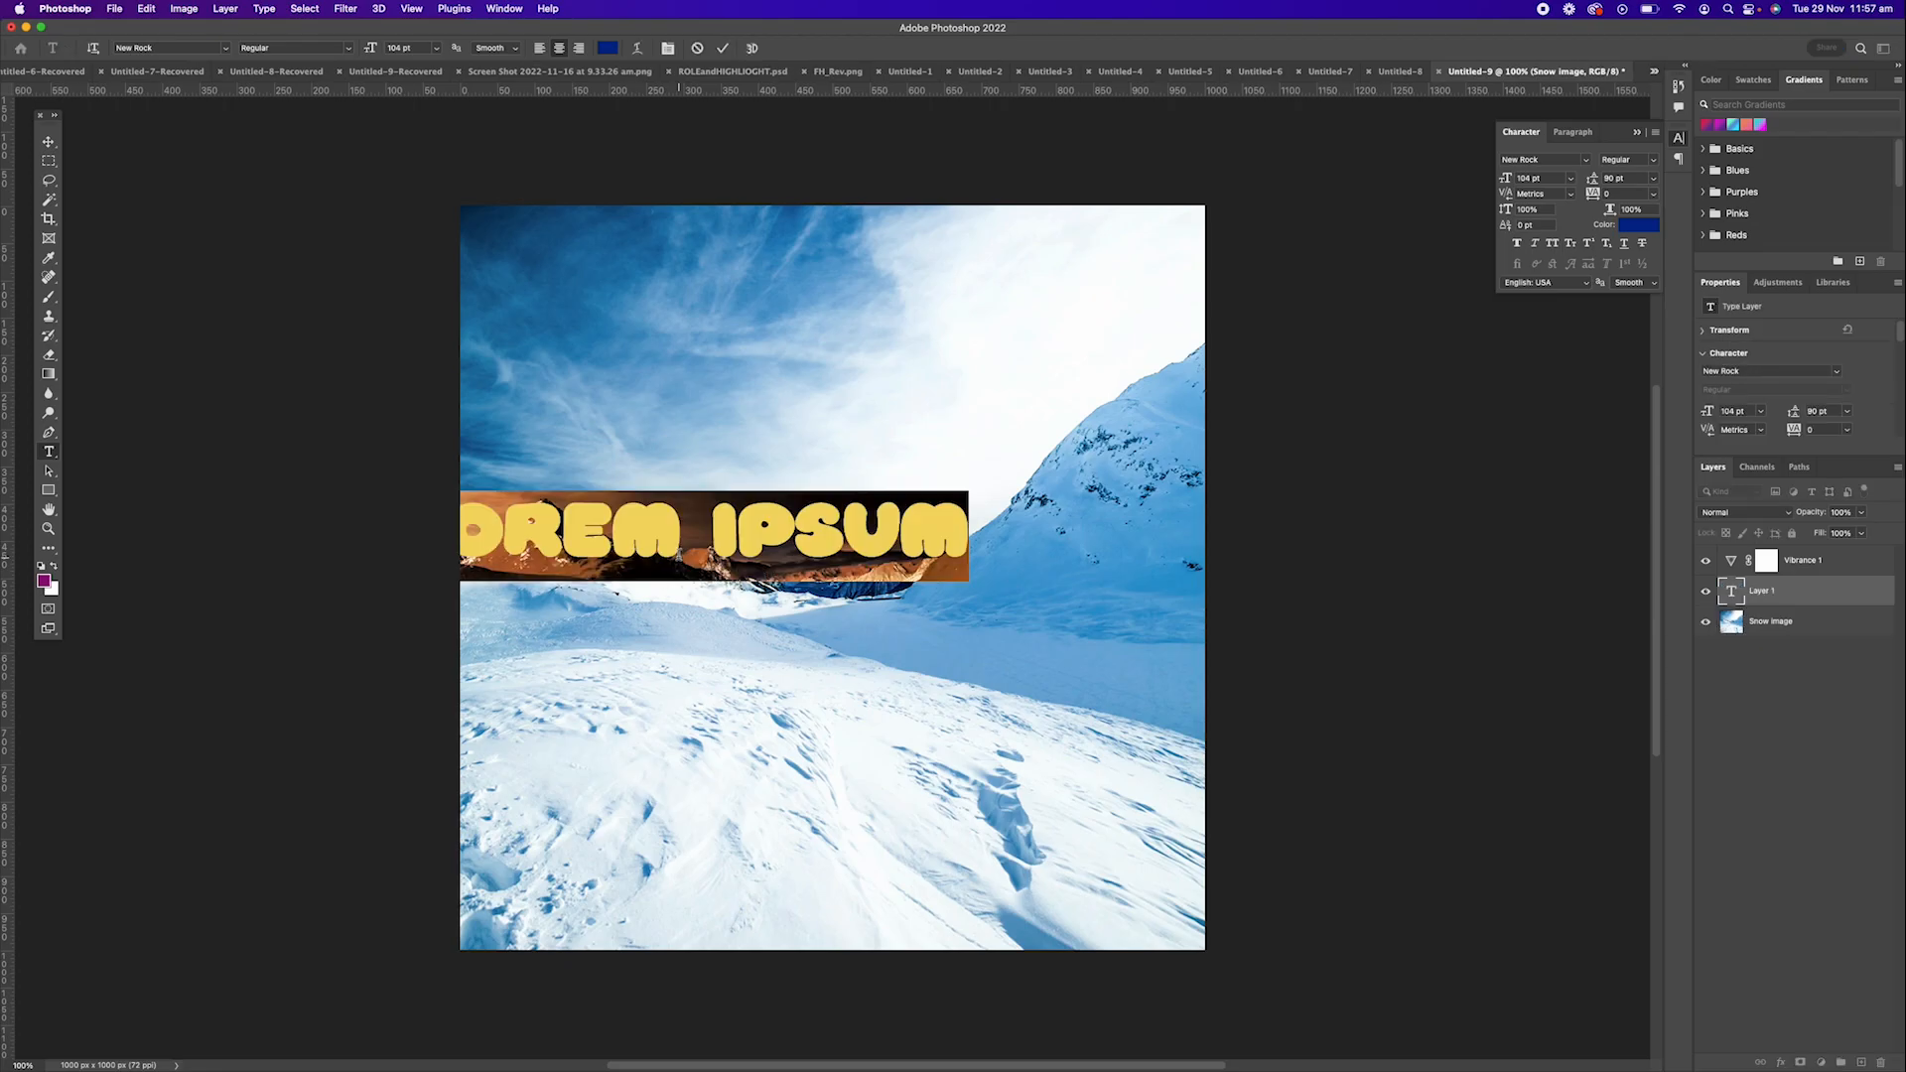
pyautogui.write('HELLO')
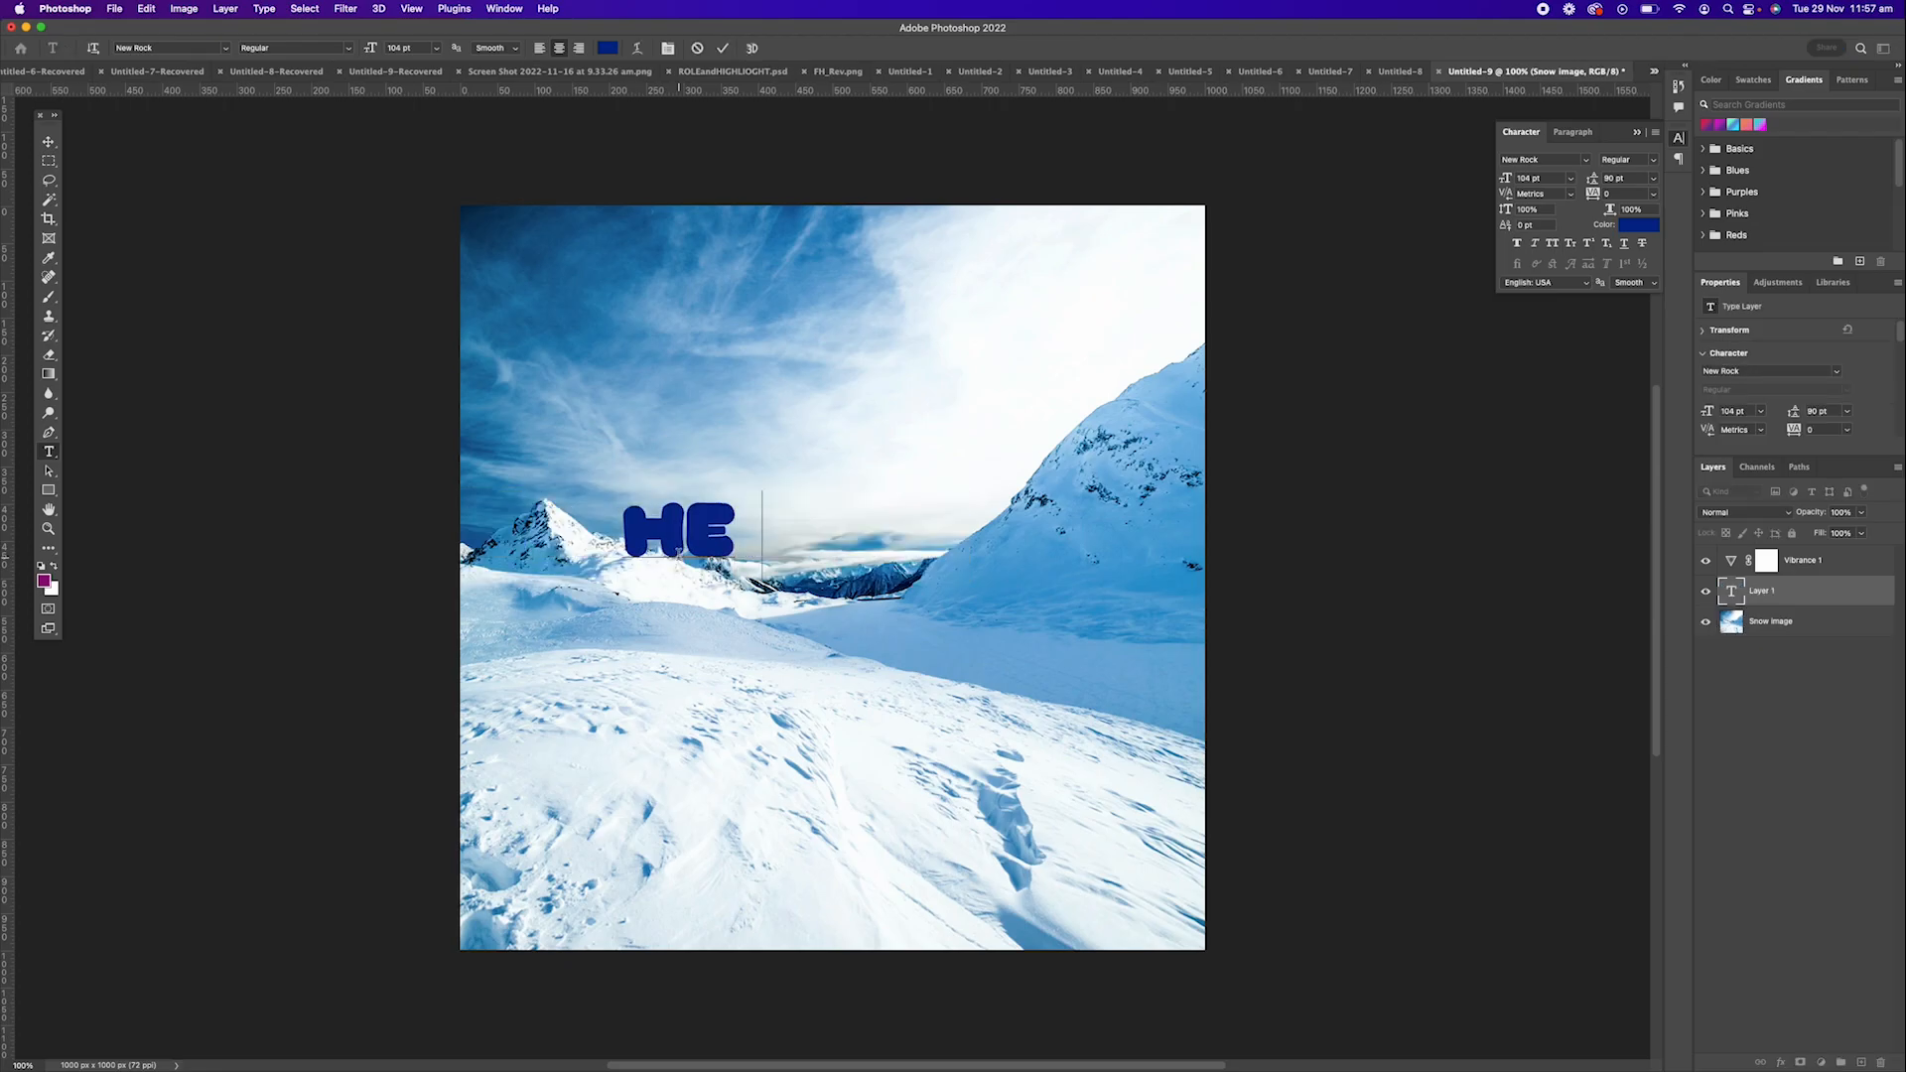
pyautogui.click(50, 145)
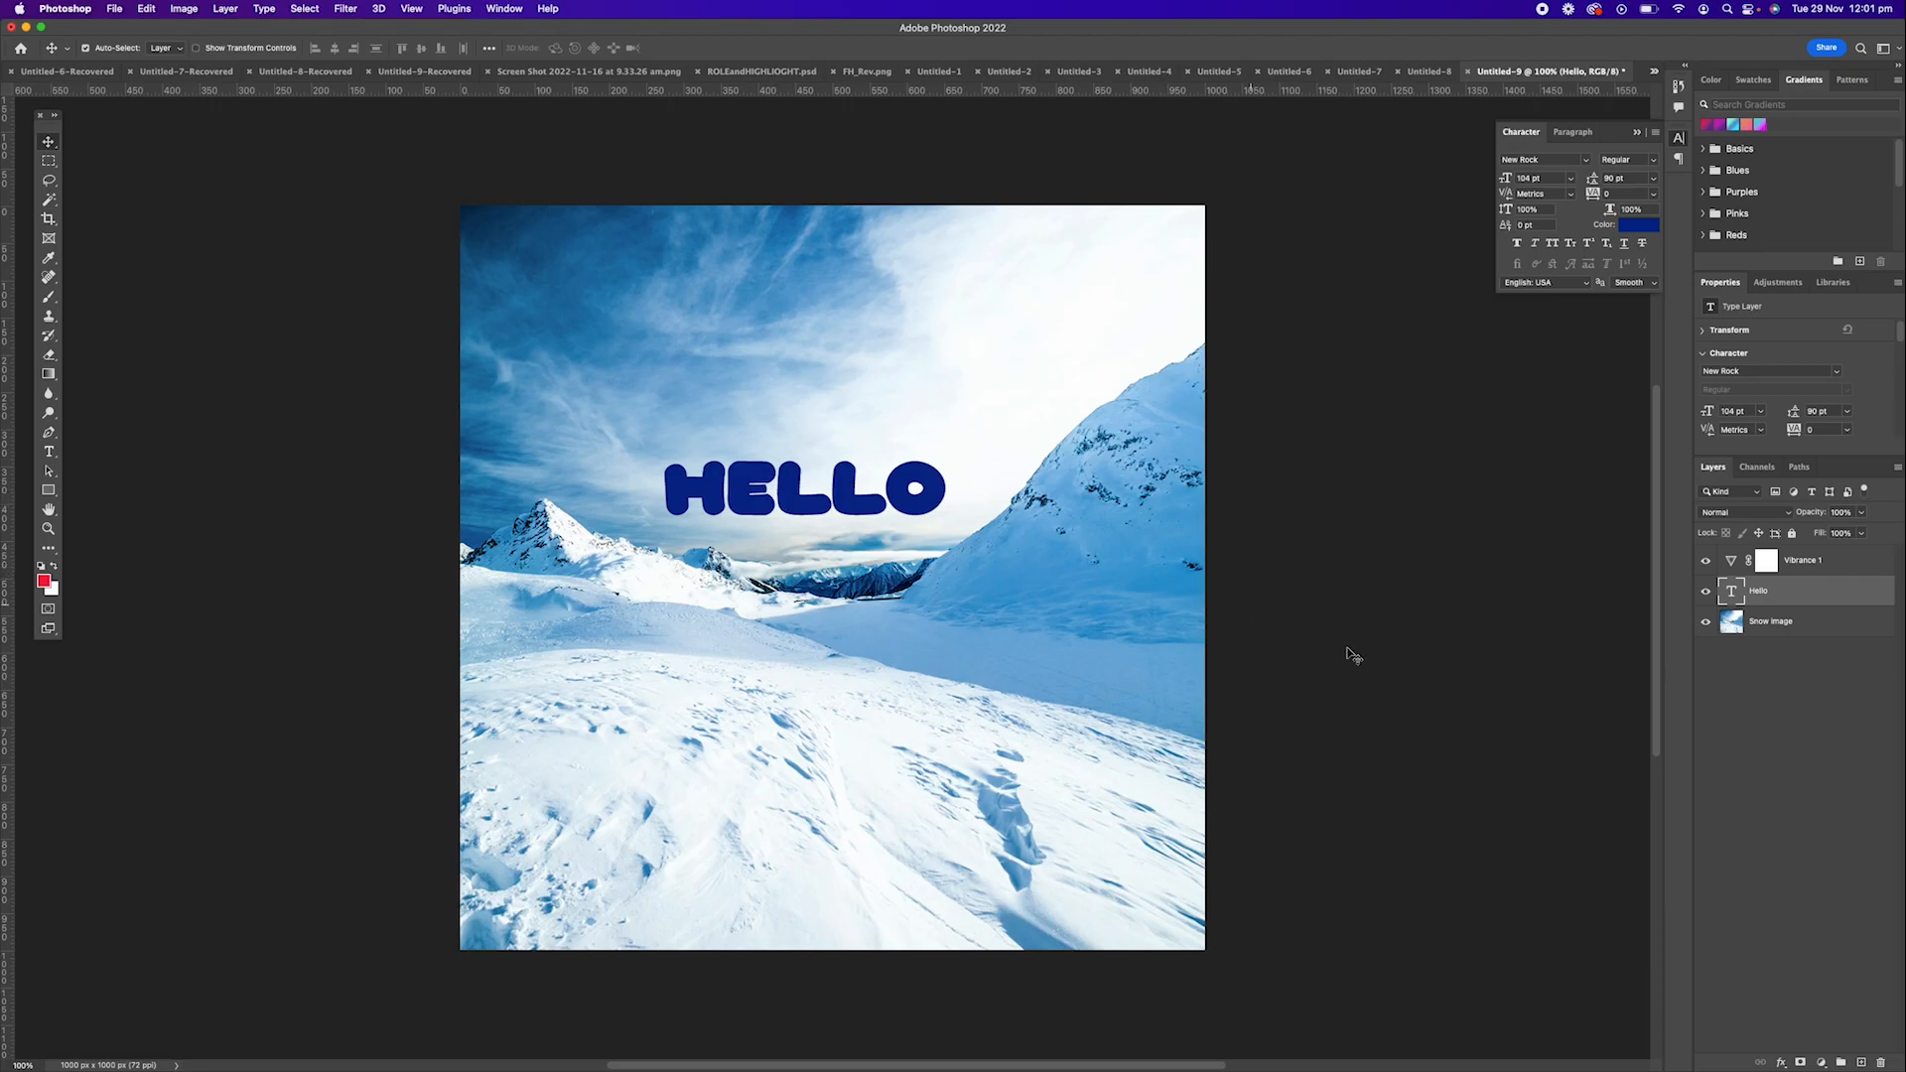
# Recolour the Hello text to a bright pink by shifting the foreground colour's hue.
pyautogui.click(1732, 591)
pyautogui.doubleClick(1732, 591)
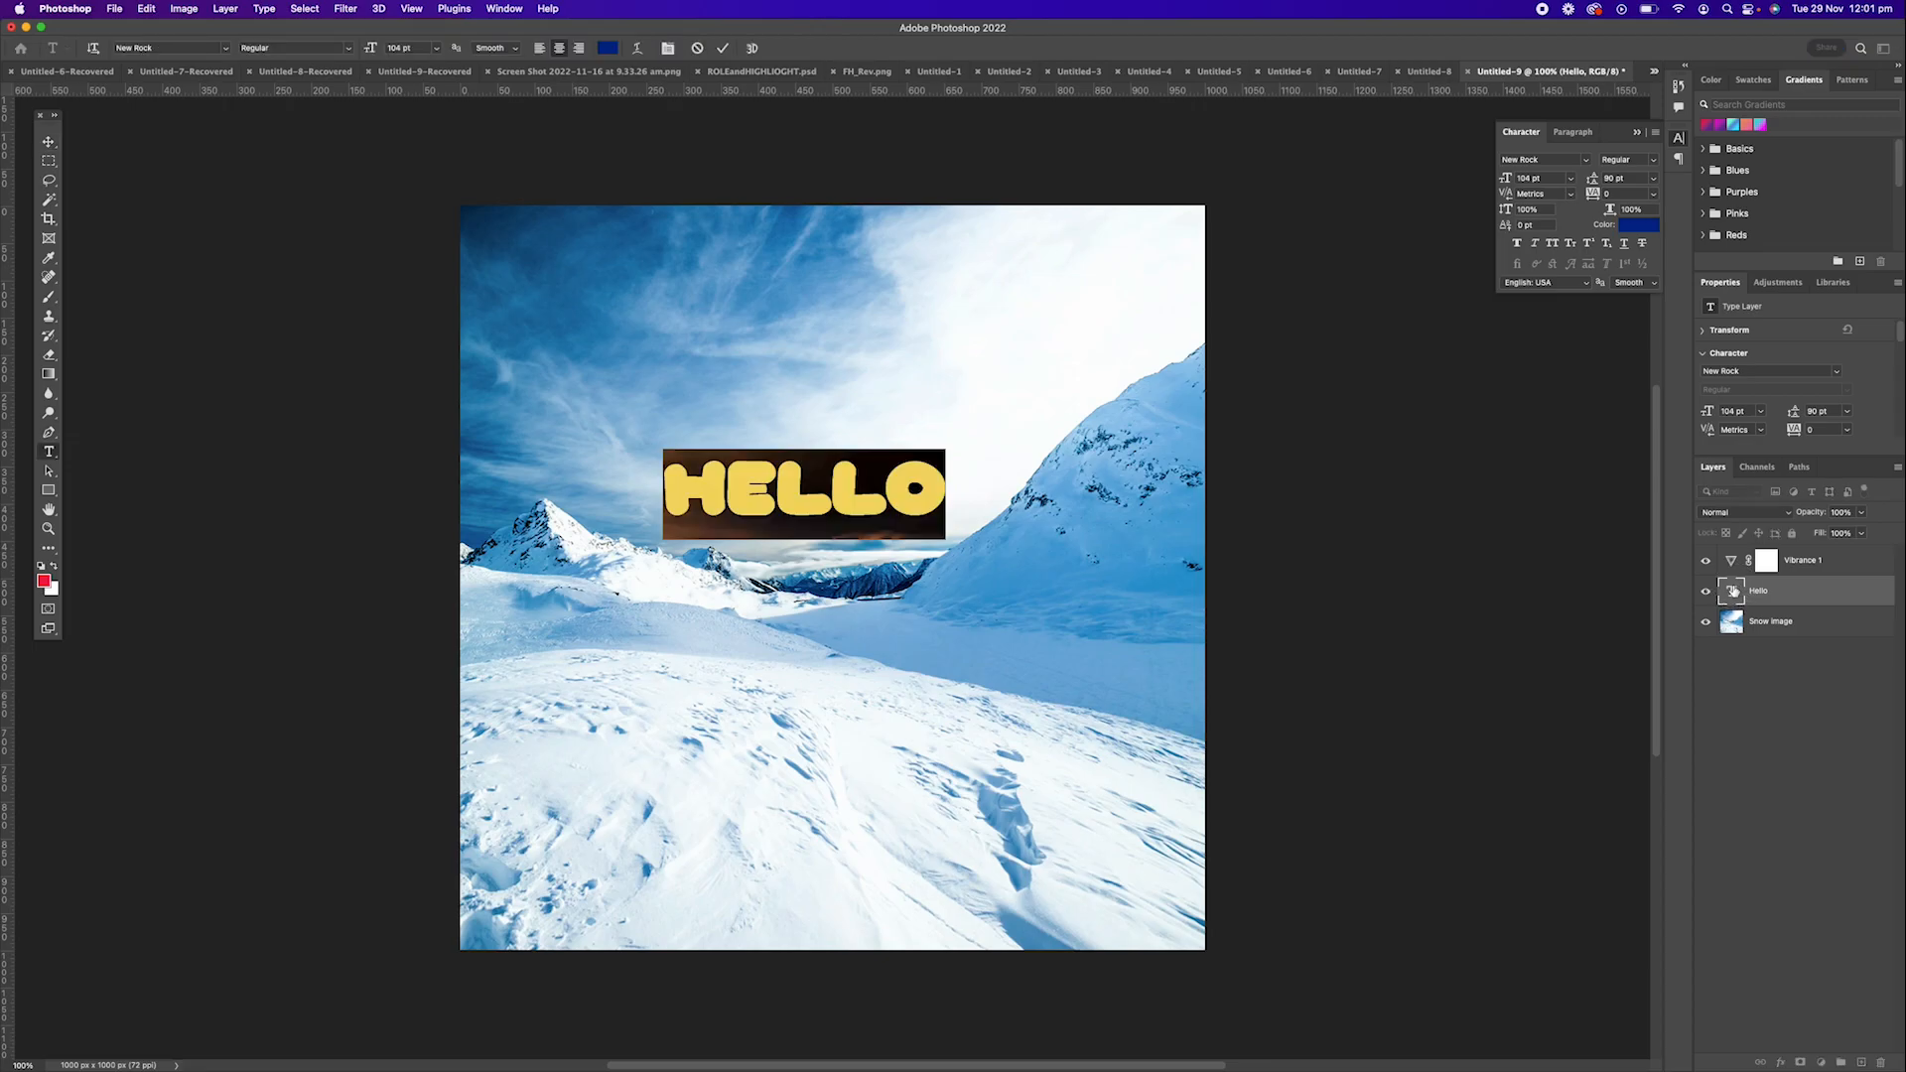
pyautogui.click(44, 581)
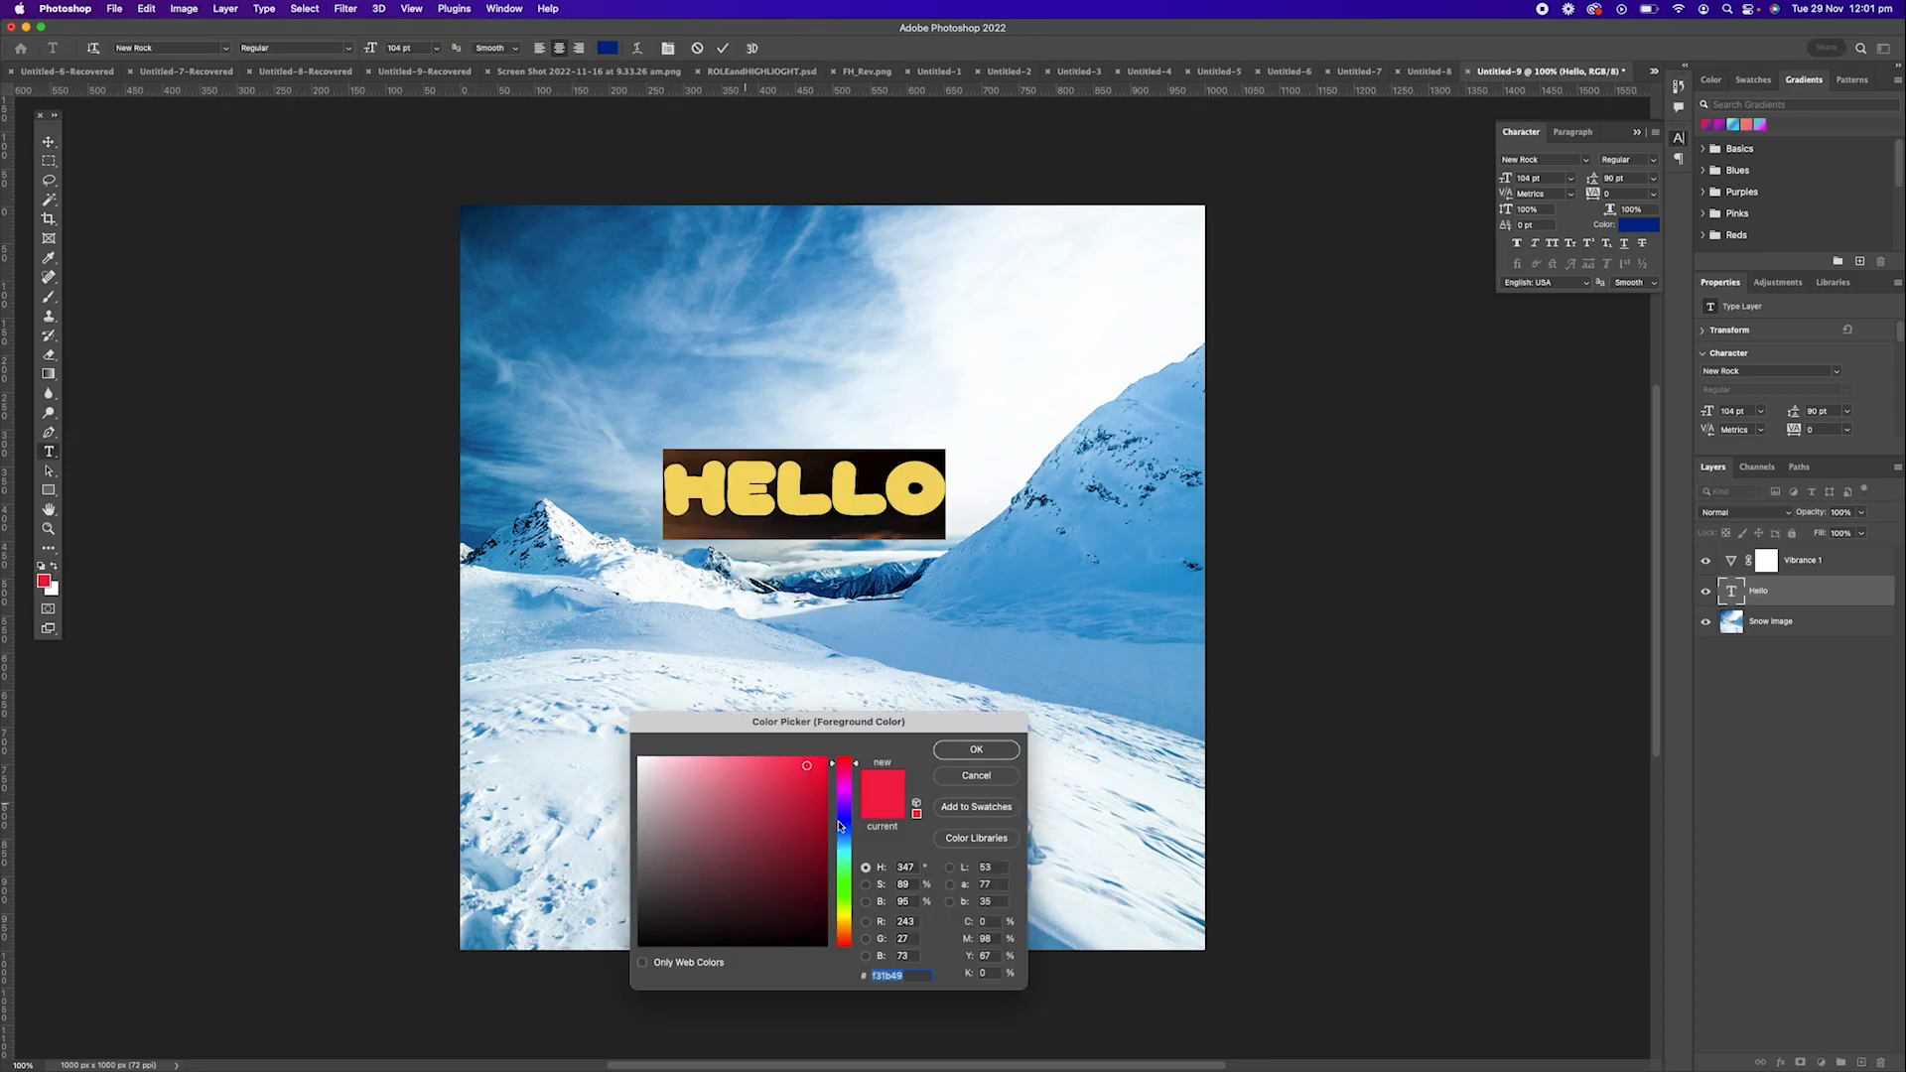
pyautogui.click(845, 774)
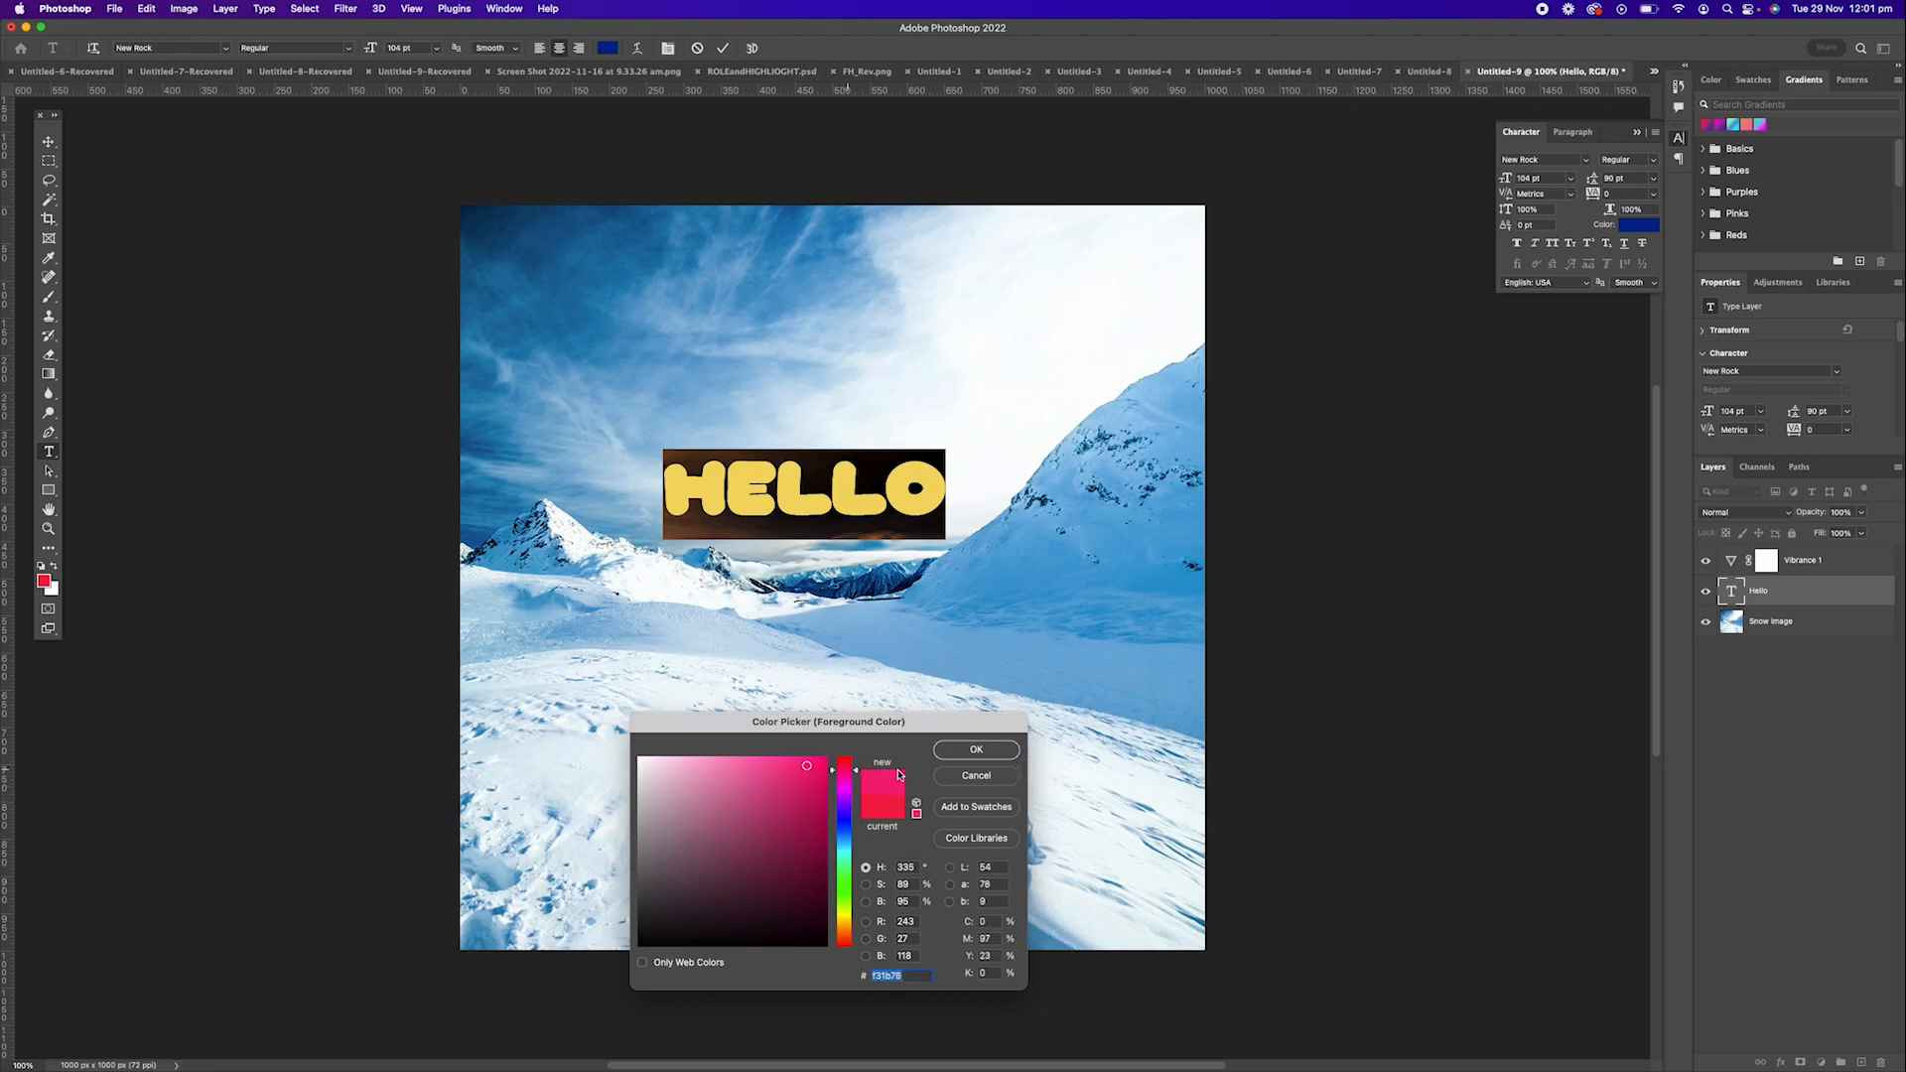
pyautogui.click(975, 750)
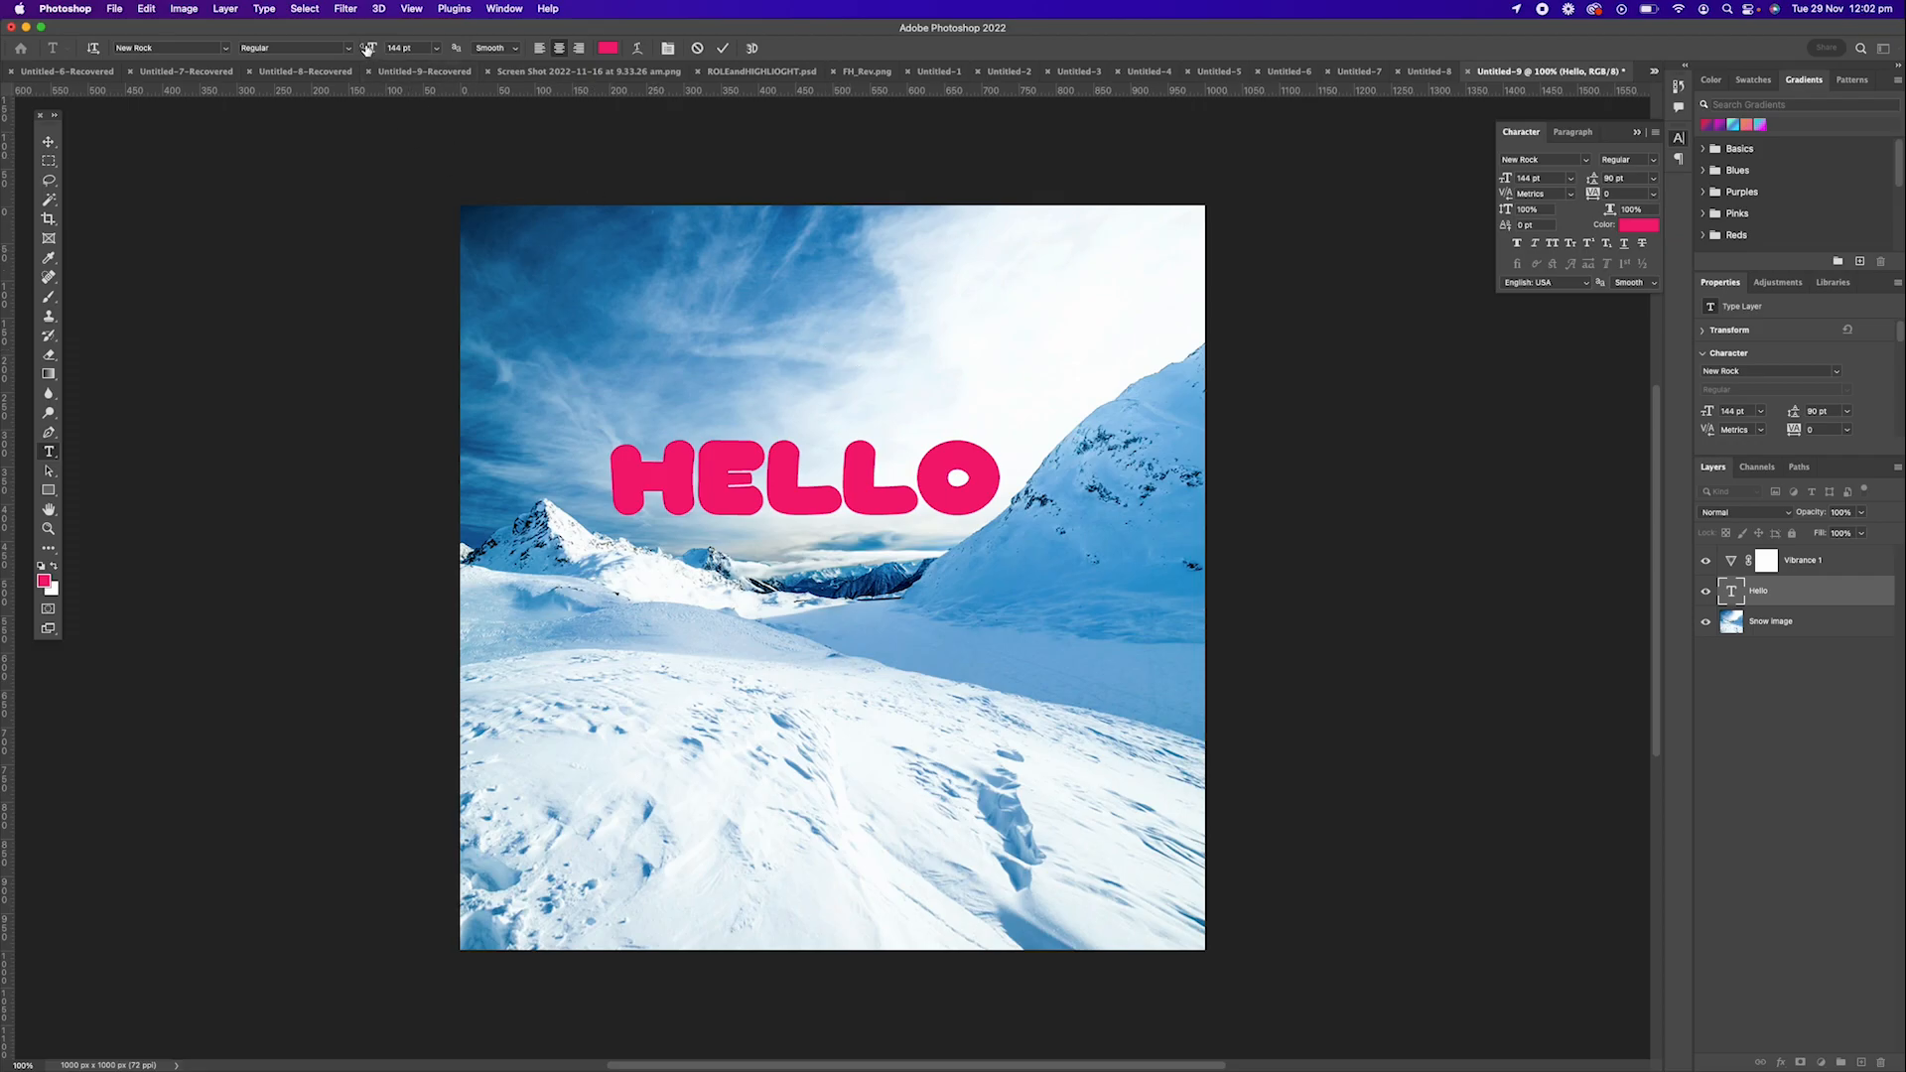
# Enlarge the Hello text to 165 pt and set its font to Sahar Heavy.
pyautogui.click(369, 49)
pyautogui.moveTo(369, 50)
pyautogui.mouseDown()
pyautogui.moveTo(354, 48)
pyautogui.moveTo(385, 52)
pyautogui.mouseUp()
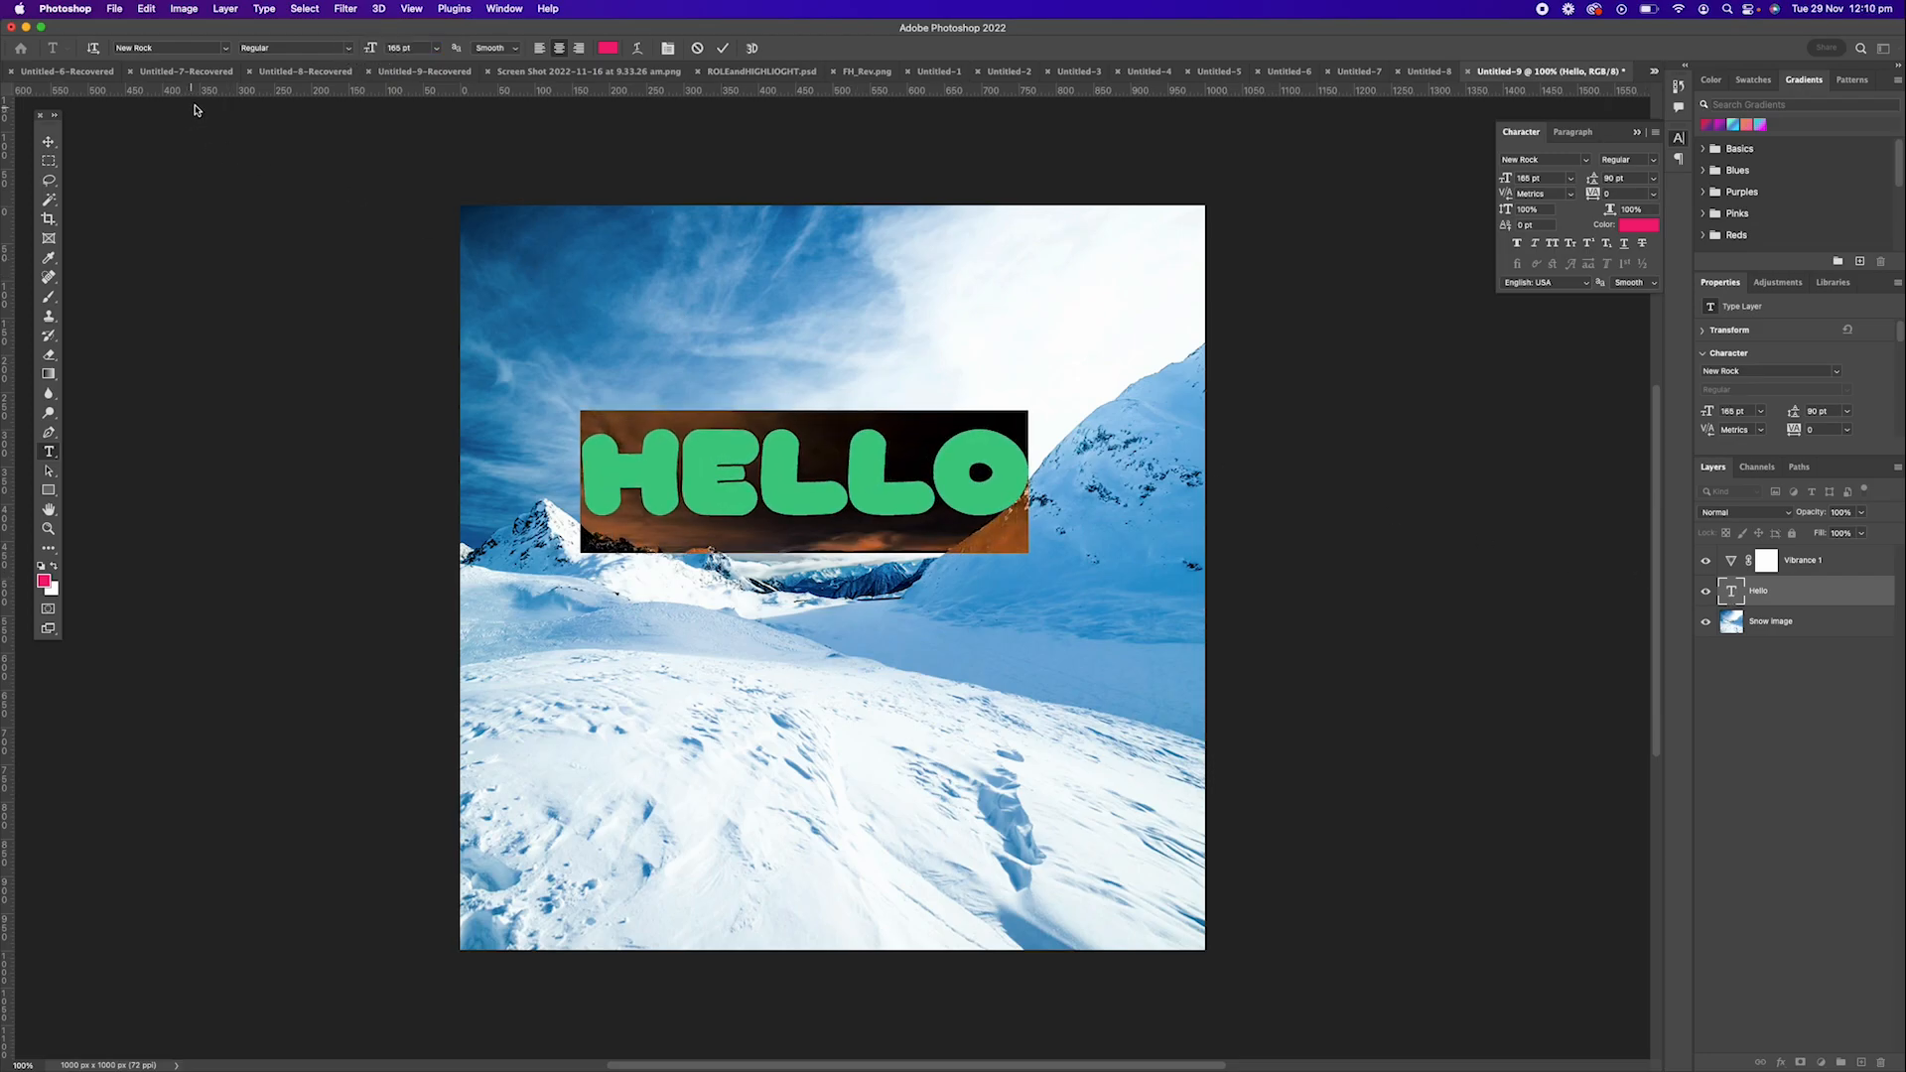
pyautogui.click(224, 48)
pyautogui.click(212, 87)
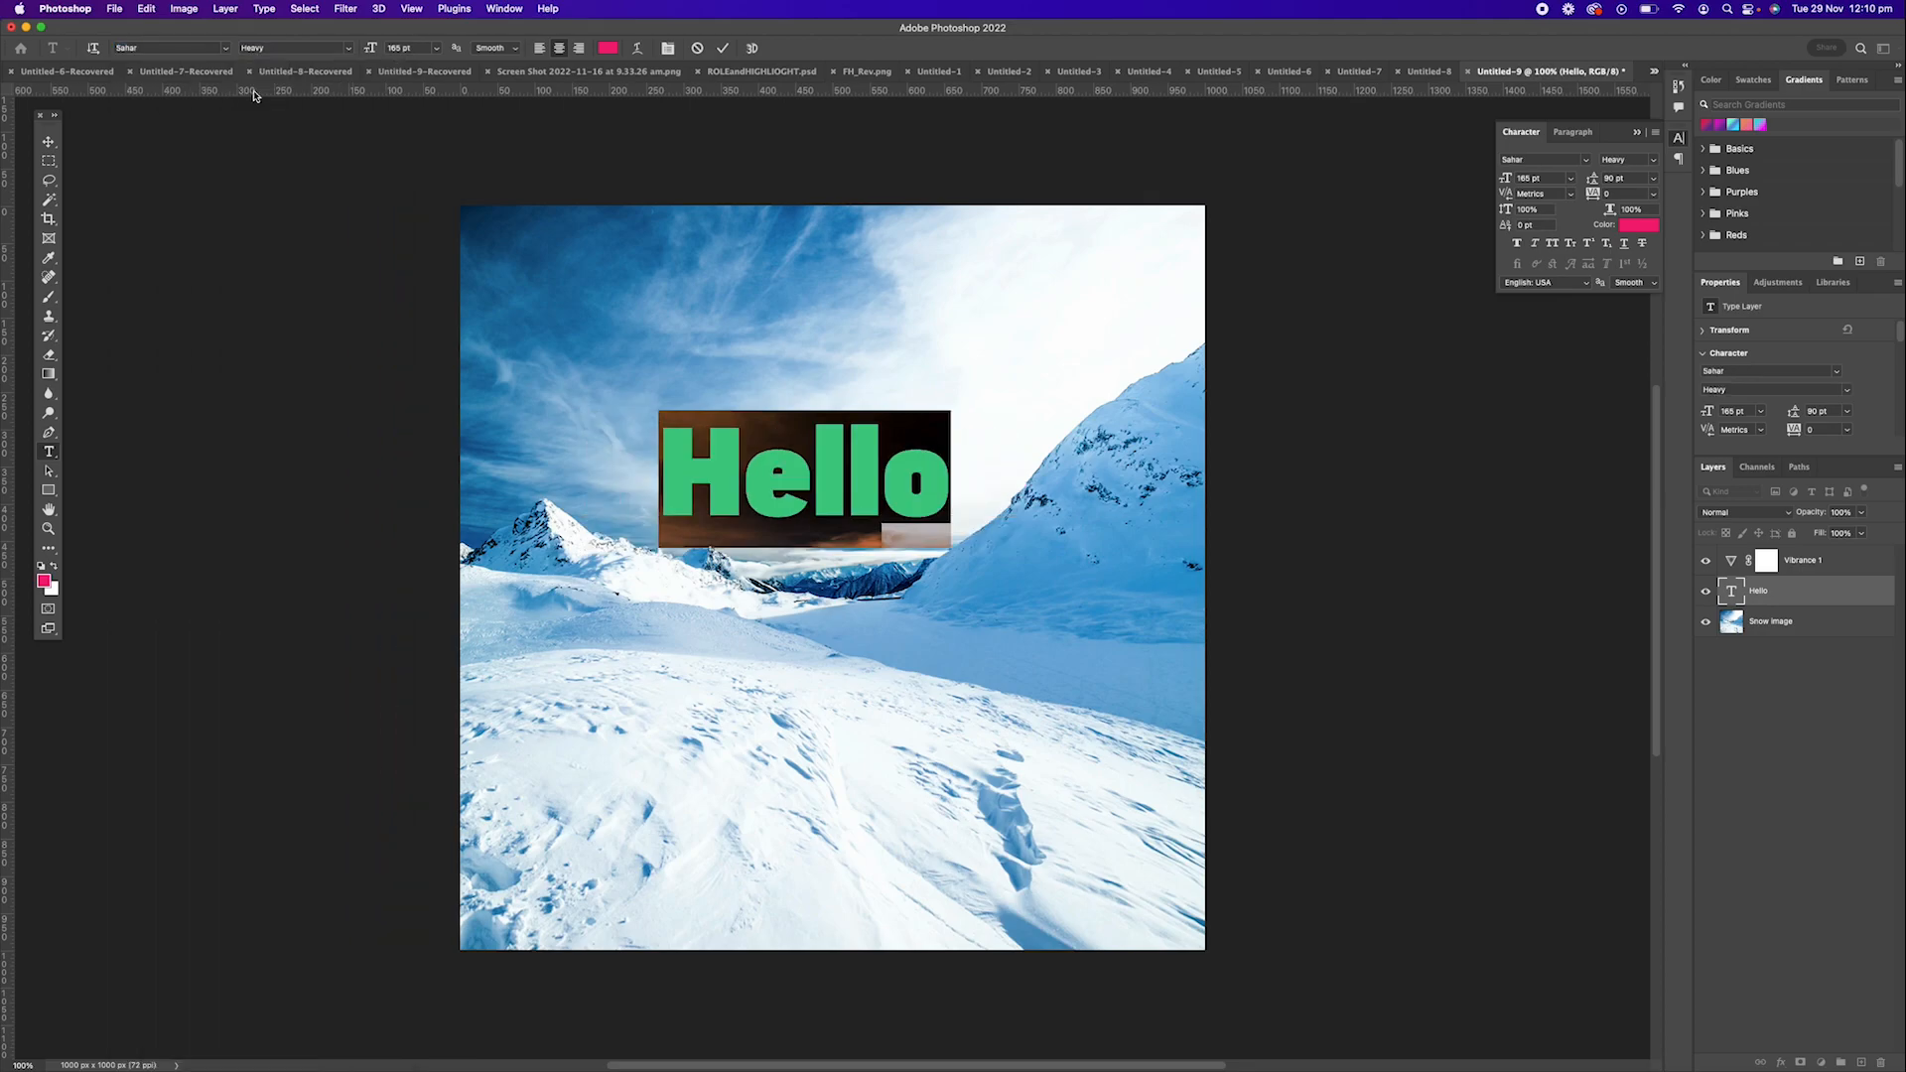
pyautogui.click(348, 49)
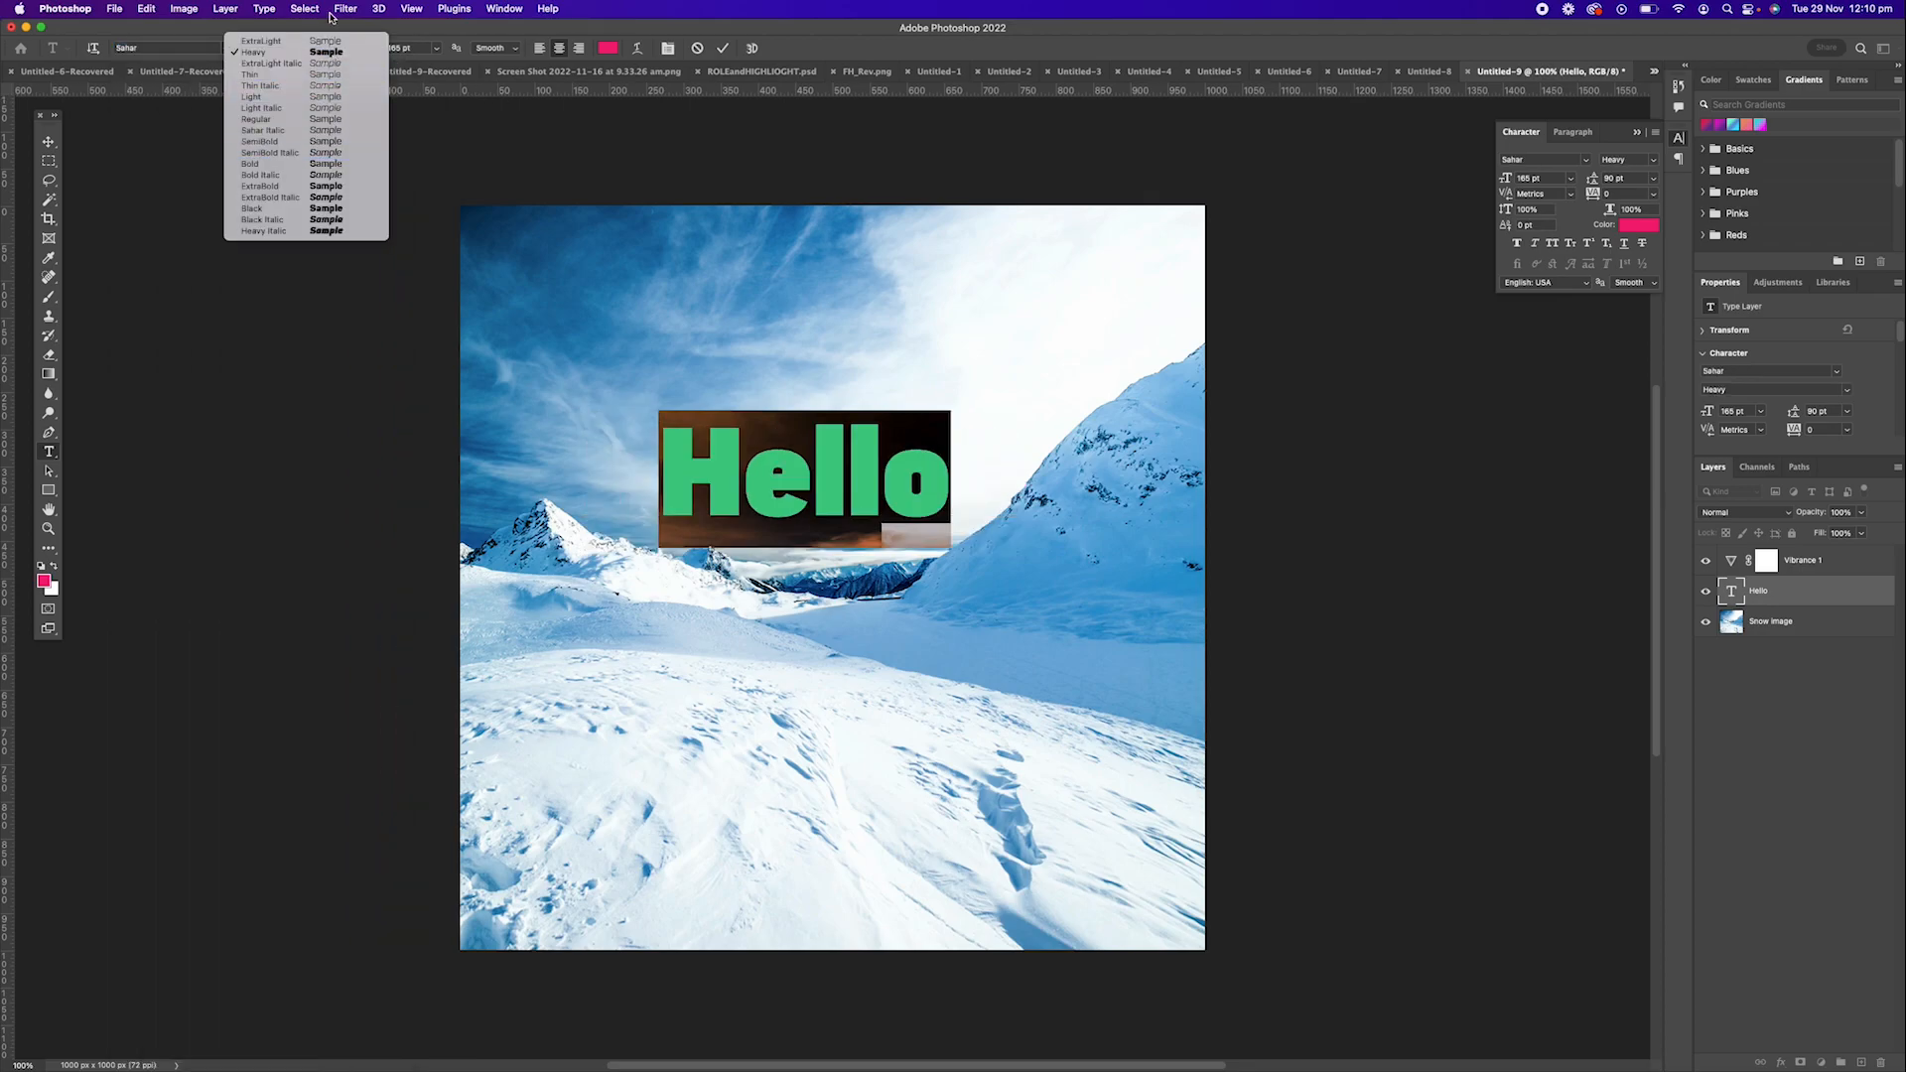
pyautogui.click(332, 18)
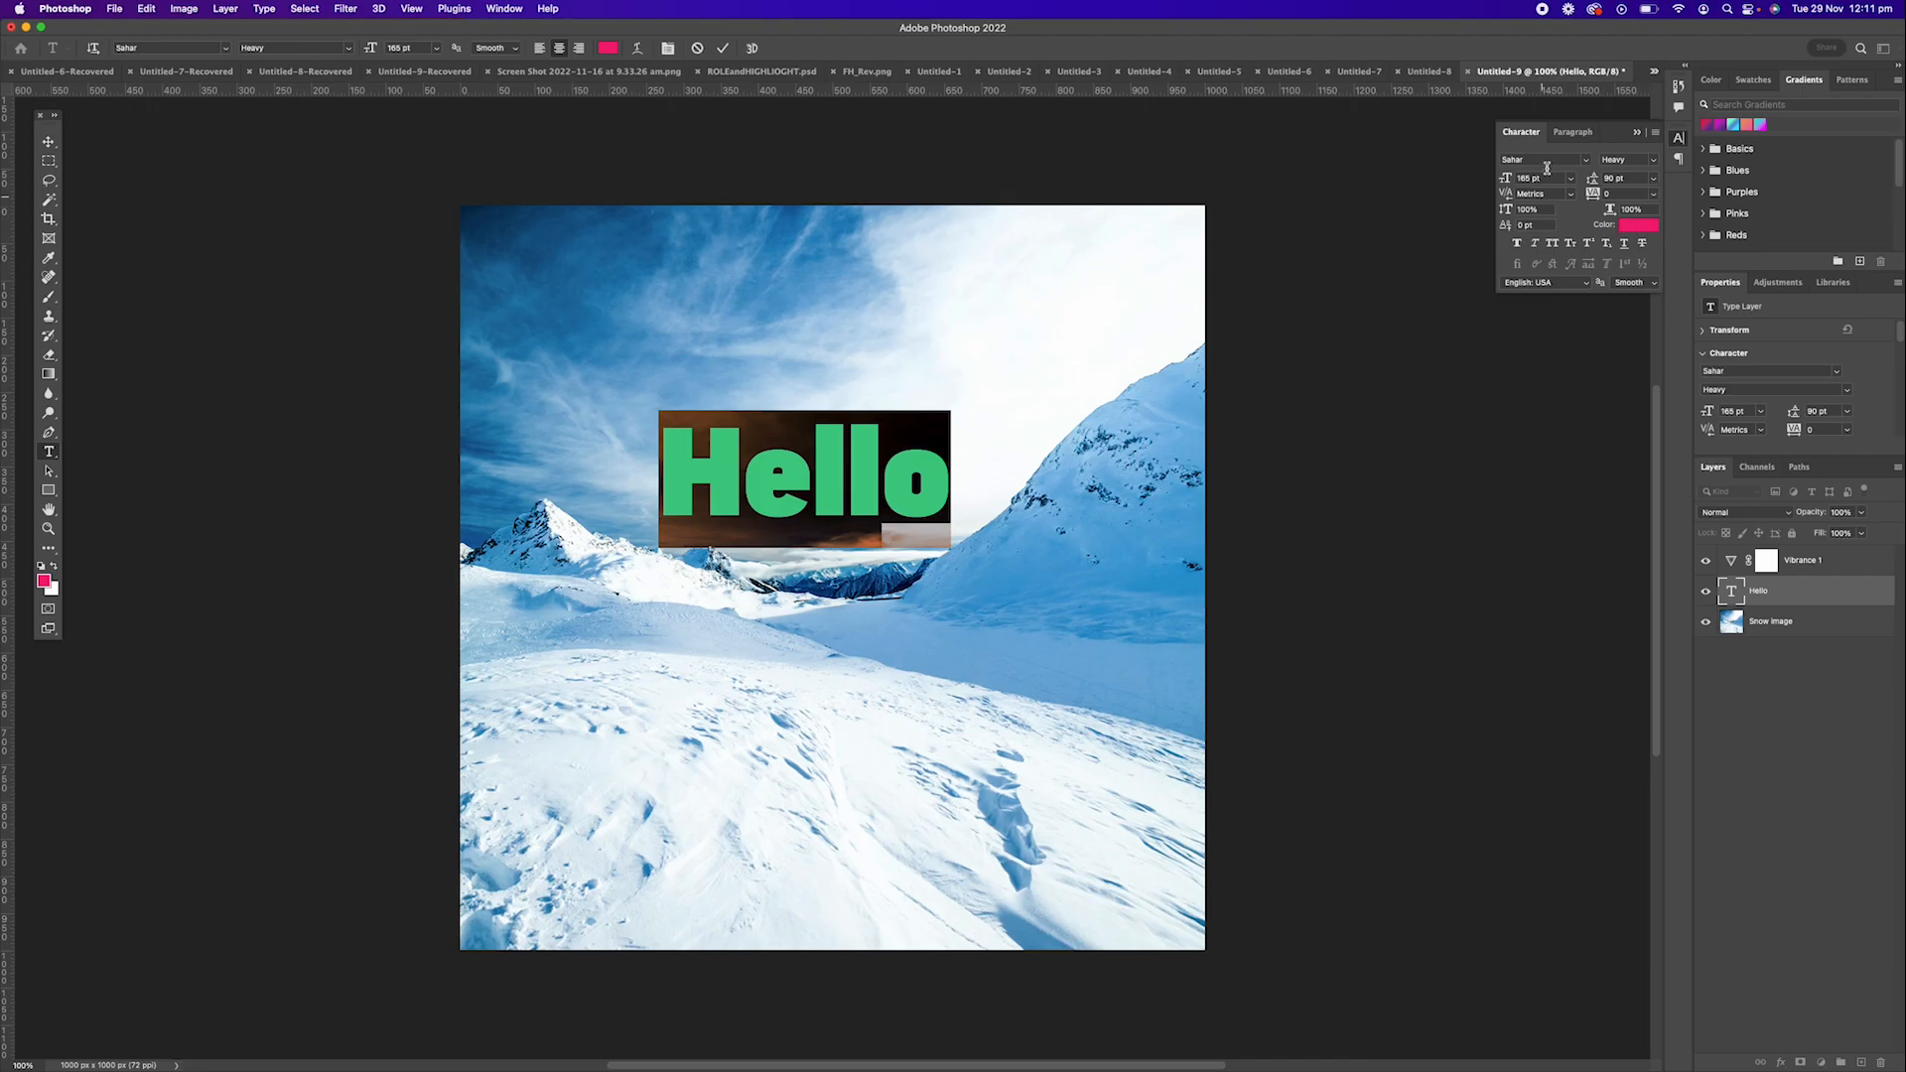
pyautogui.press('Escape')
pyautogui.press('v')
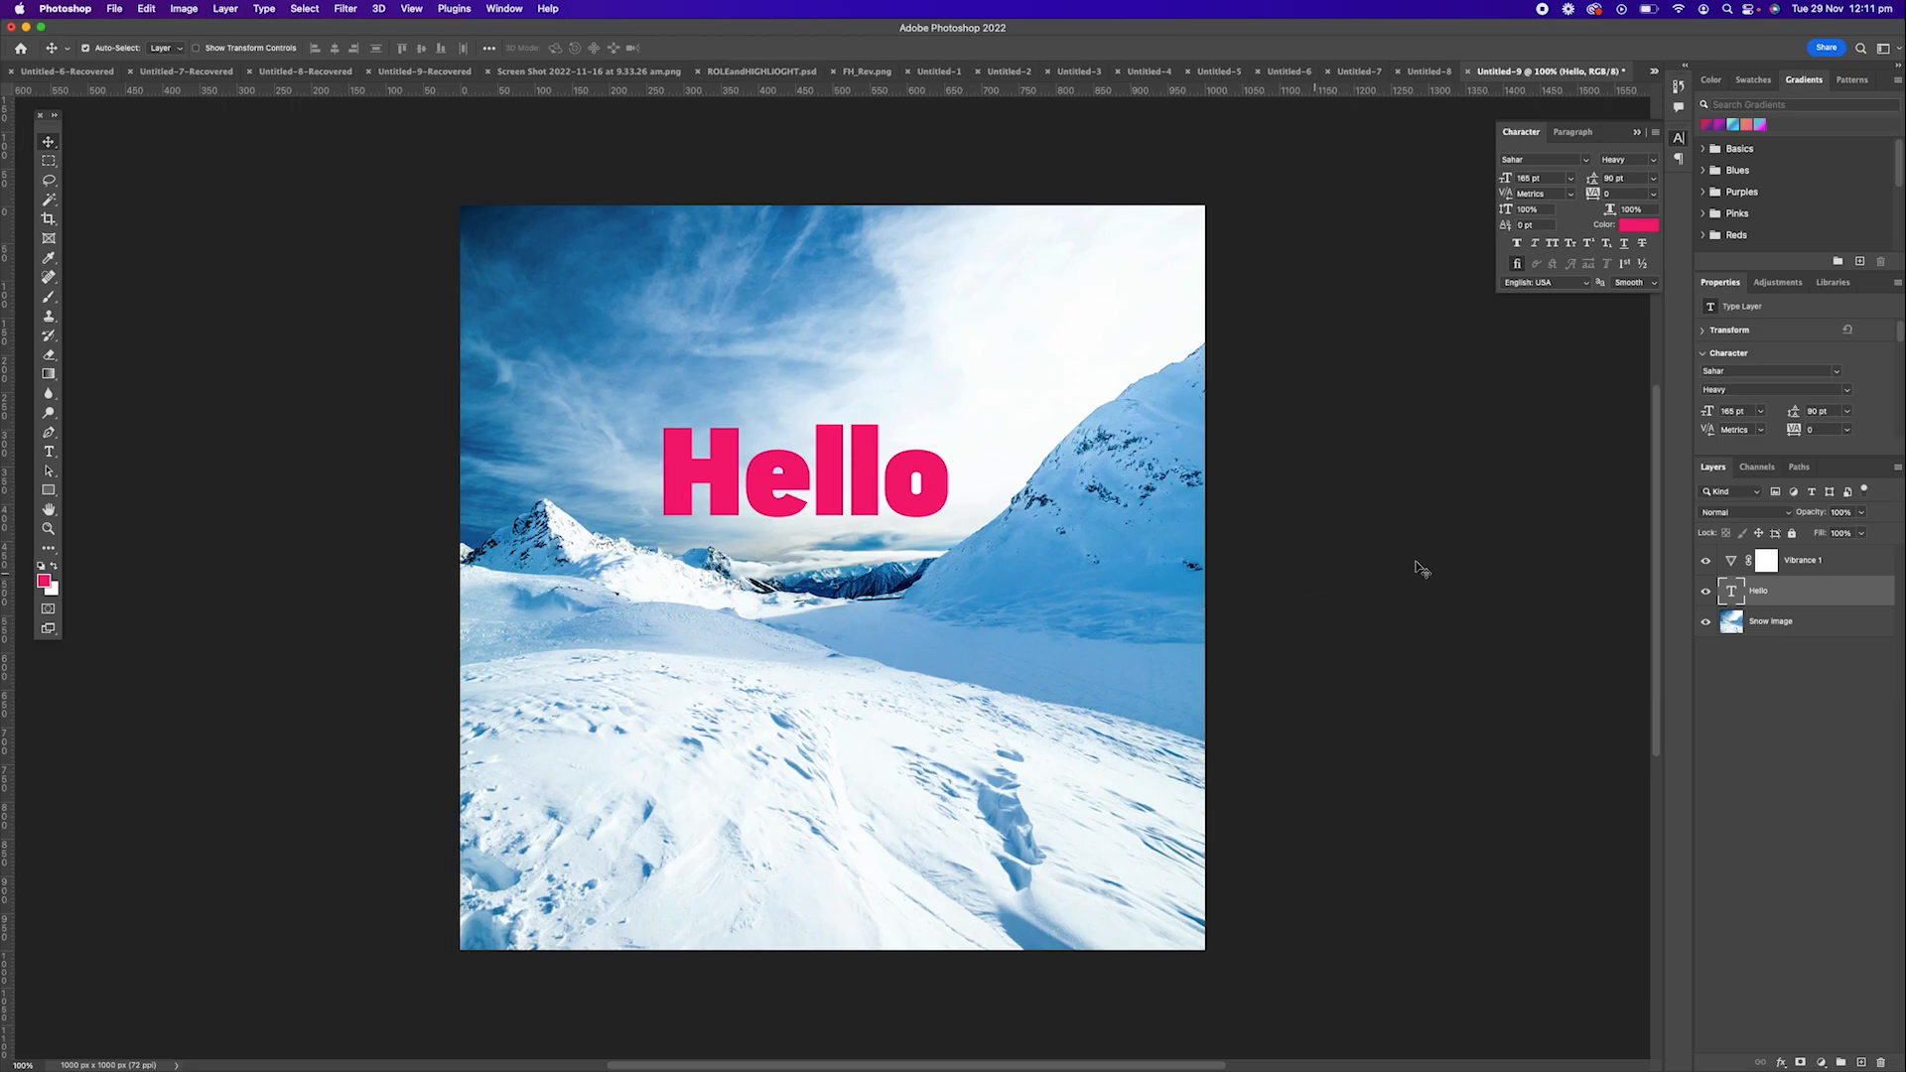
# Rasterize the Hello type layer and add a layer mask to it.
pyautogui.rightClick(1749, 591)
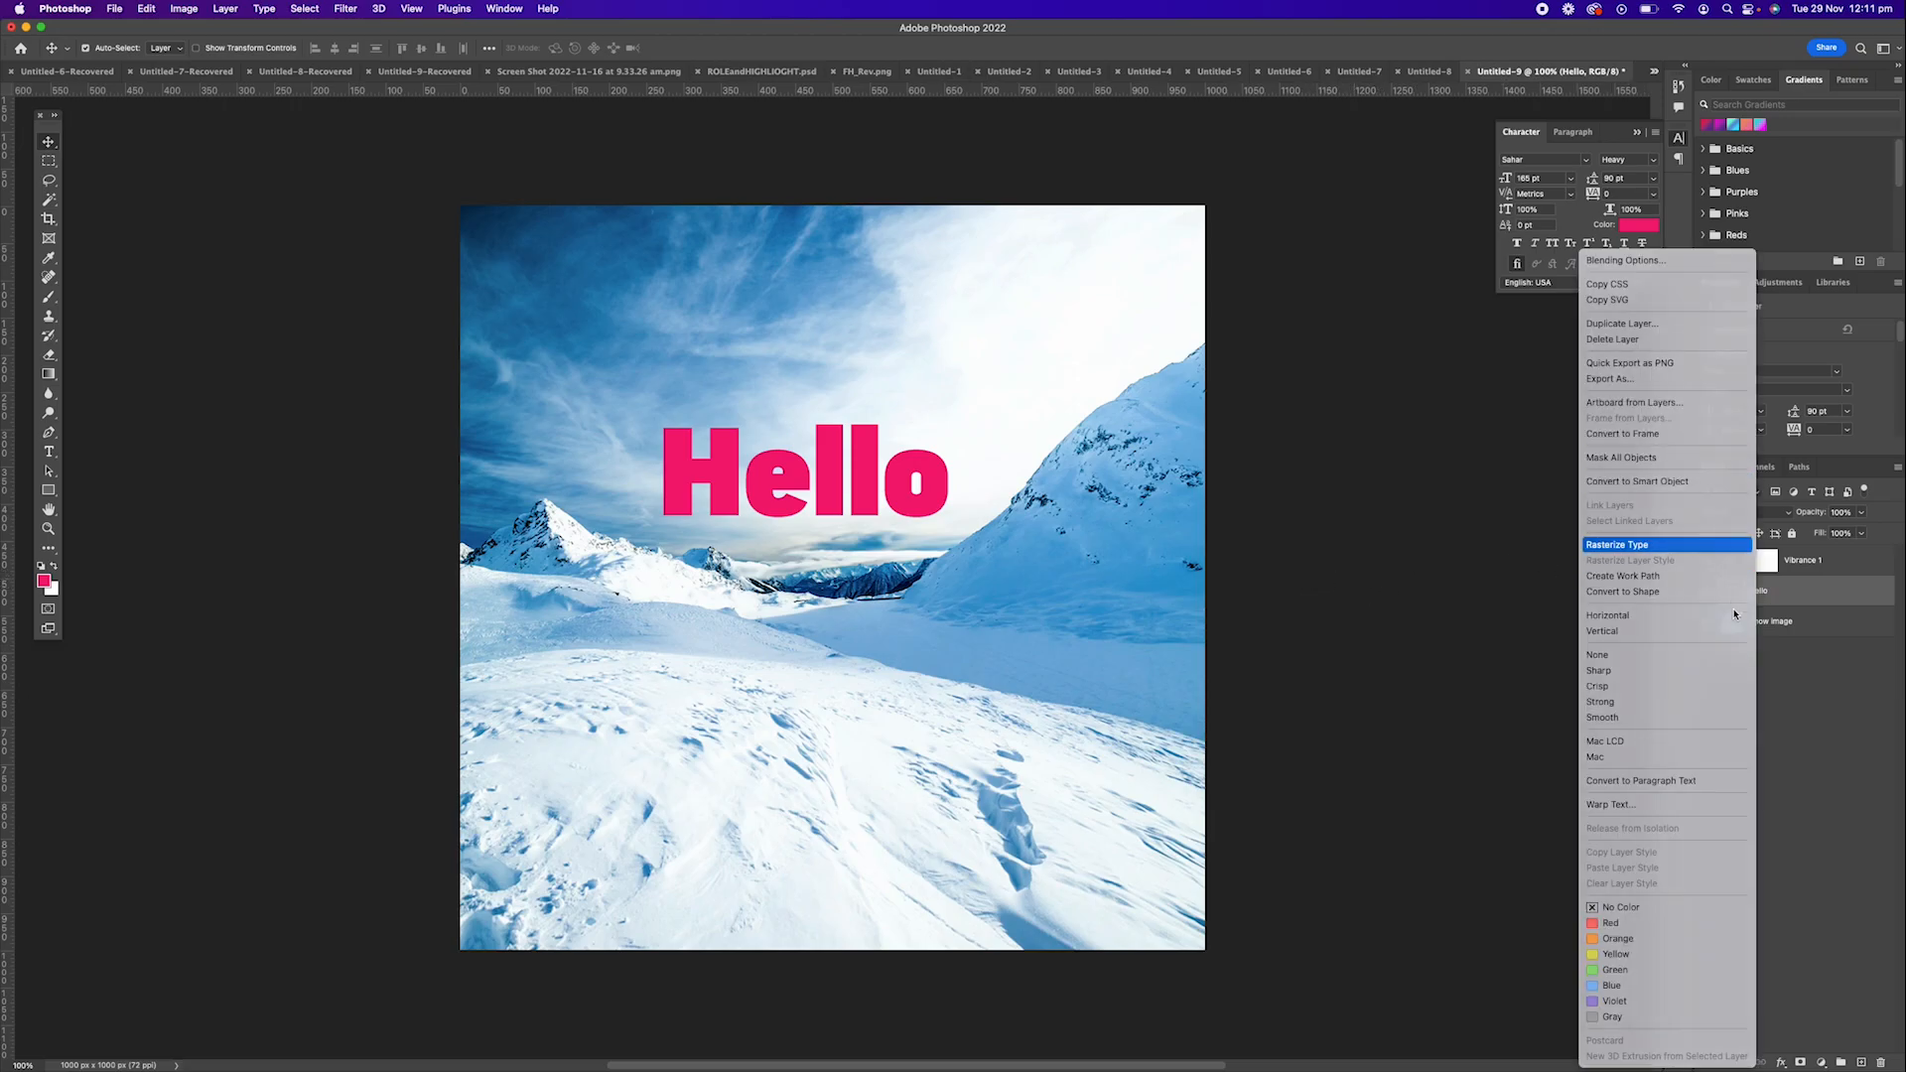
pyautogui.click(1667, 545)
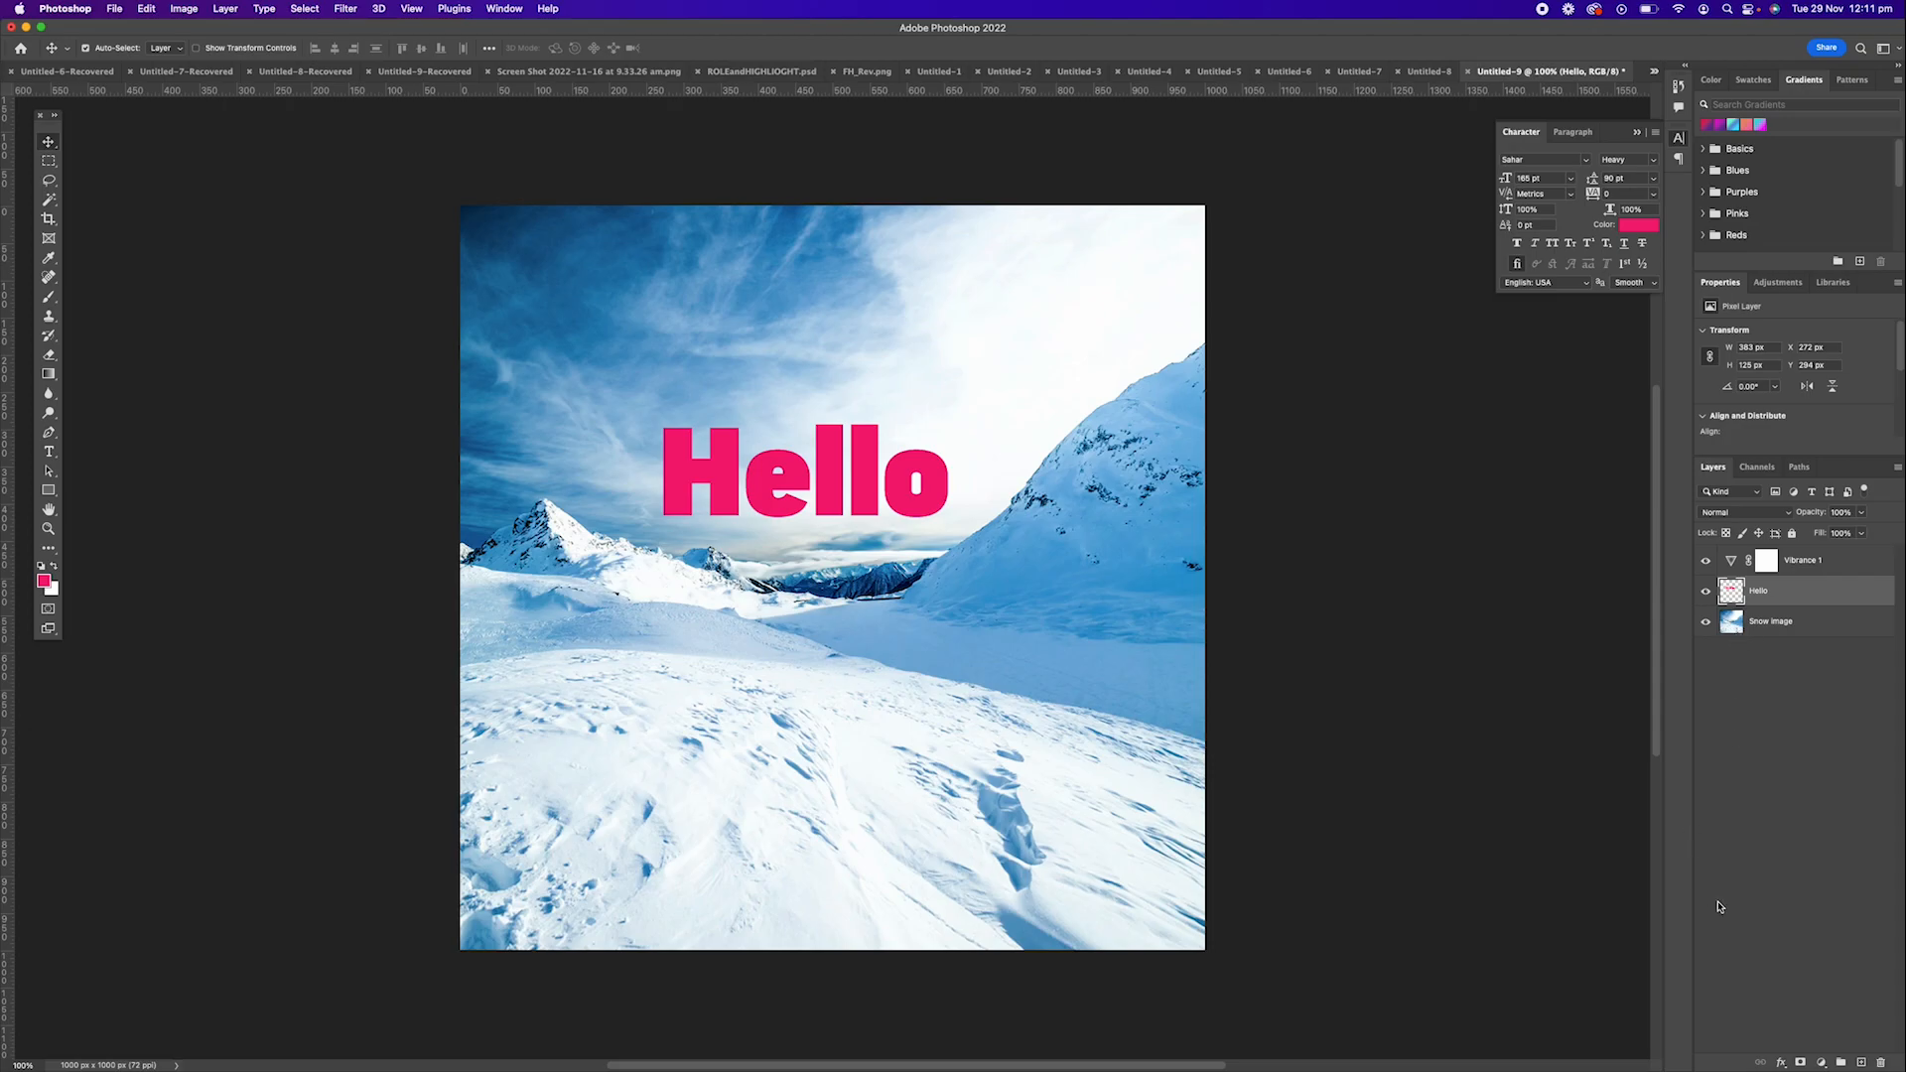
pyautogui.click(1801, 1062)
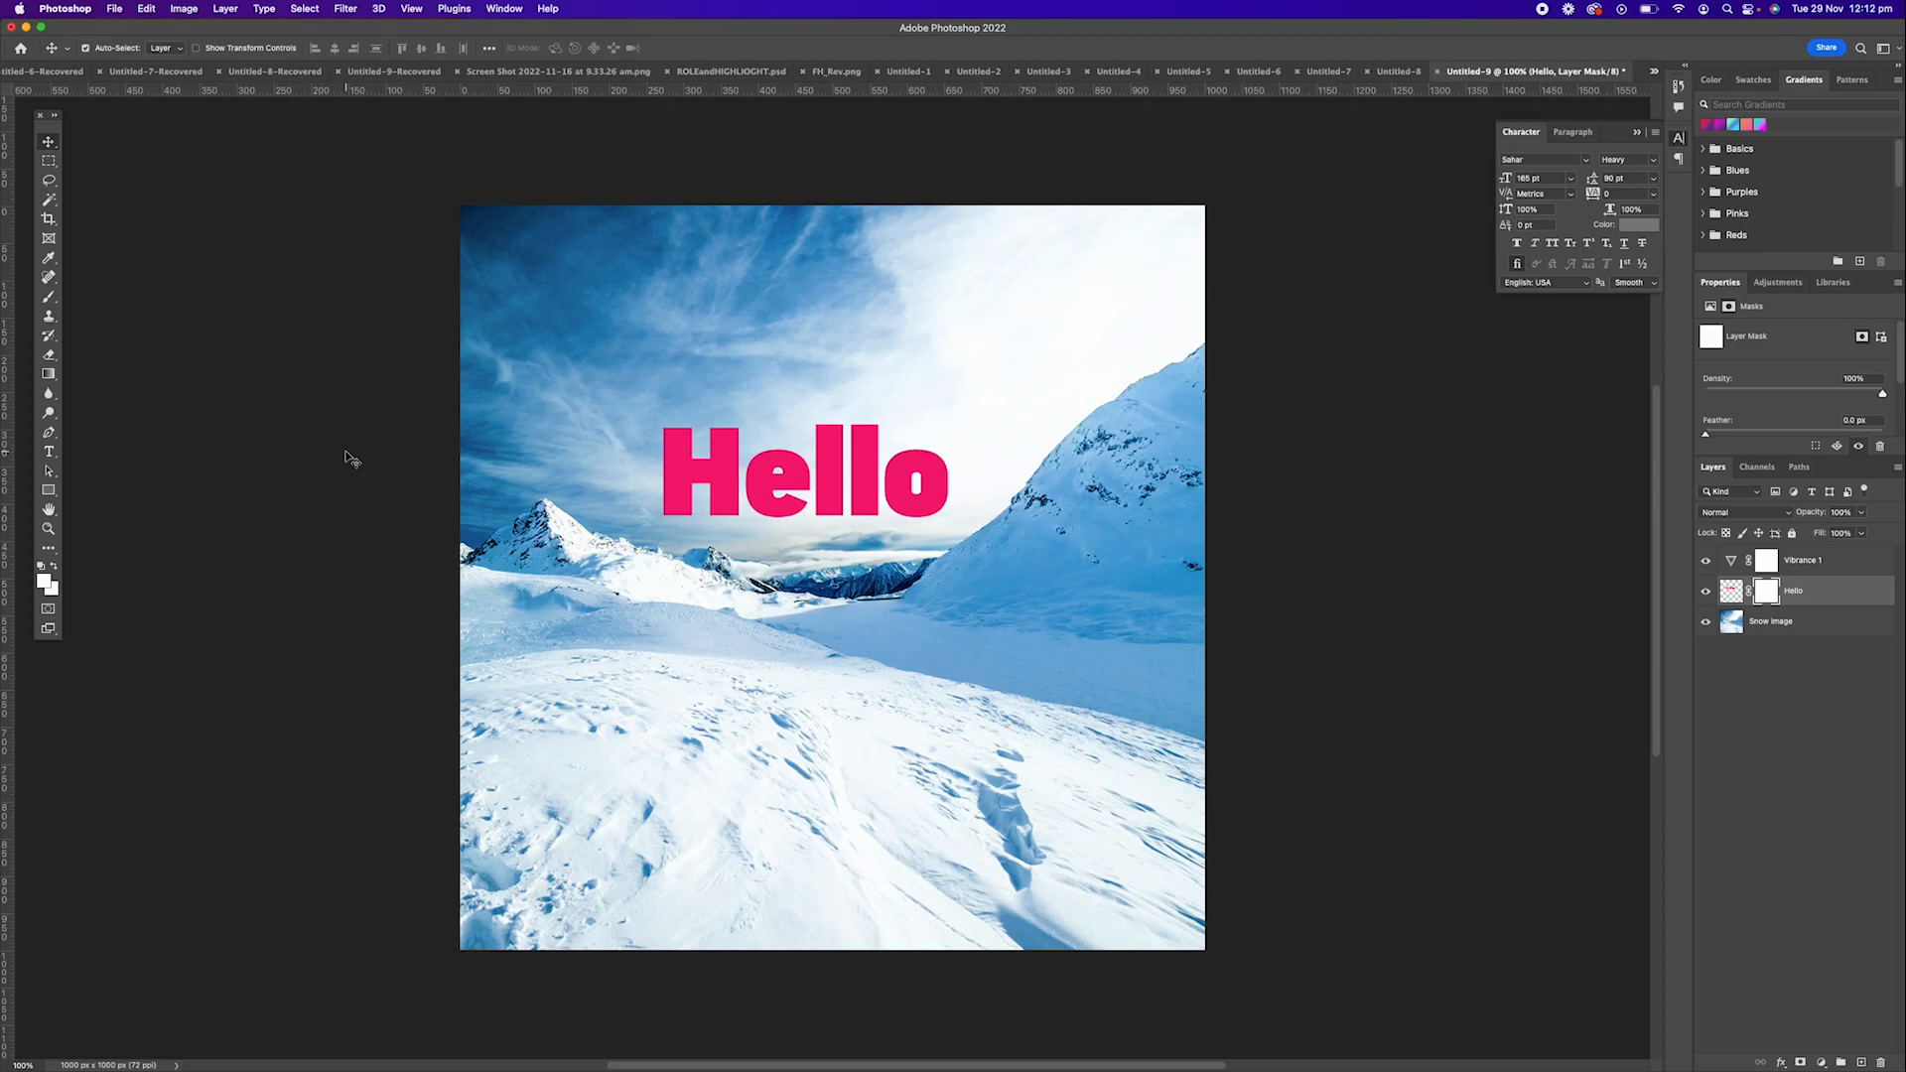
# Pick the Brush tool and enlarge its tip for painting on the Hello layer mask.
pyautogui.press('b')
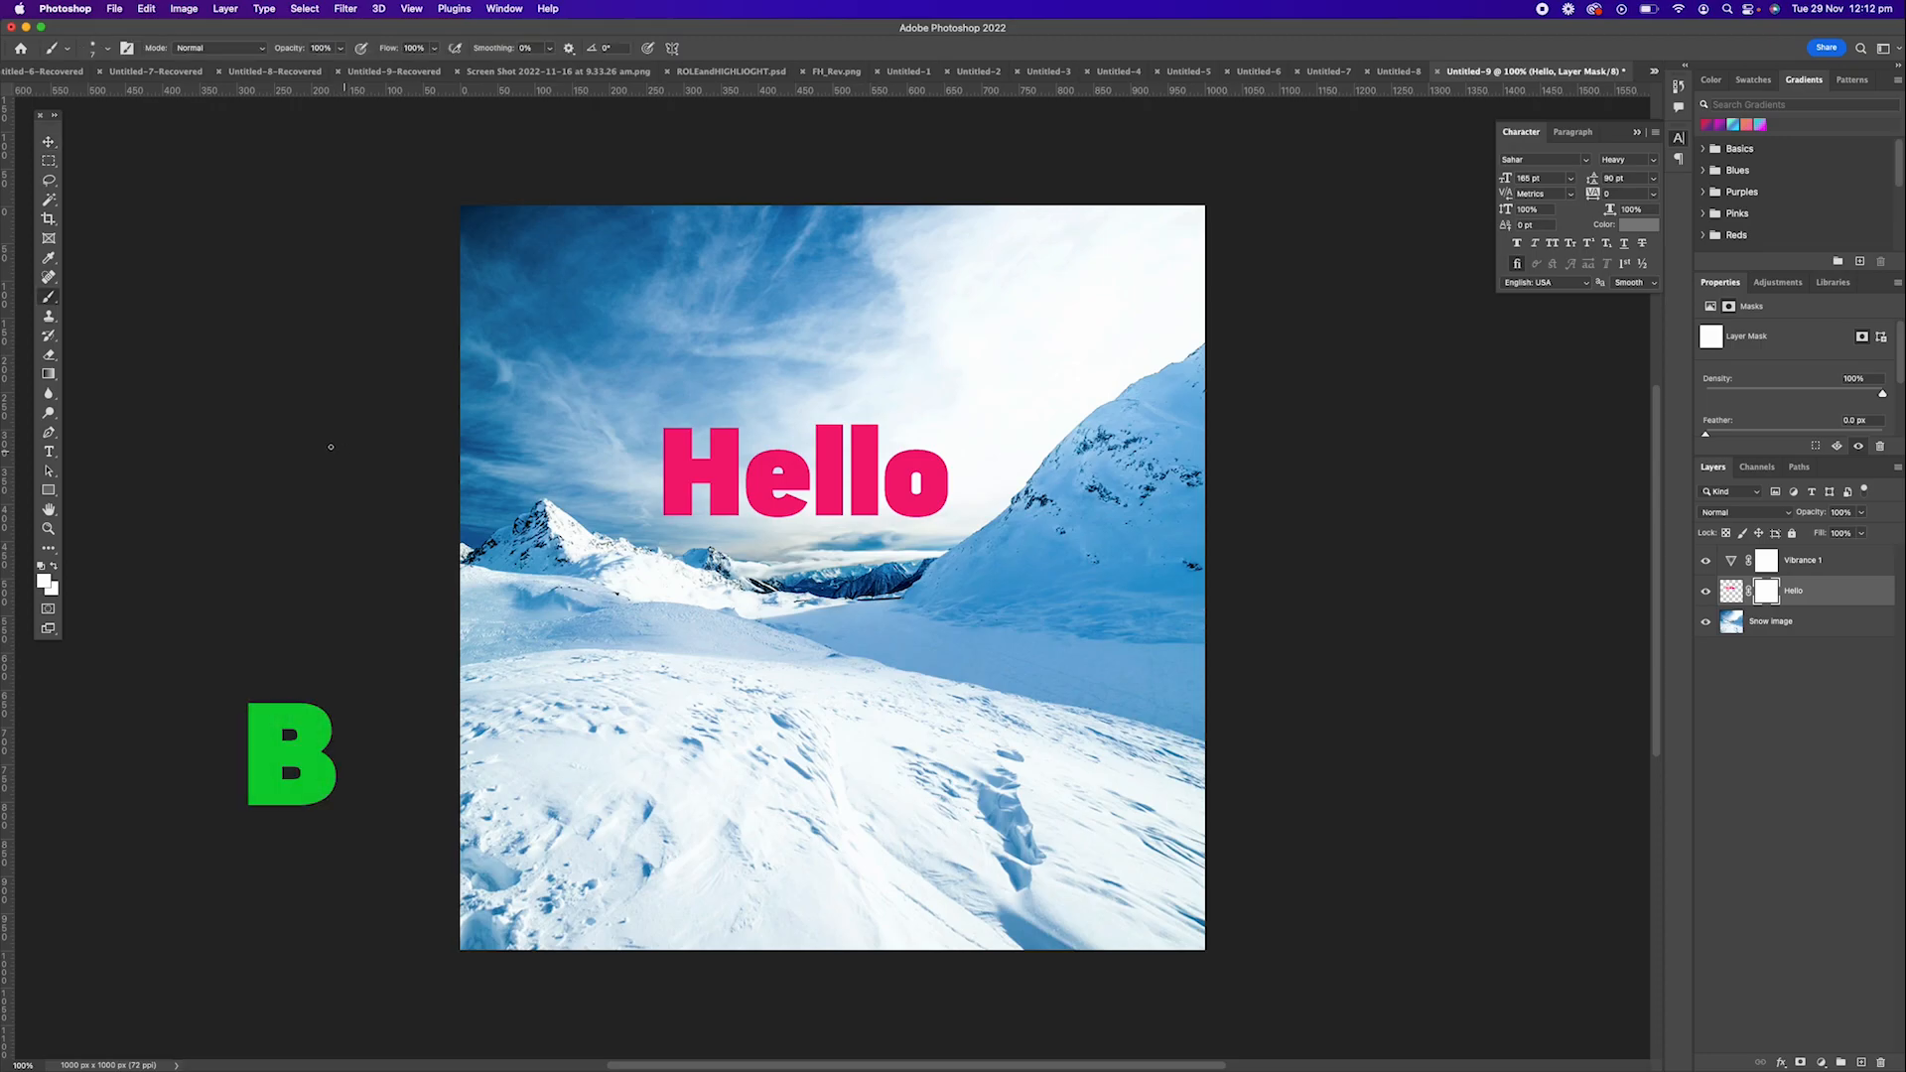
pyautogui.press('[')
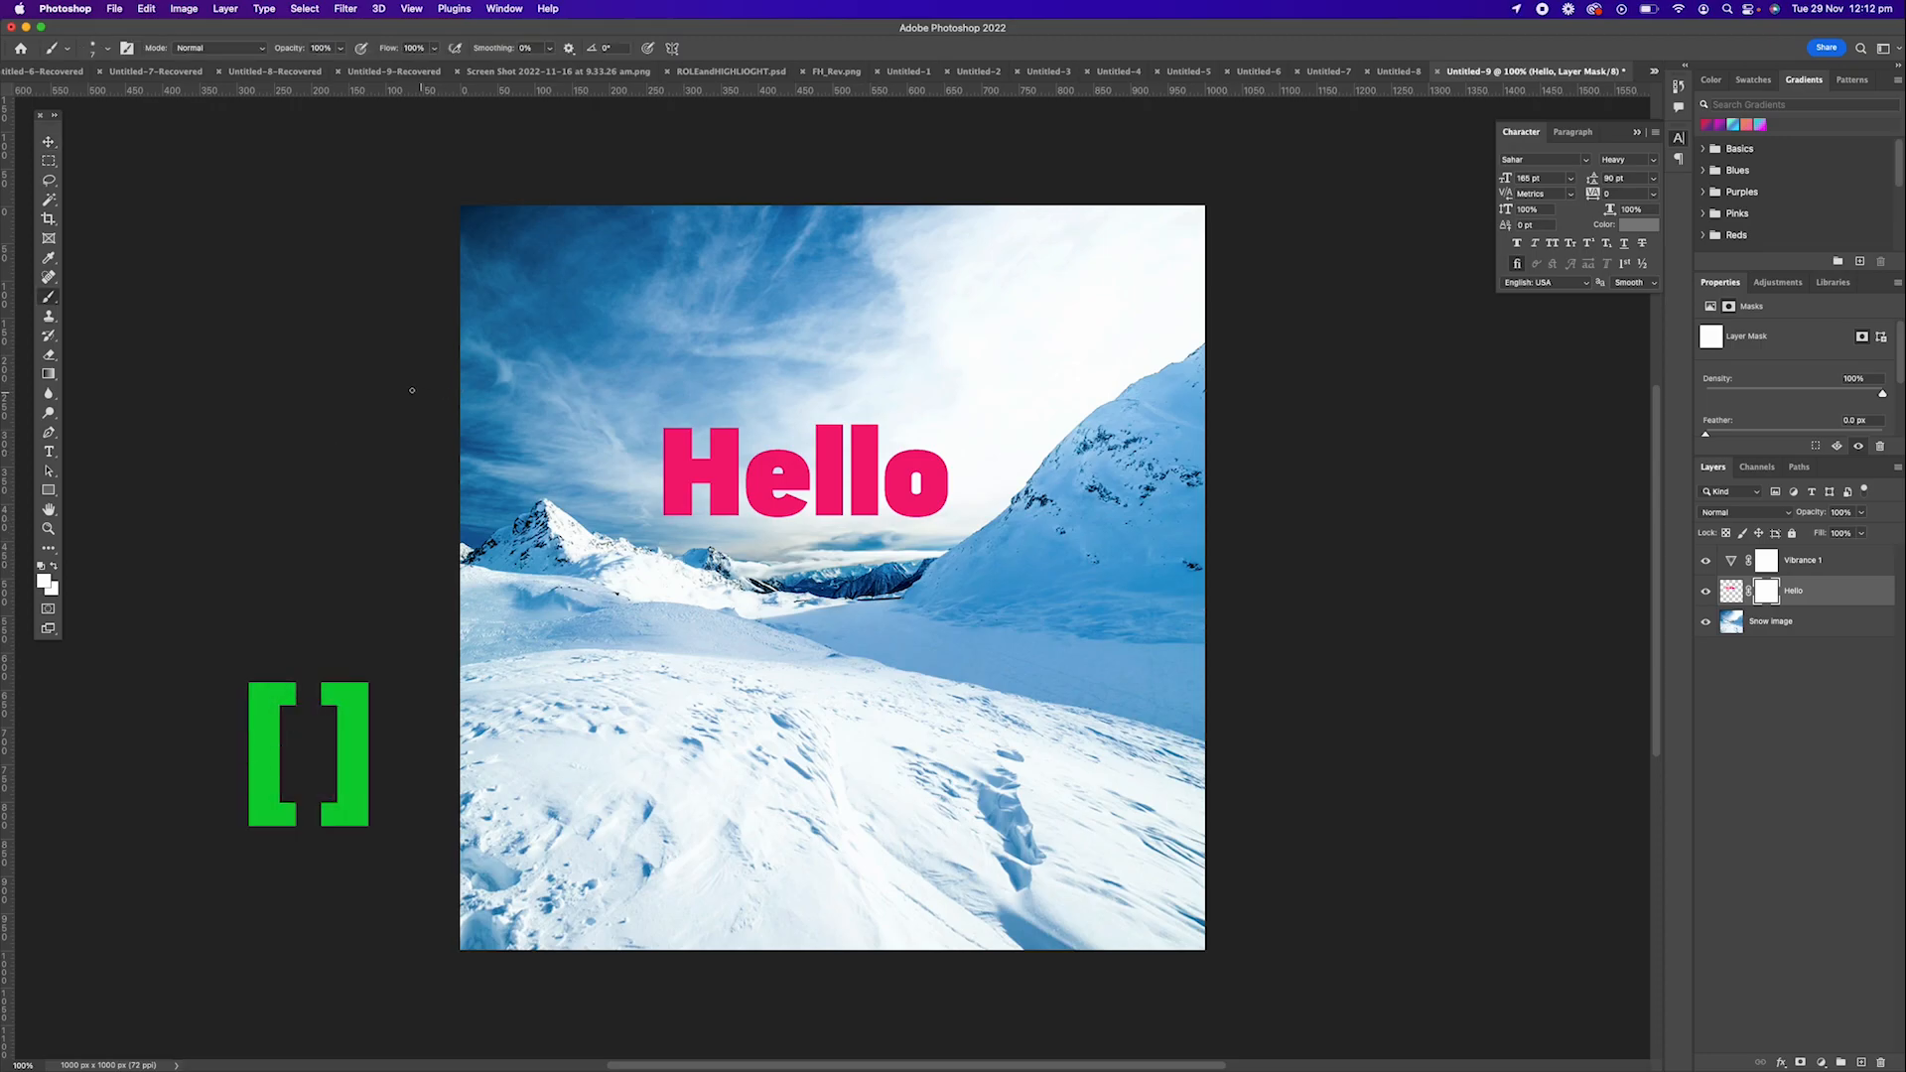
pyautogui.press('[')
pyautogui.press(']')
pyautogui.press(']')
pyautogui.press(']')
pyautogui.press(']')
pyautogui.press(']')
# Reset the colours to default black and white and paint a black horizontal stroke across the Hello lettering on its mask.
pyautogui.press('d')
pyautogui.press('d')
pyautogui.press('x')
pyautogui.press('x')
pyautogui.press('x')
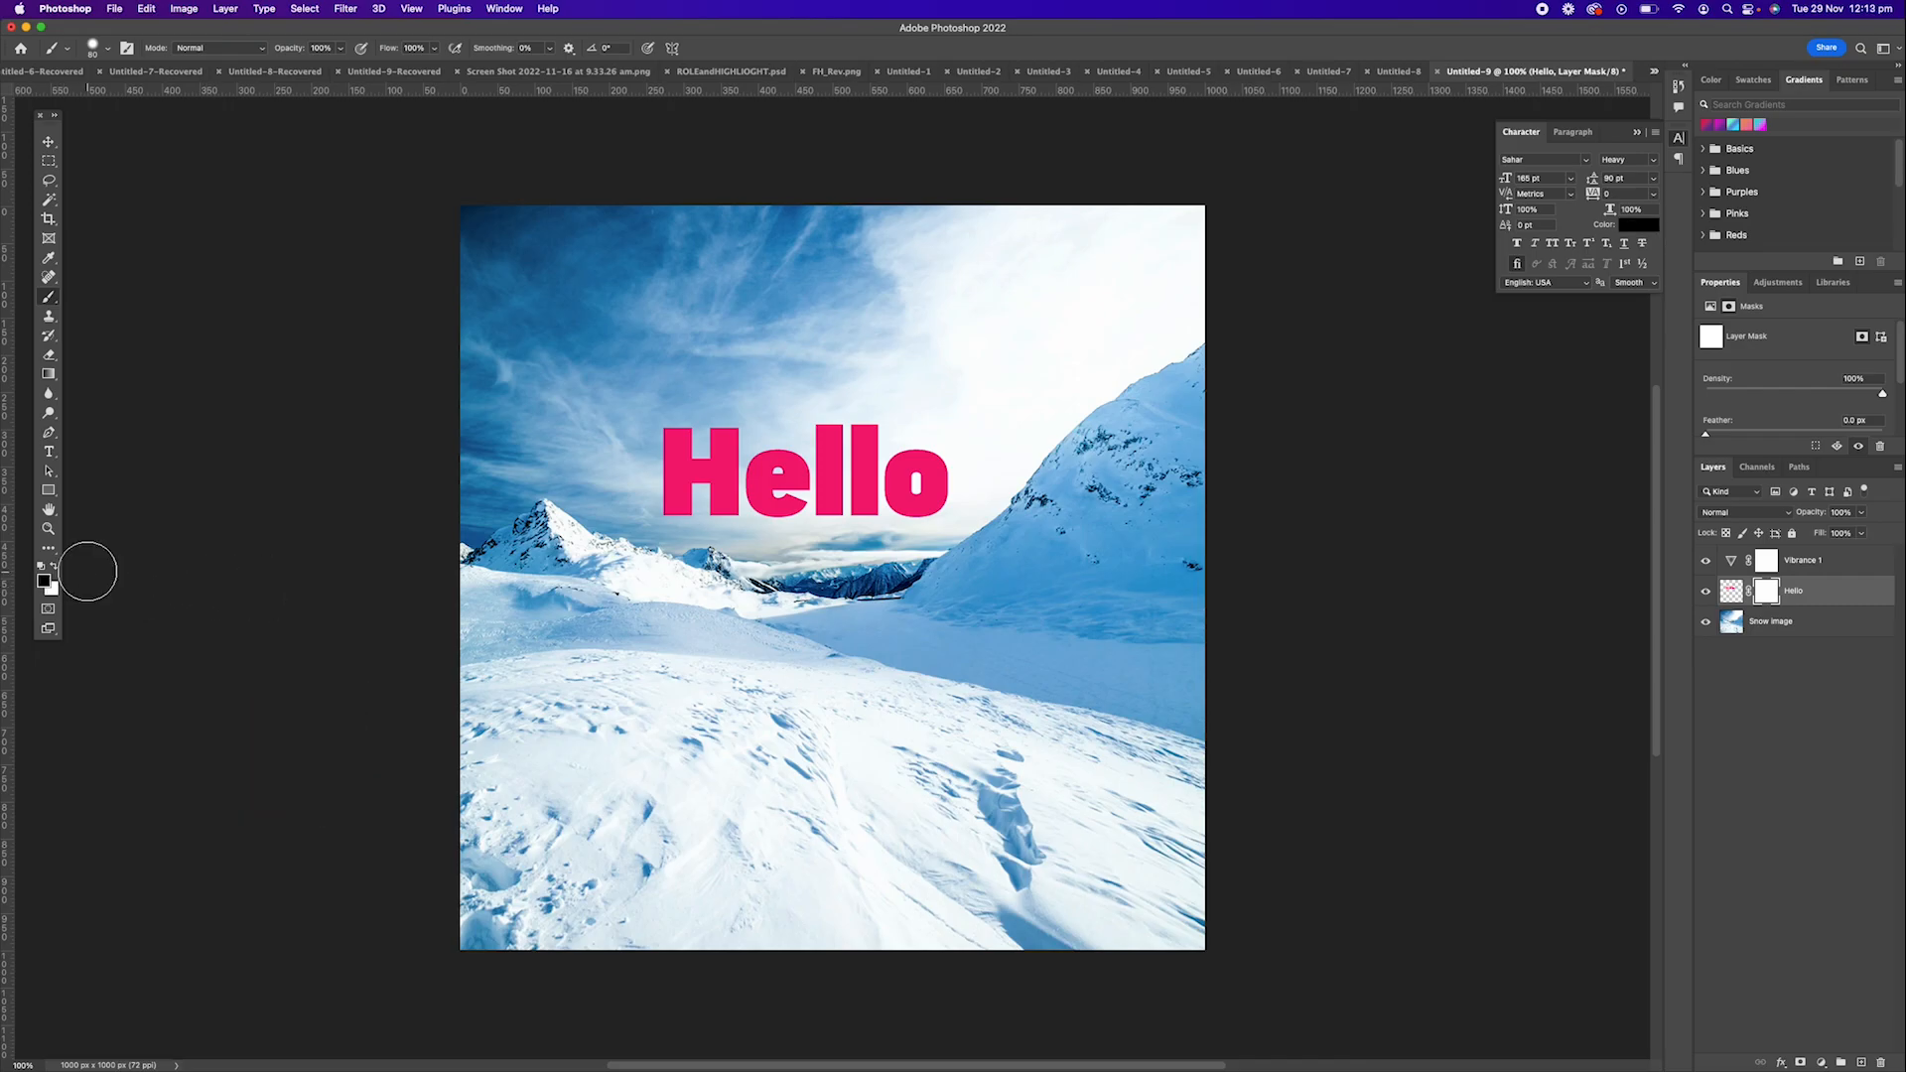
pyautogui.press('x')
pyautogui.press('x')
pyautogui.press('x')
pyautogui.press('x')
pyautogui.moveTo(625, 514)
pyautogui.mouseDown()
pyautogui.moveTo(1033, 525)
pyautogui.moveTo(647, 514)
pyautogui.moveTo(992, 516)
pyautogui.mouseUp()
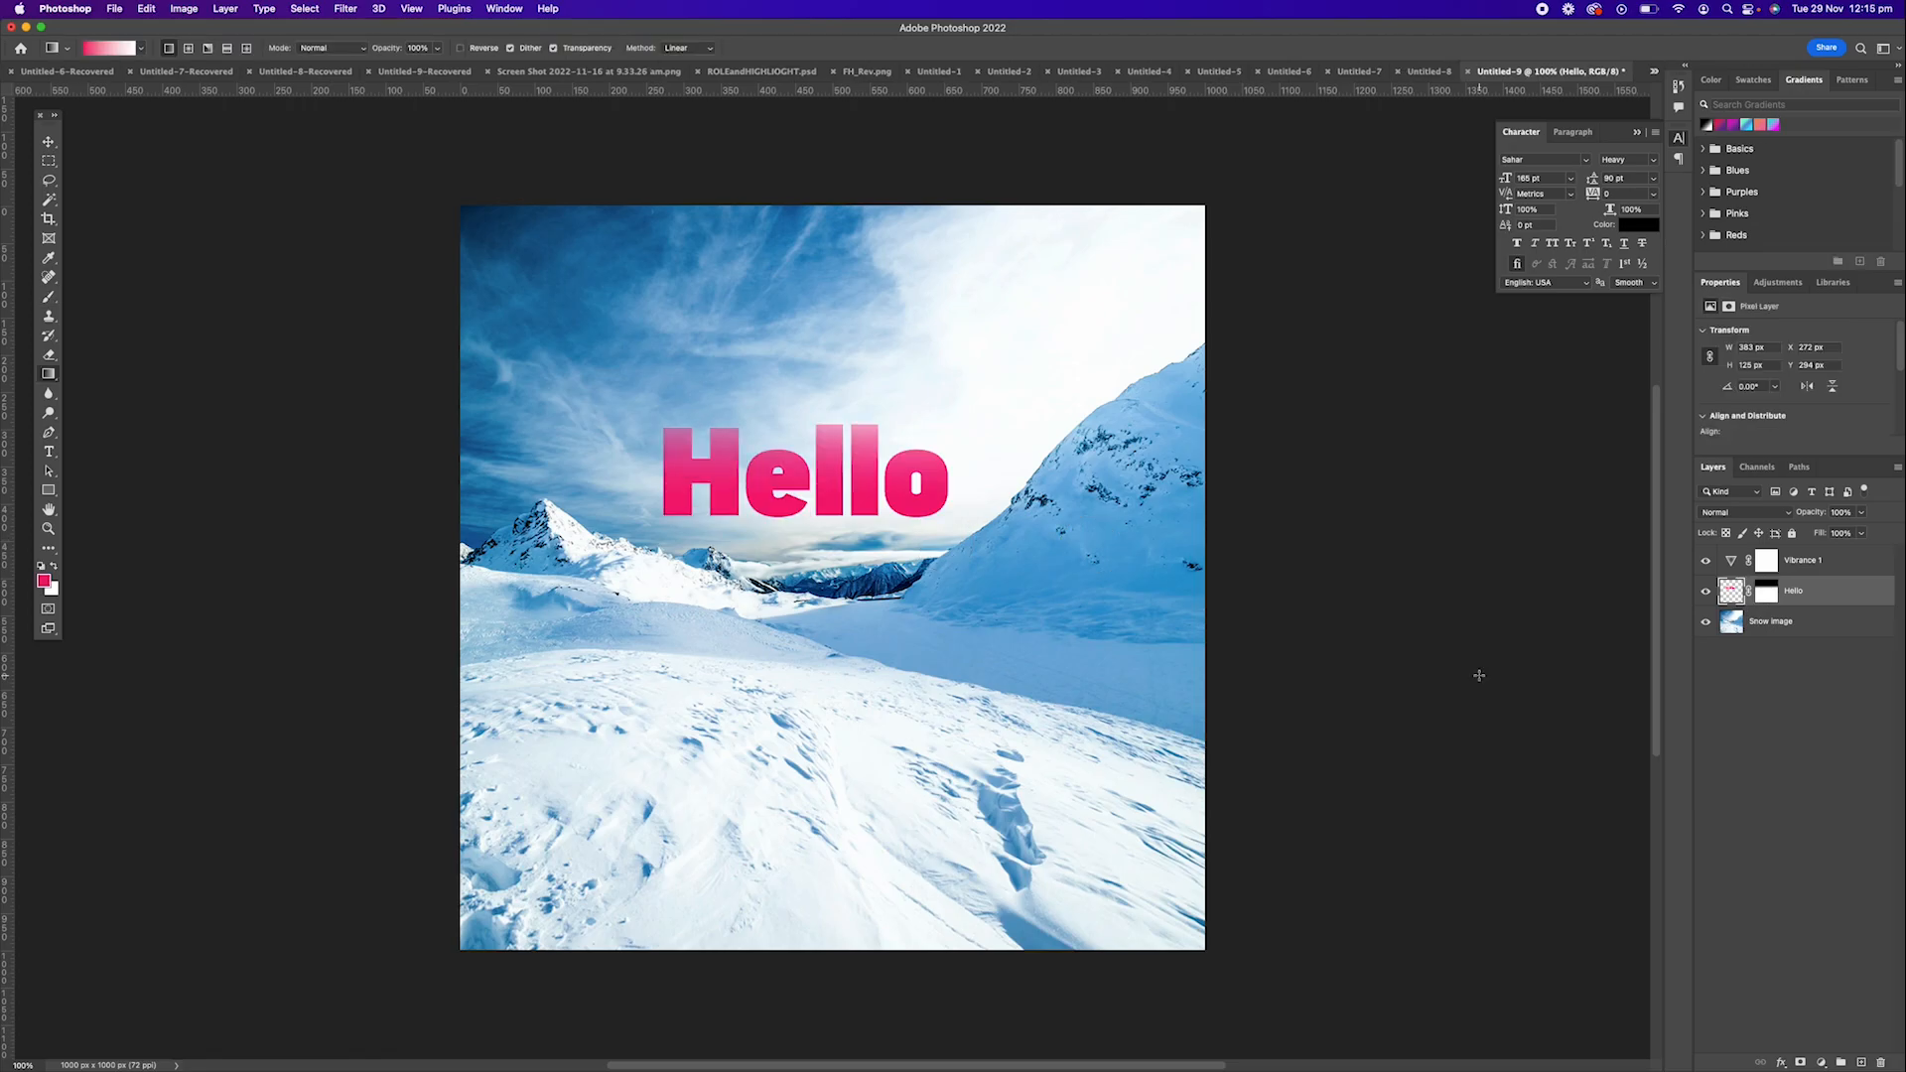
# Add a white outside Stroke to the Hello layer, with size 10 px and its opacity reduced to about half.
pyautogui.doubleClick(1859, 595)
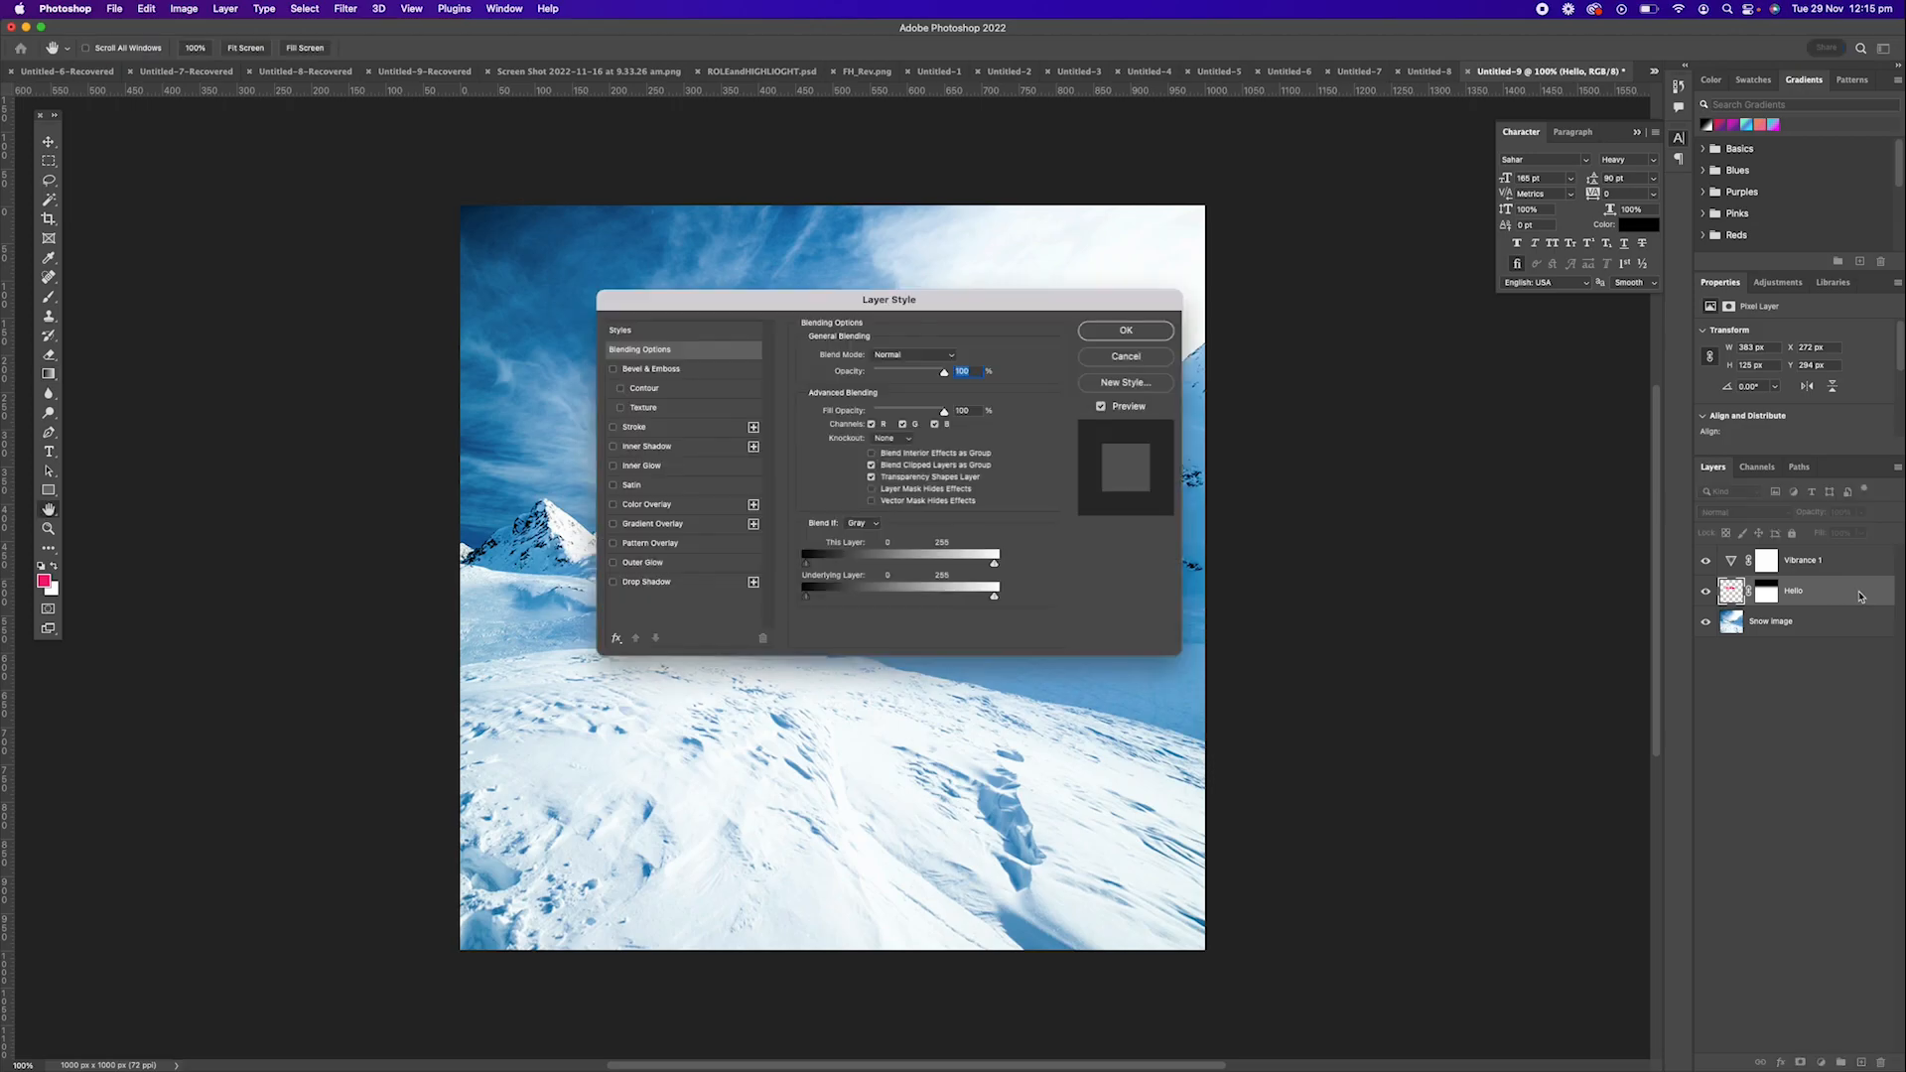
pyautogui.moveTo(833, 309); pyautogui.dragTo(1229, 332)
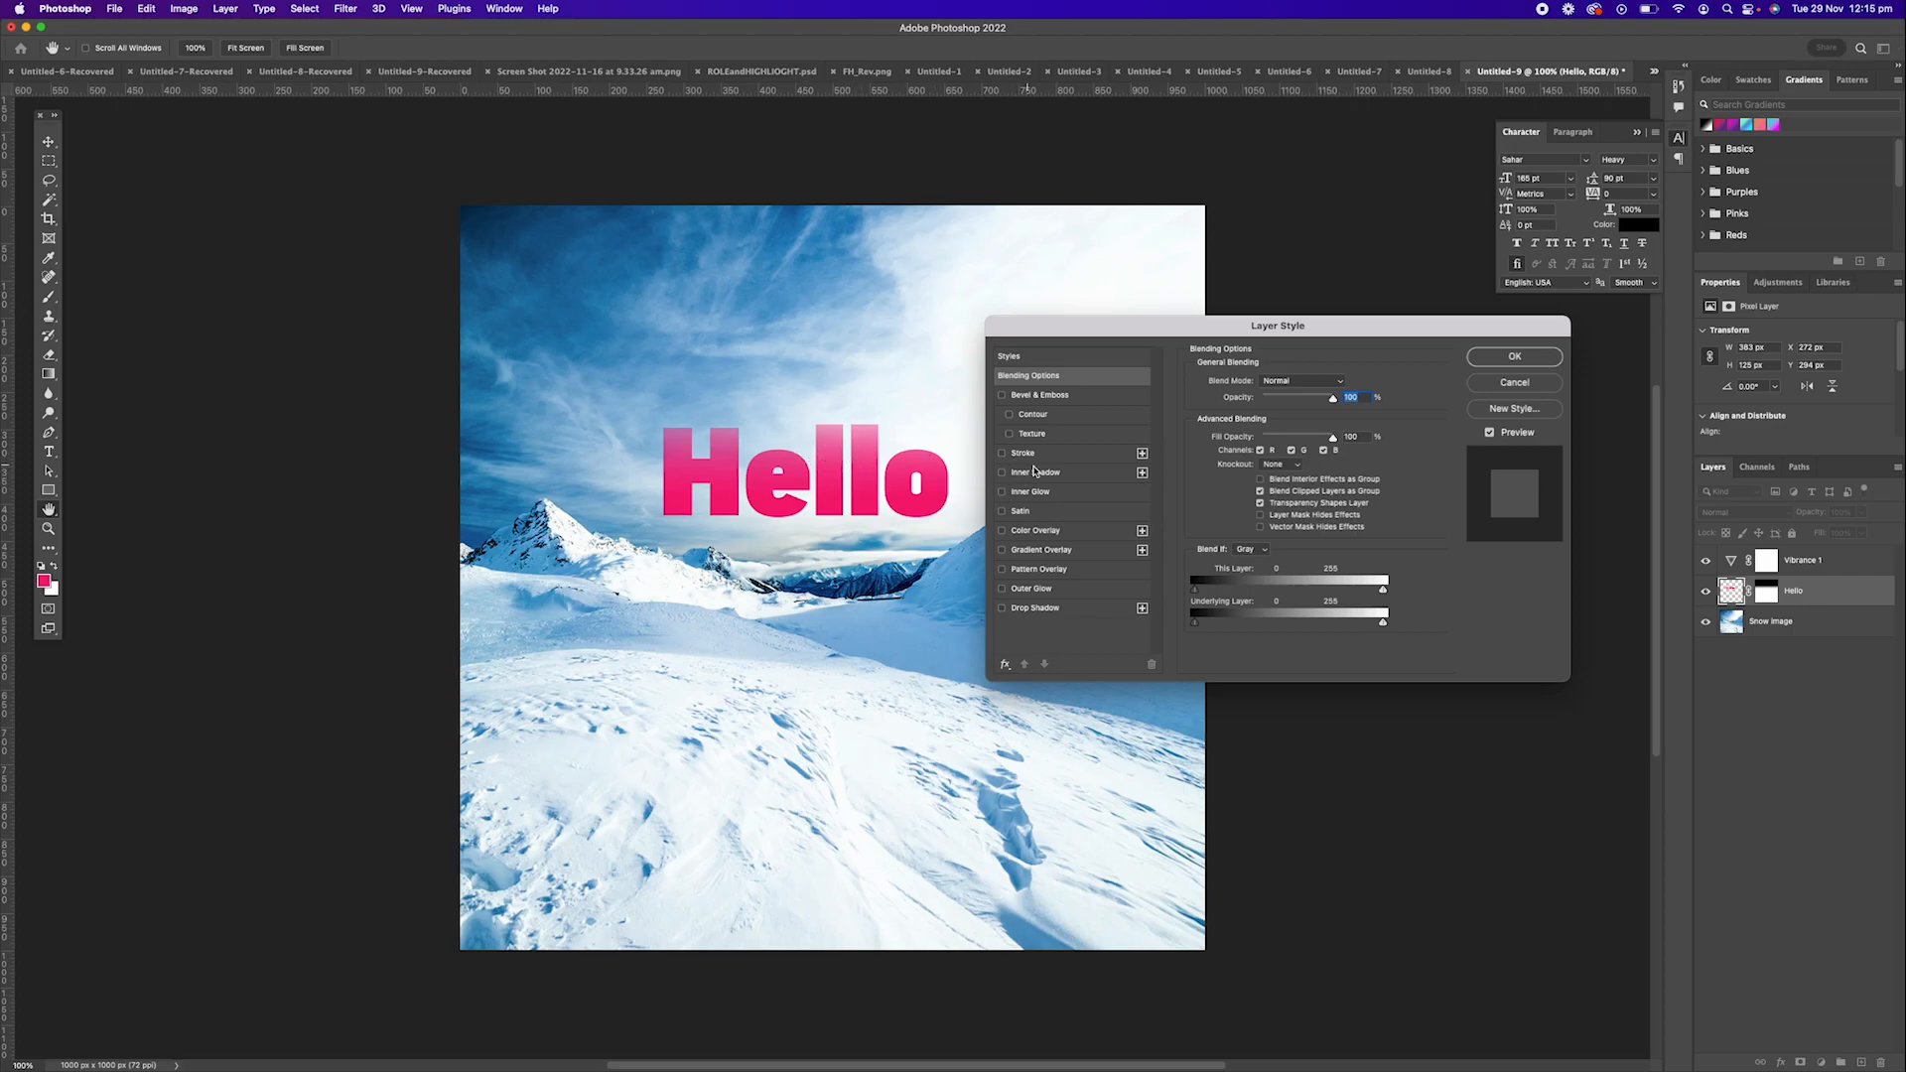
pyautogui.click(1001, 453)
pyautogui.click(1055, 458)
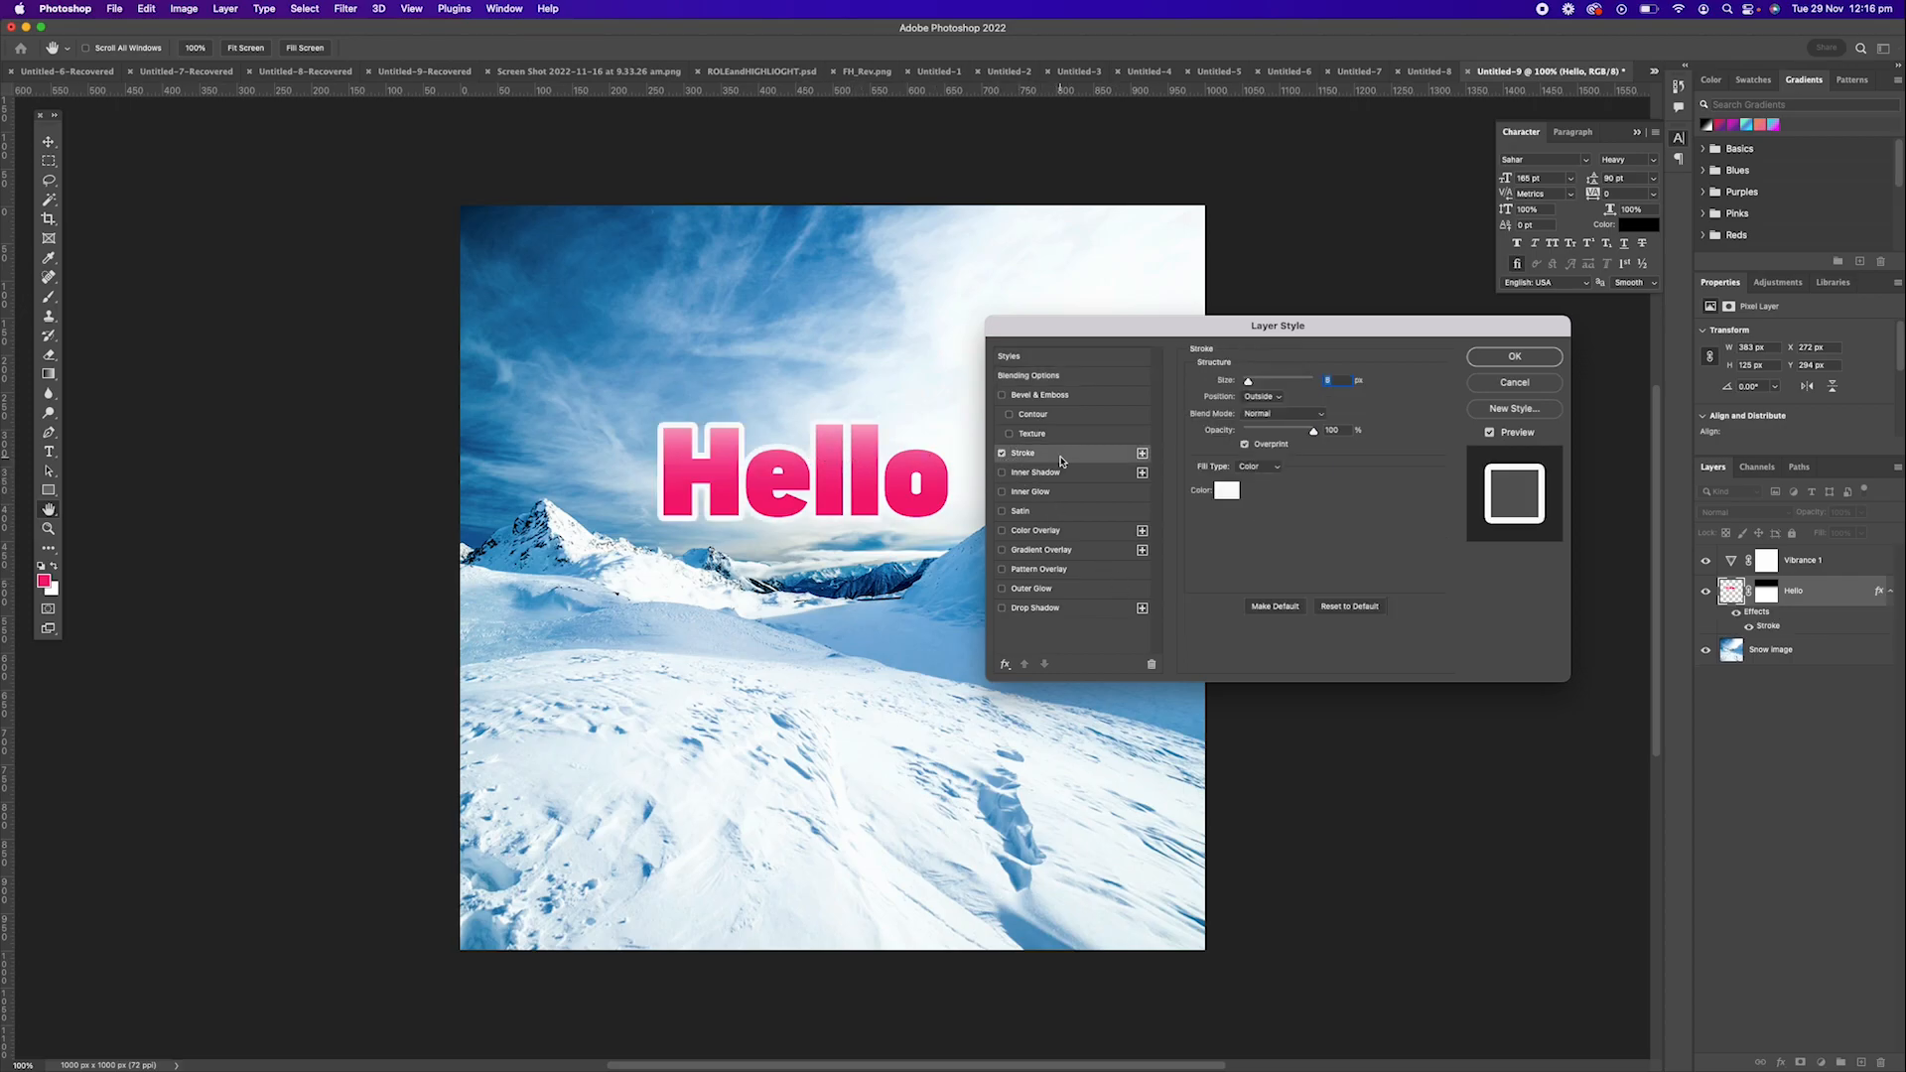
pyautogui.moveTo(1249, 382); pyautogui.dragTo(1249, 382)
pyautogui.click(1281, 431)
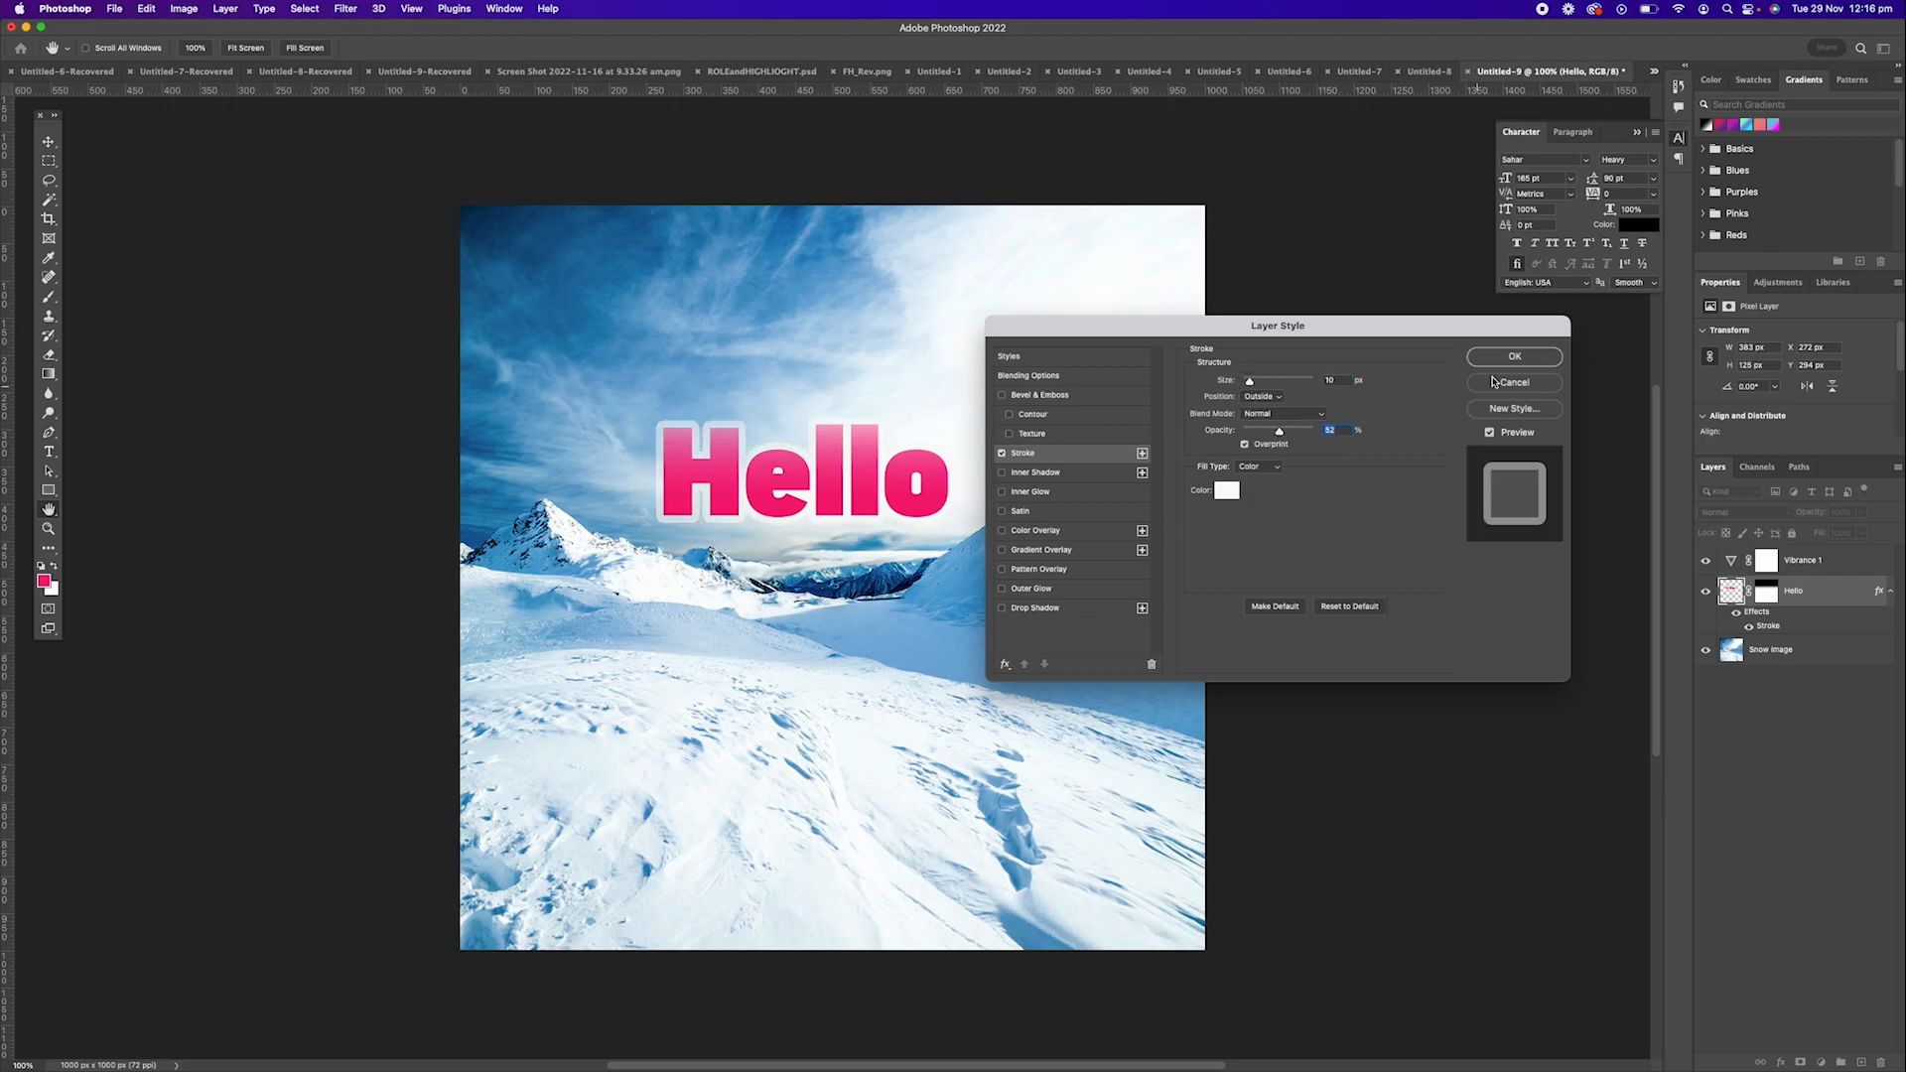
# Add a Gradient Overlay to the Hello layer, try a green Color Overlay and remove it, and apply the layer style.
pyautogui.click(1003, 548)
pyautogui.click(1003, 531)
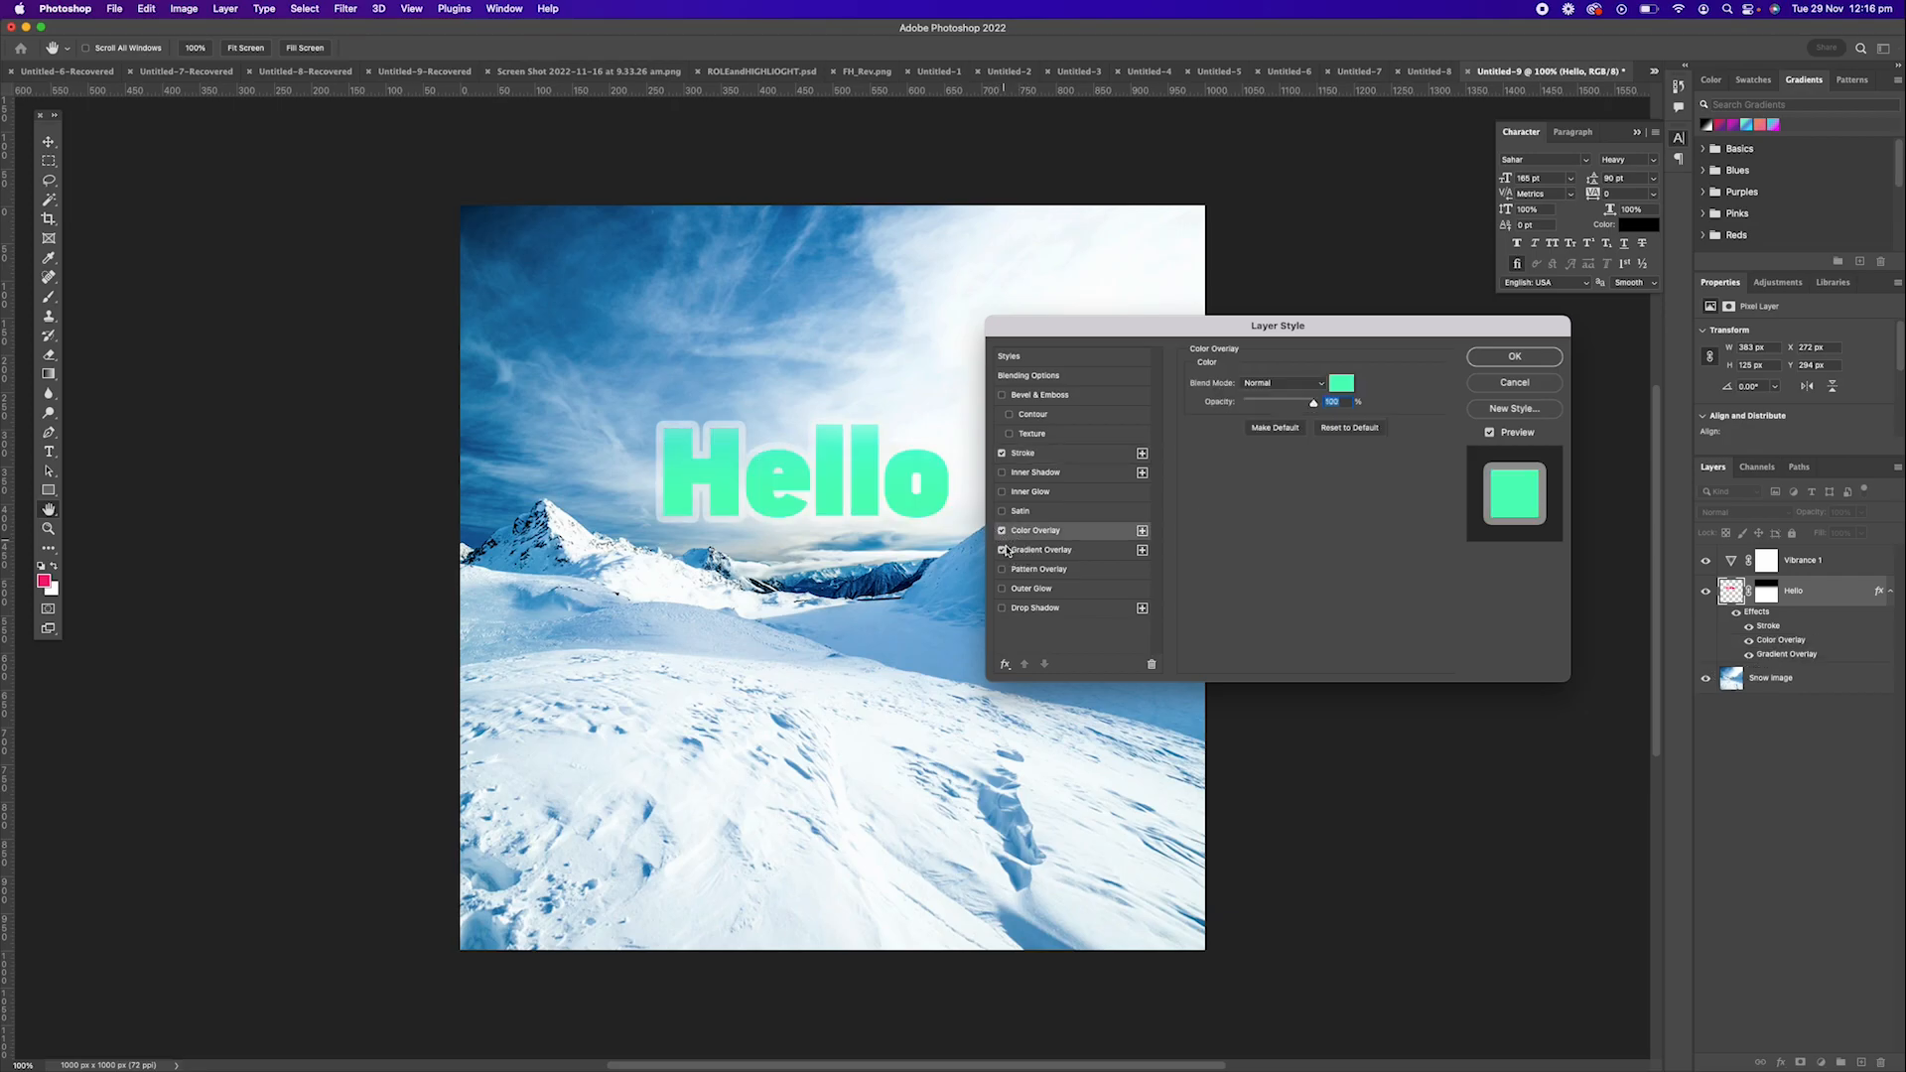
pyautogui.click(1003, 531)
pyautogui.click(1512, 358)
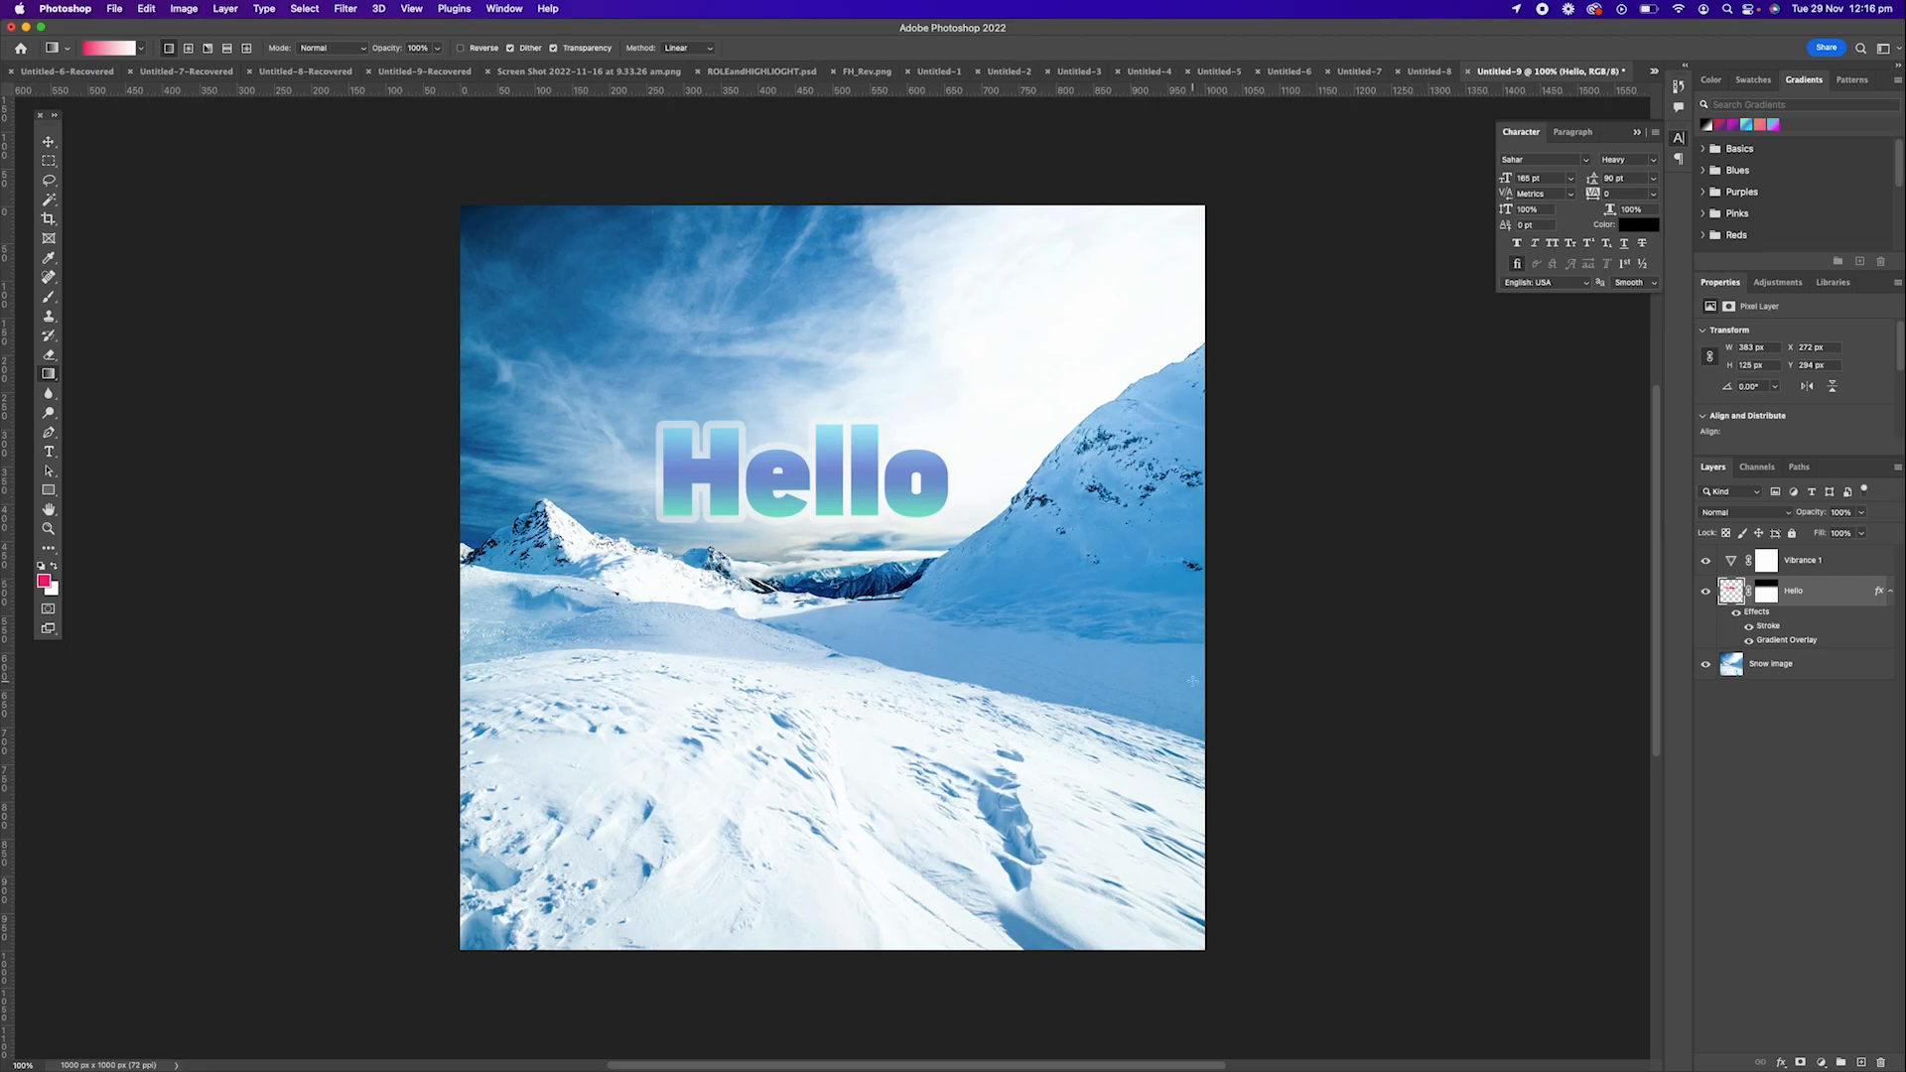
# Copy the Hello layer's style and paste it onto the Snow Image layer.
pyautogui.rightClick(1822, 596)
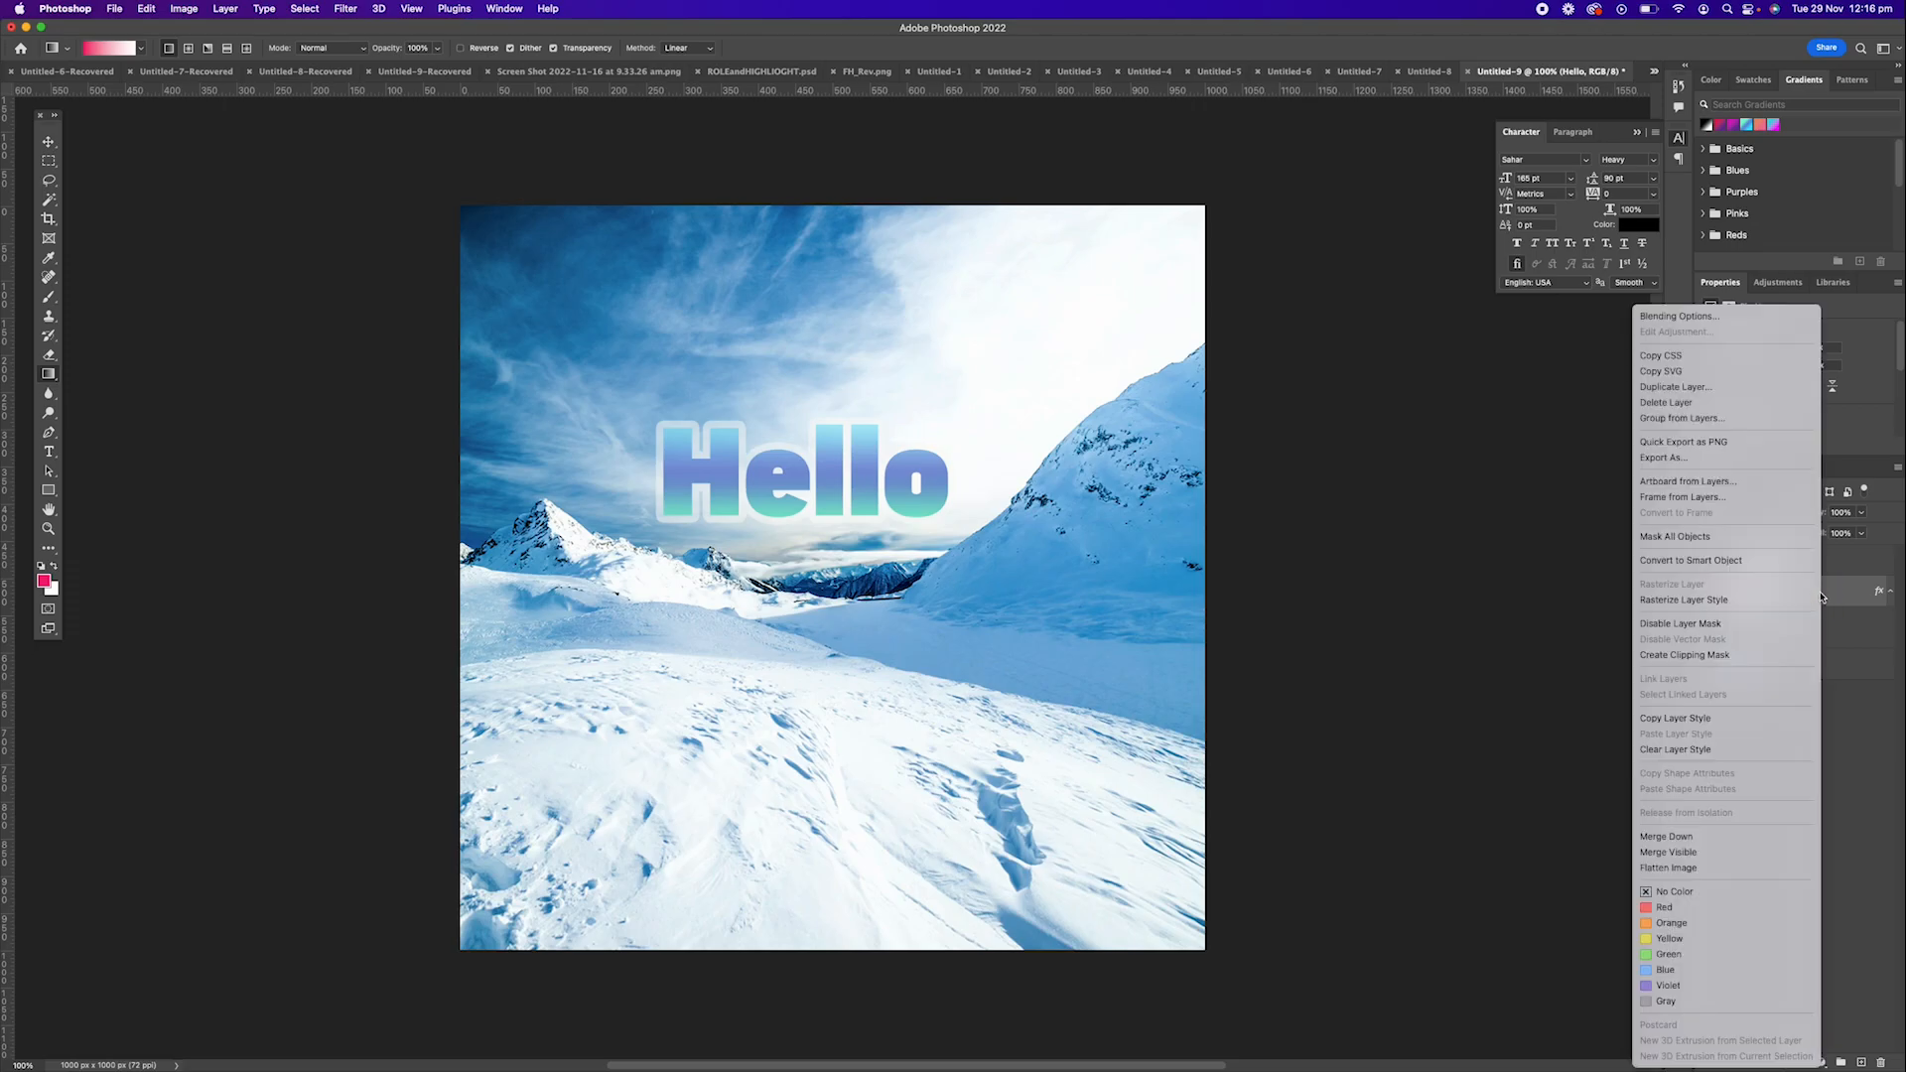
pyautogui.click(1722, 719)
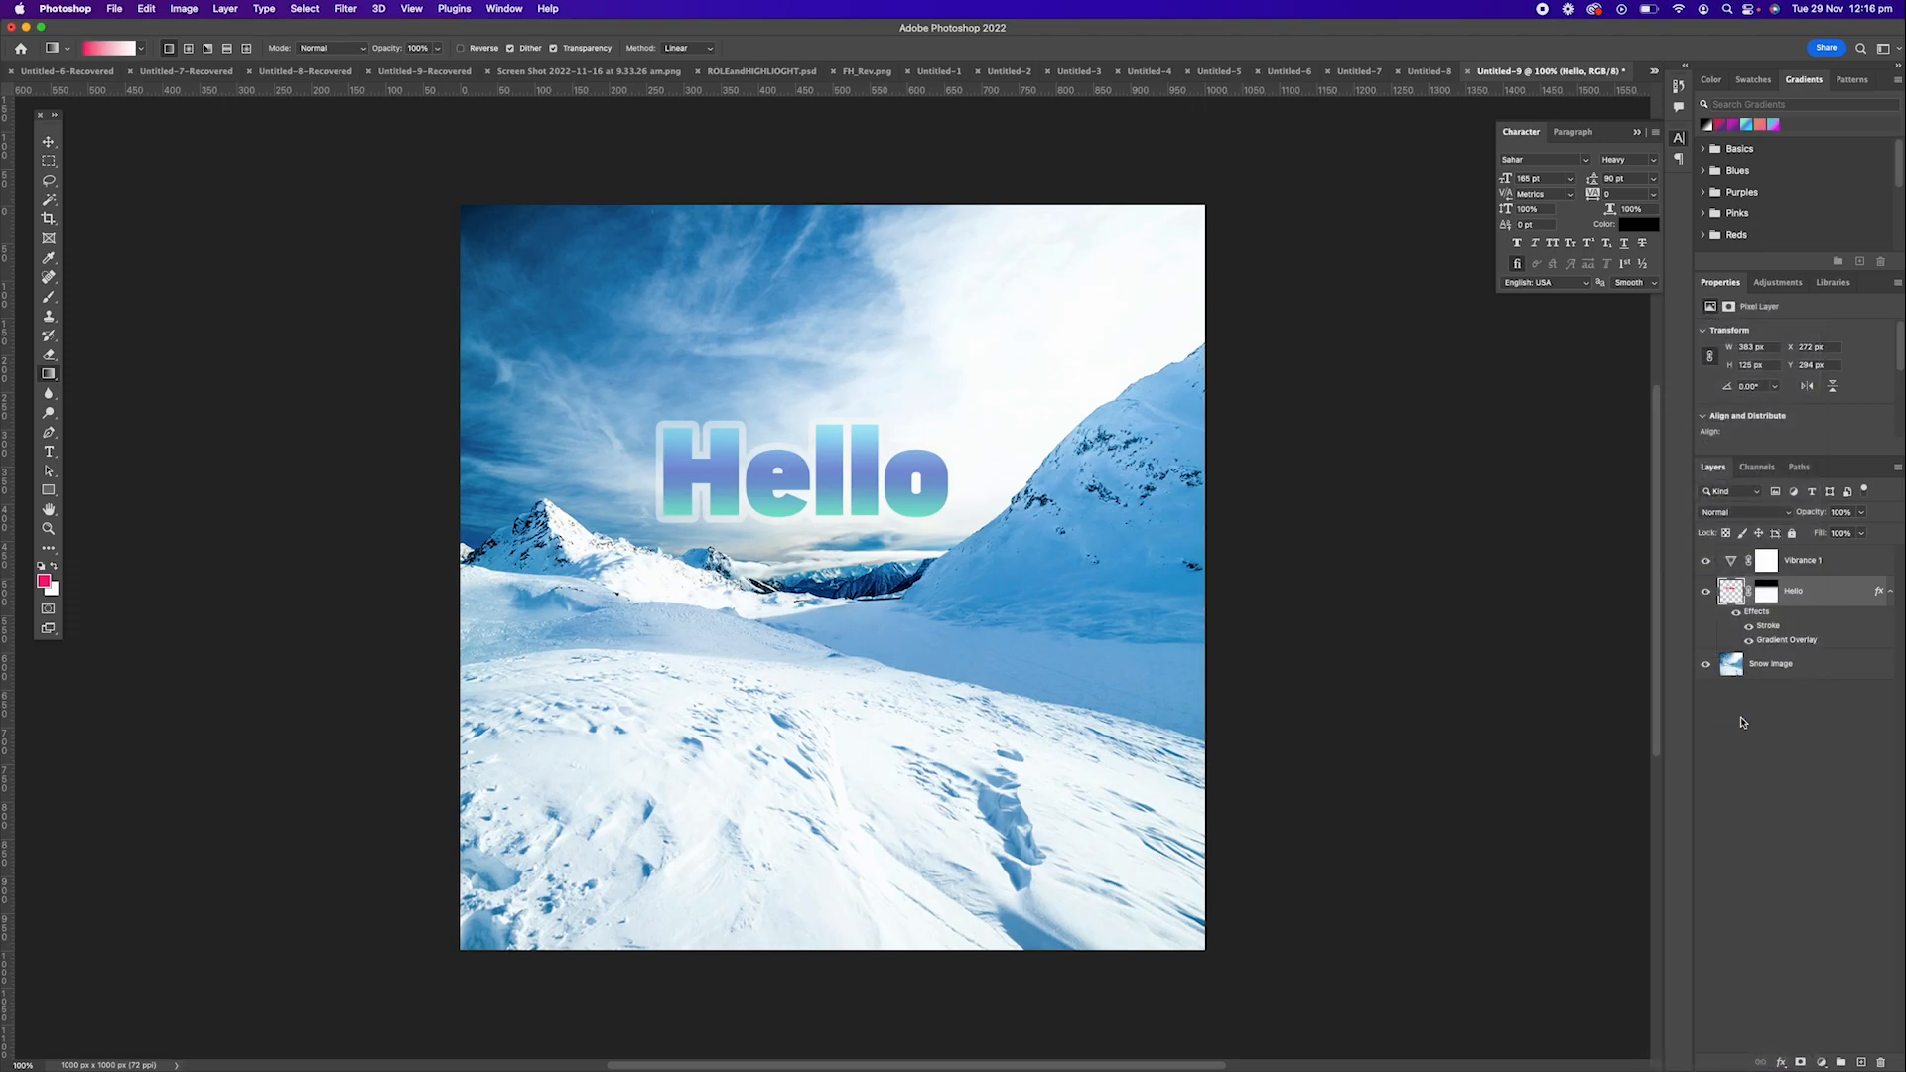
pyautogui.click(1801, 666)
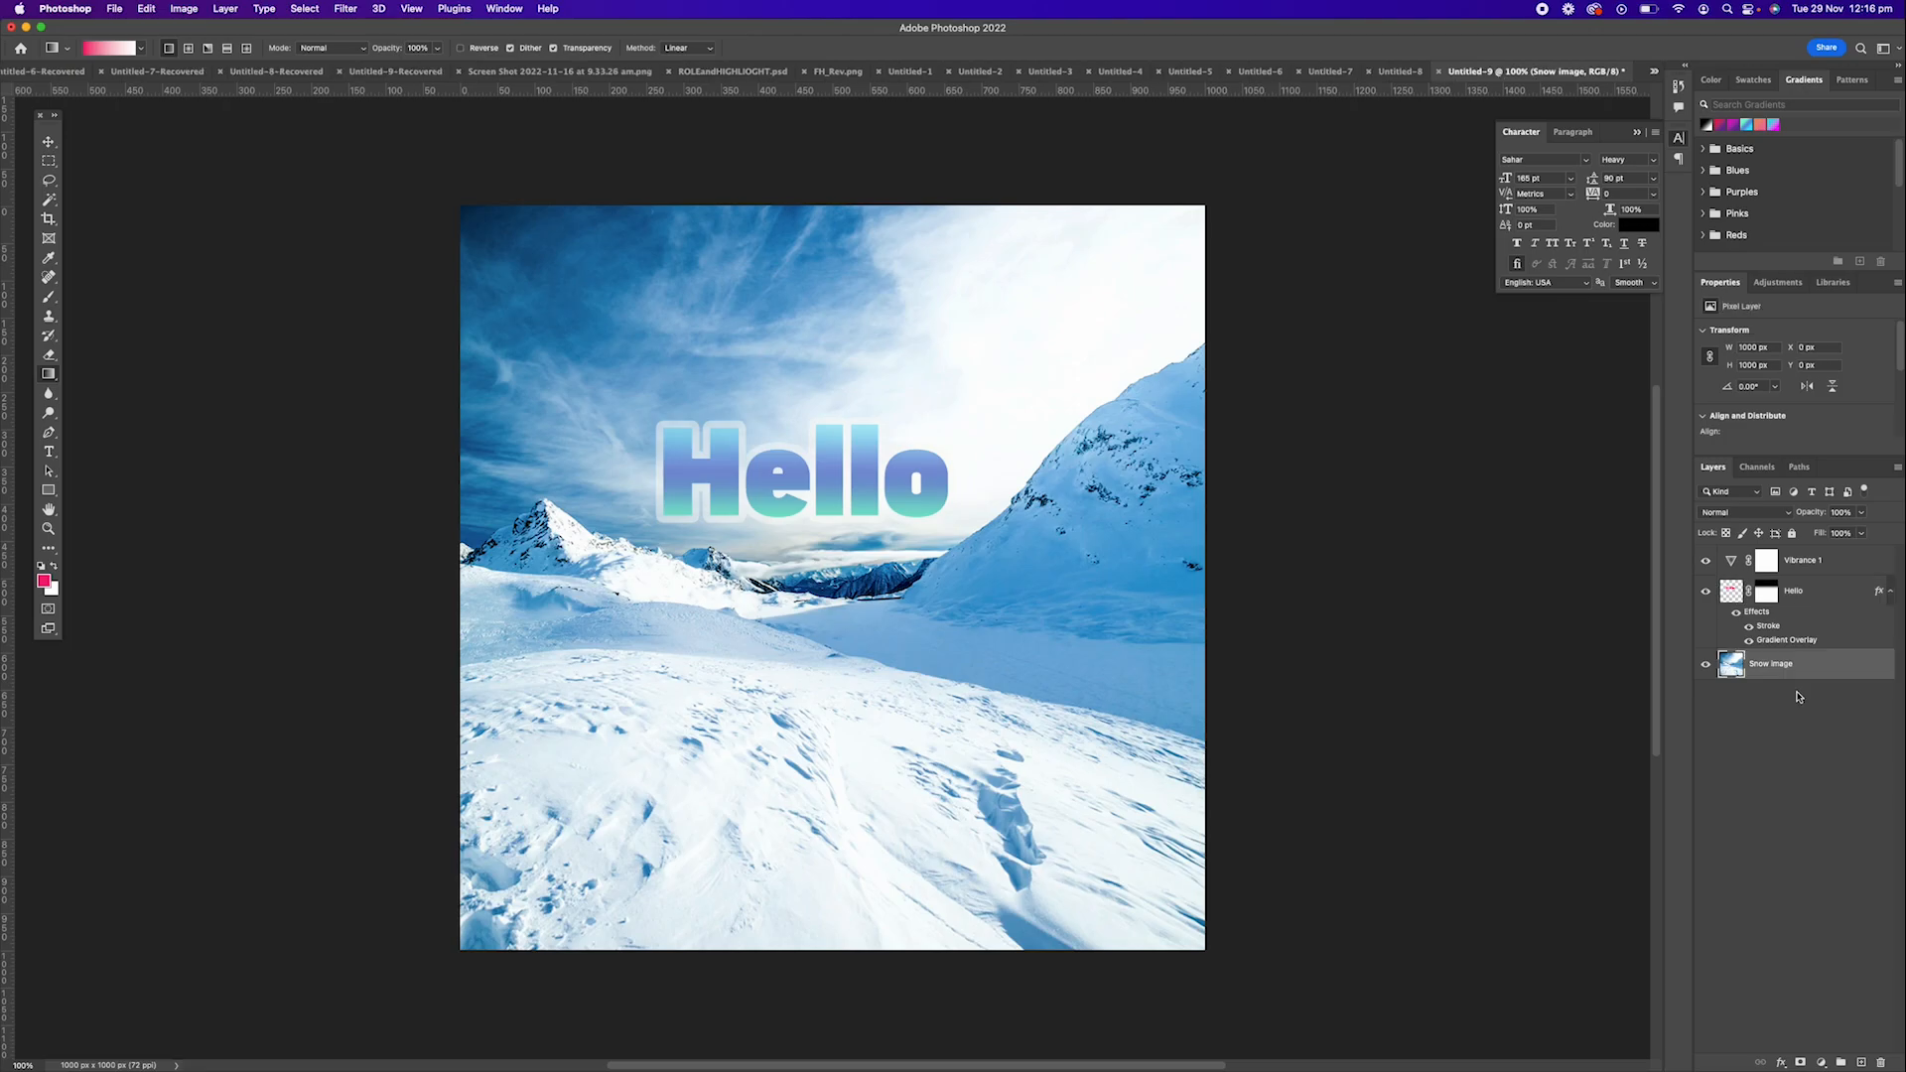
pyautogui.rightClick(1827, 668)
pyautogui.click(1724, 733)
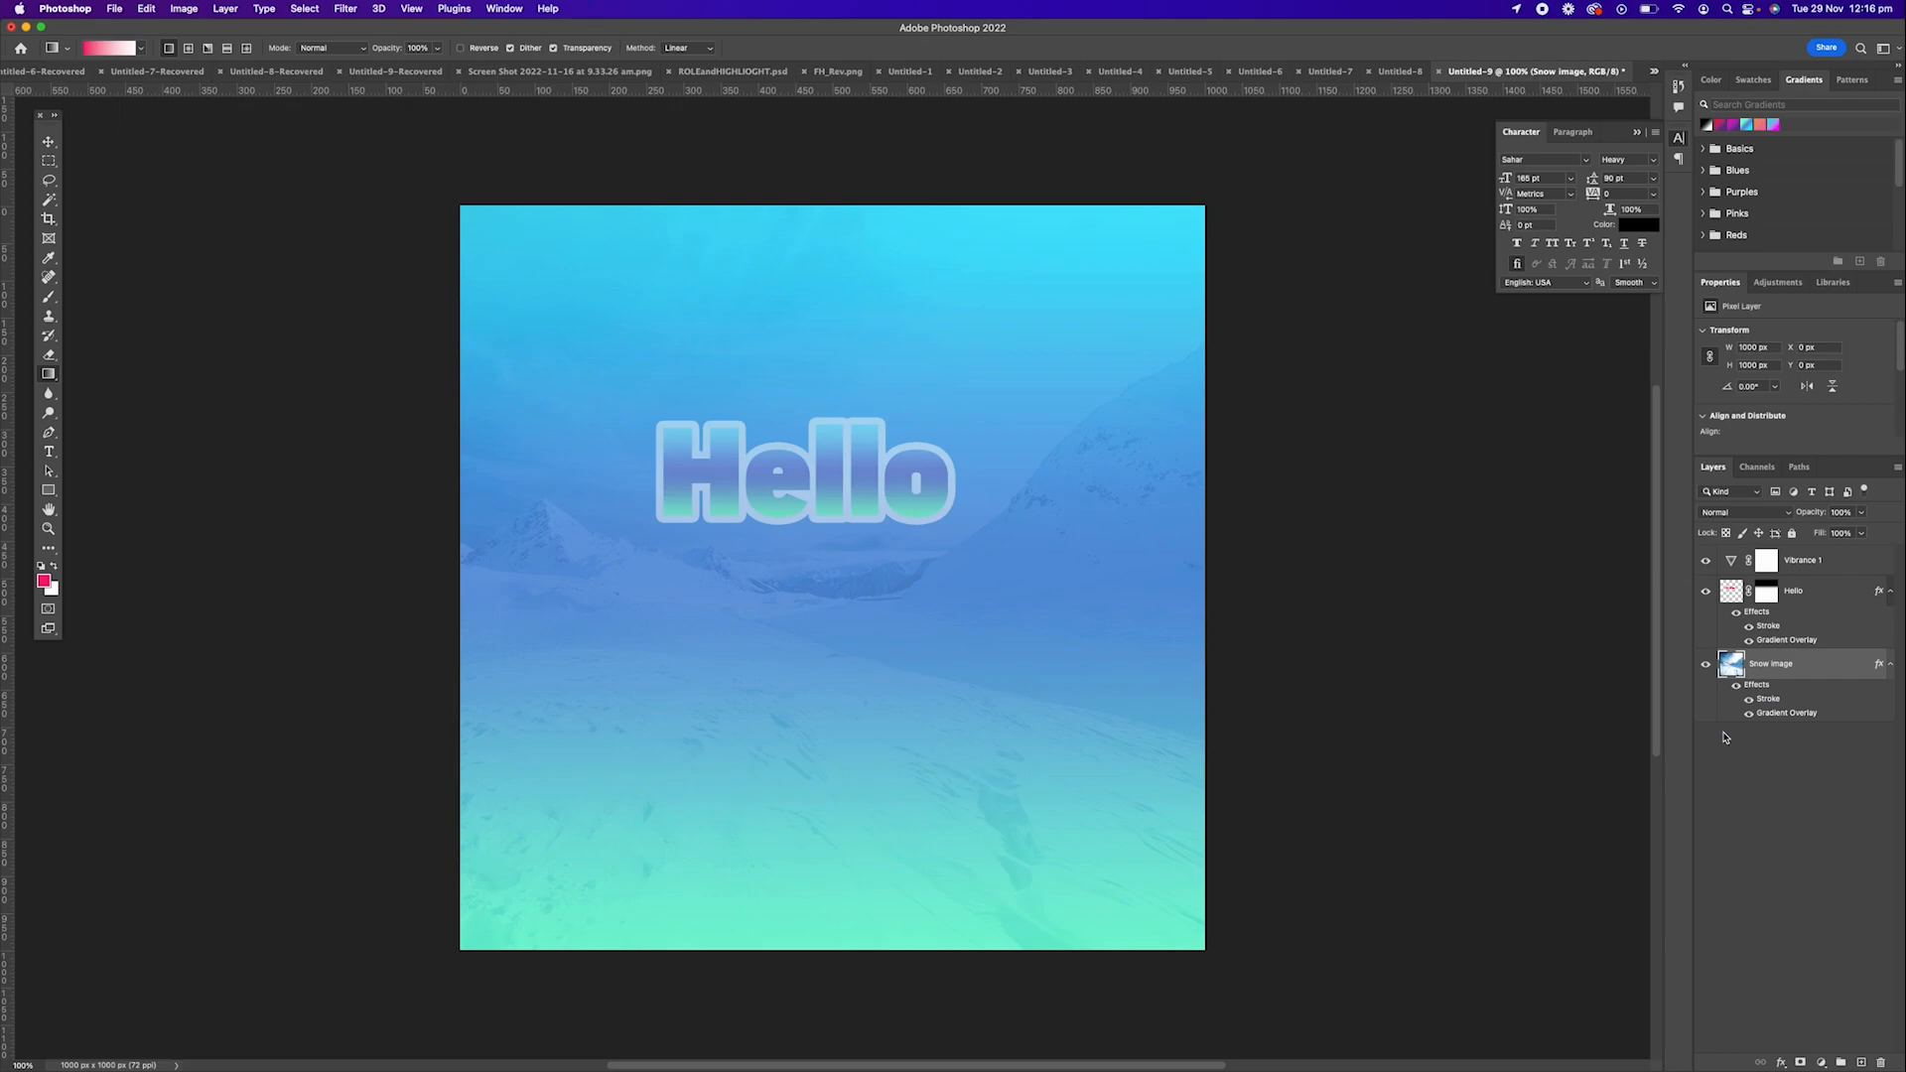
# Clear the layer style from the Snow Image layer and hide the Stroke effect of the Hello layer.
pyautogui.rightClick(1818, 670)
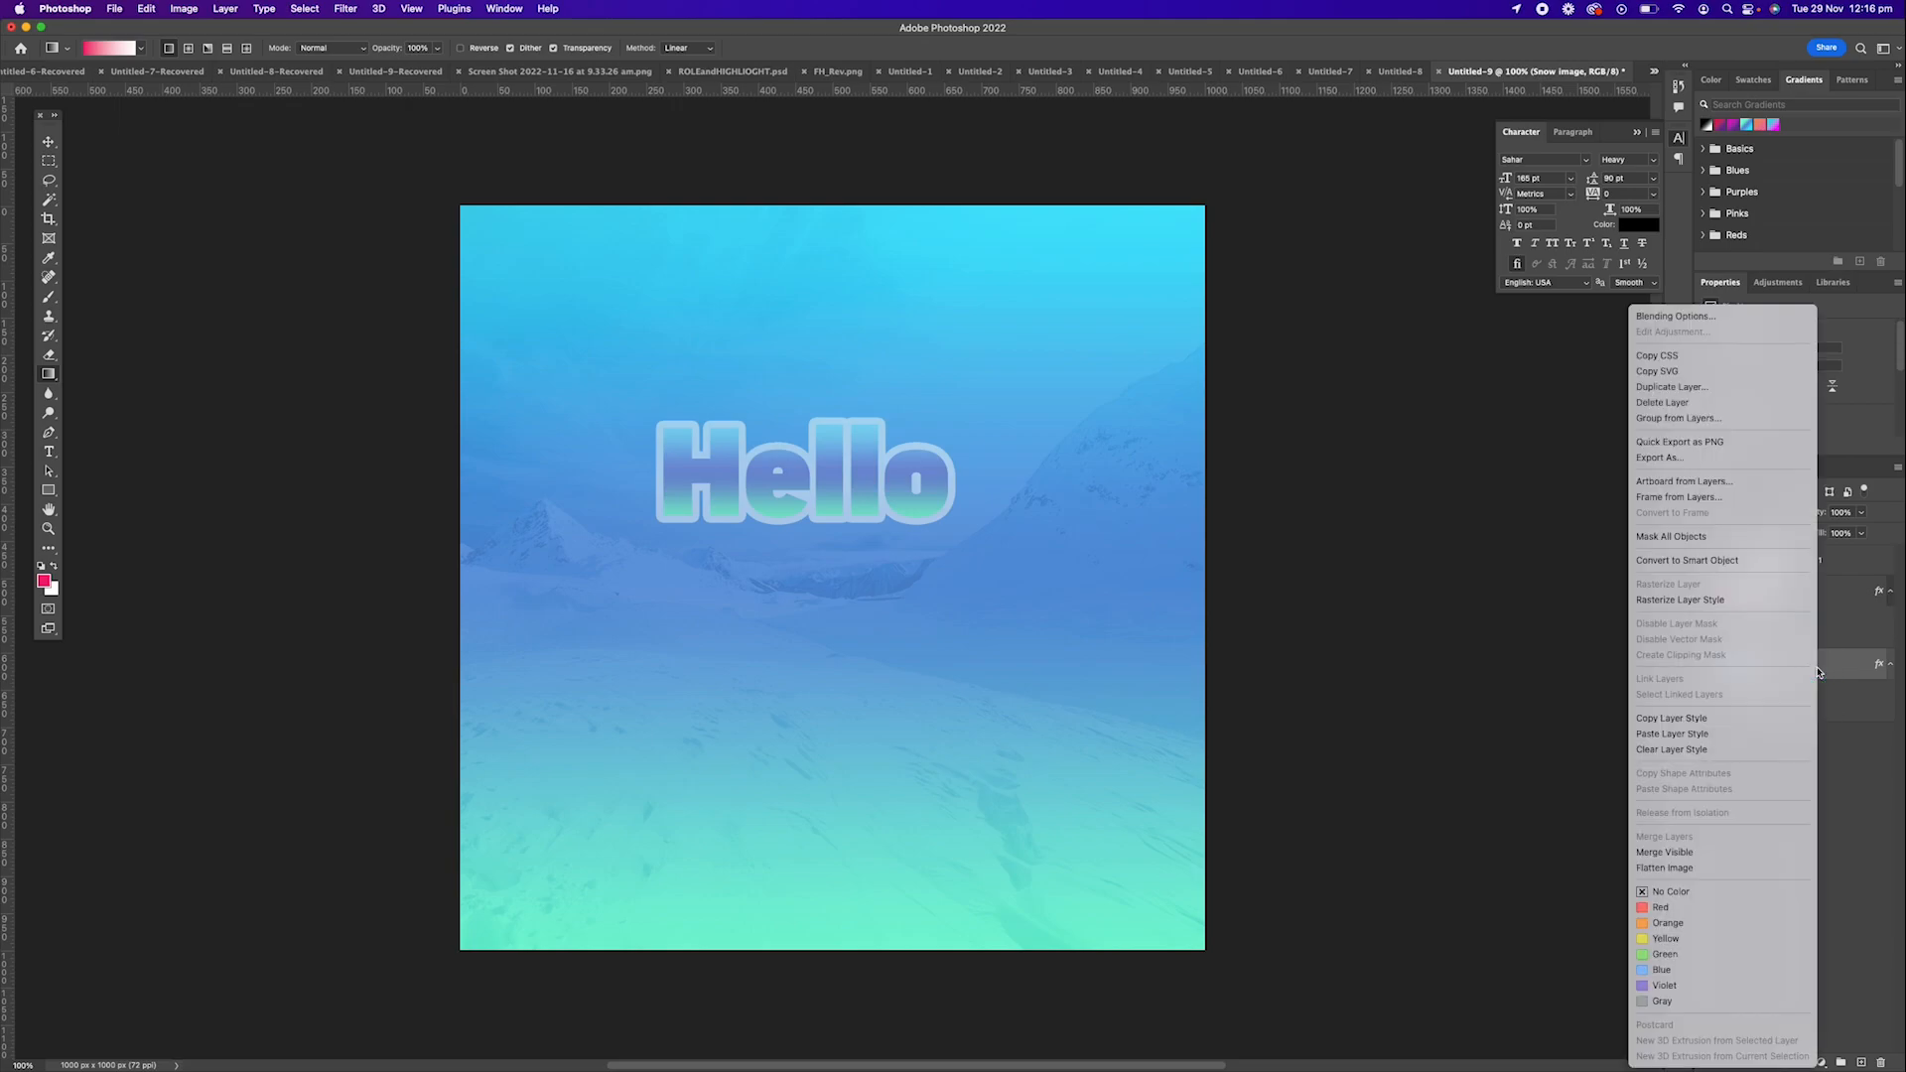
pyautogui.click(1745, 753)
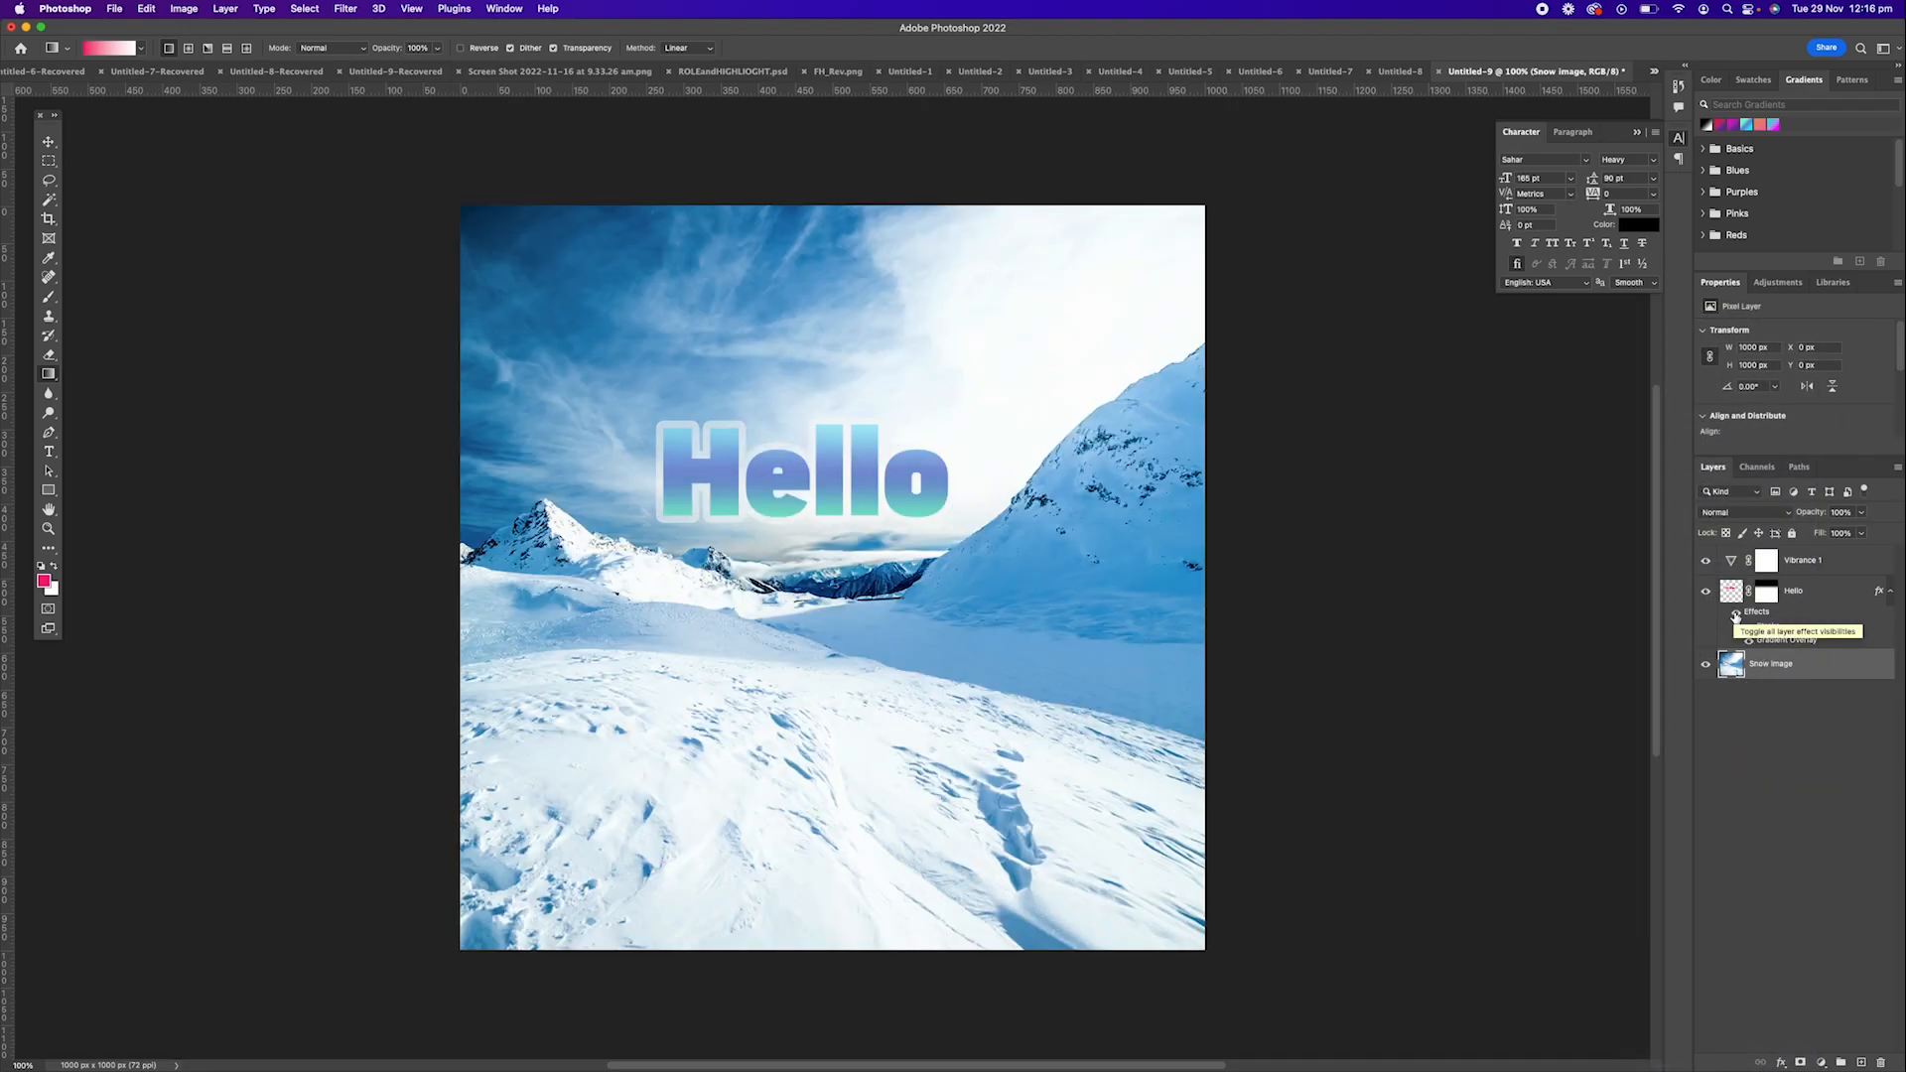
pyautogui.click(1735, 615)
pyautogui.click(1751, 638)
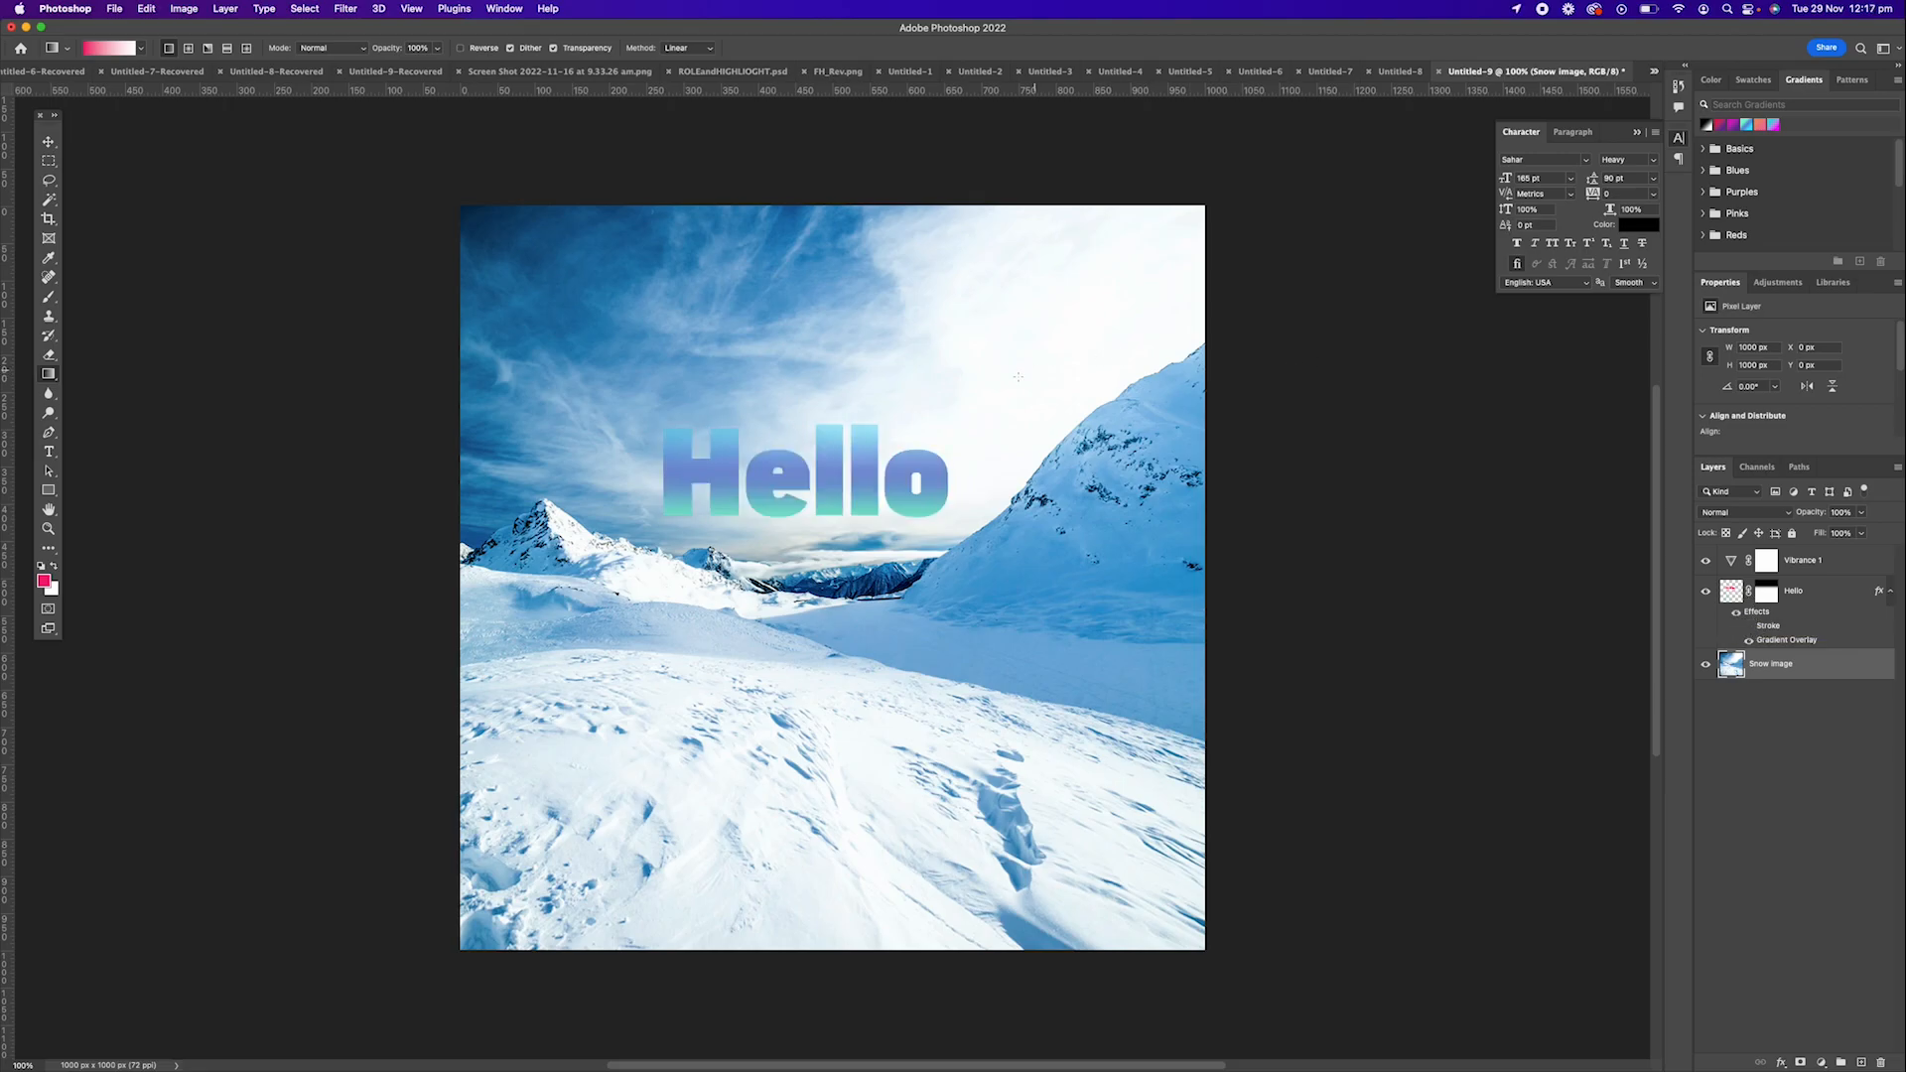
# Start saving the document as Untitled-9.psd in the Tutorial folder, with Photoshop as the file format.
pyautogui.press('super+s')
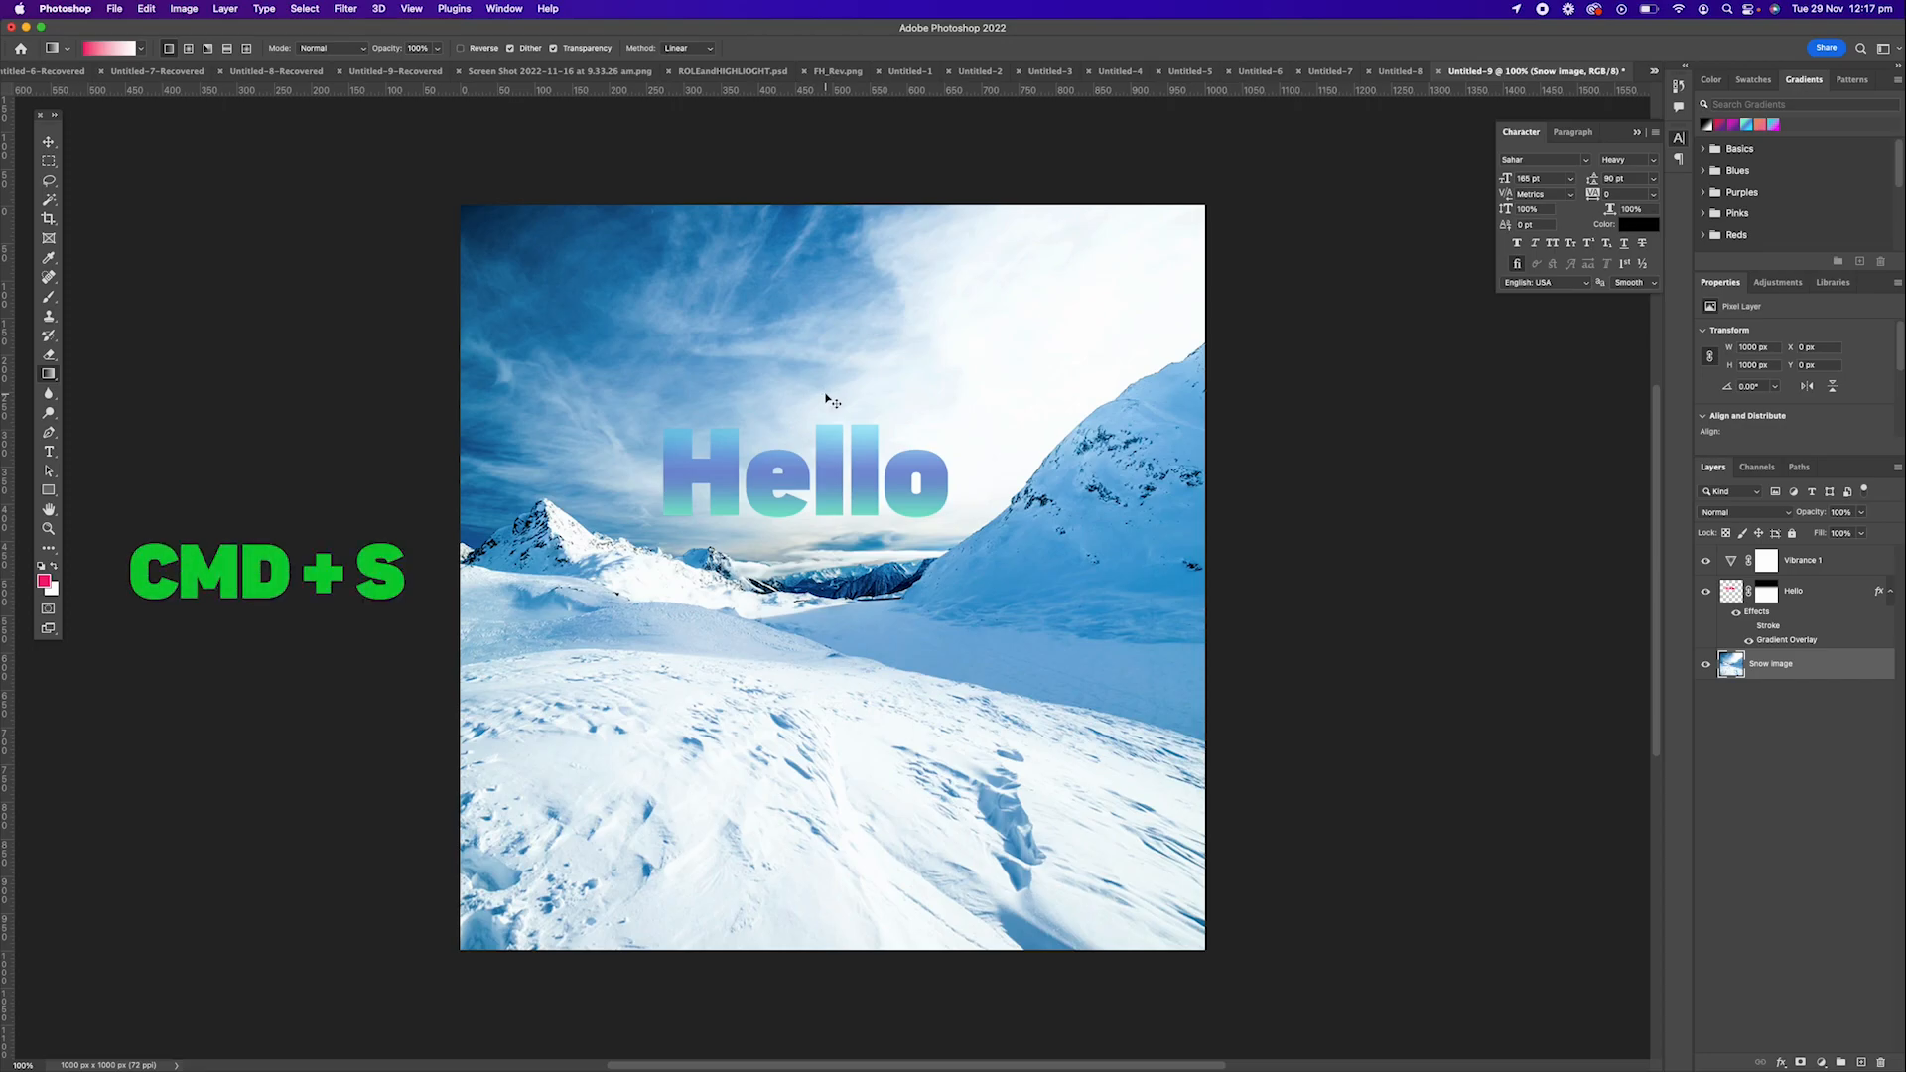
pyautogui.click(1095, 428)
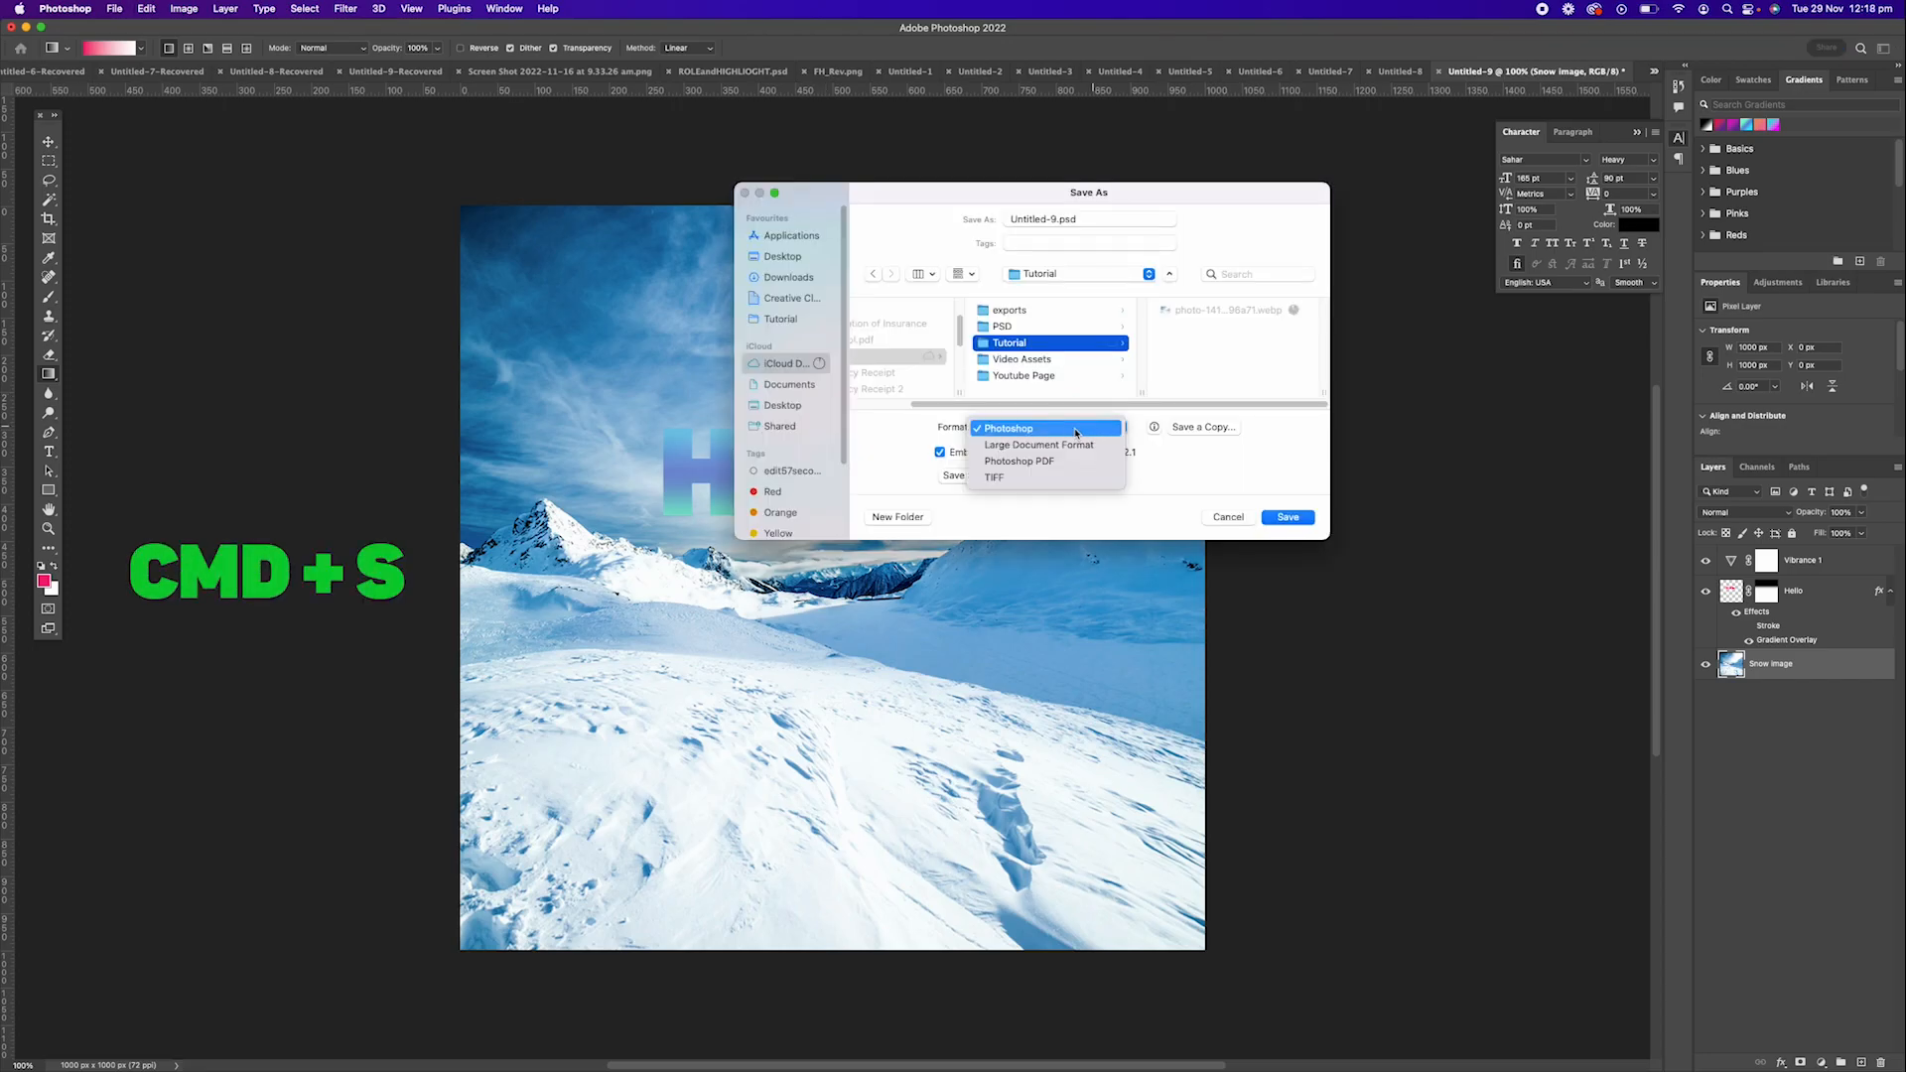
pyautogui.click(1076, 433)
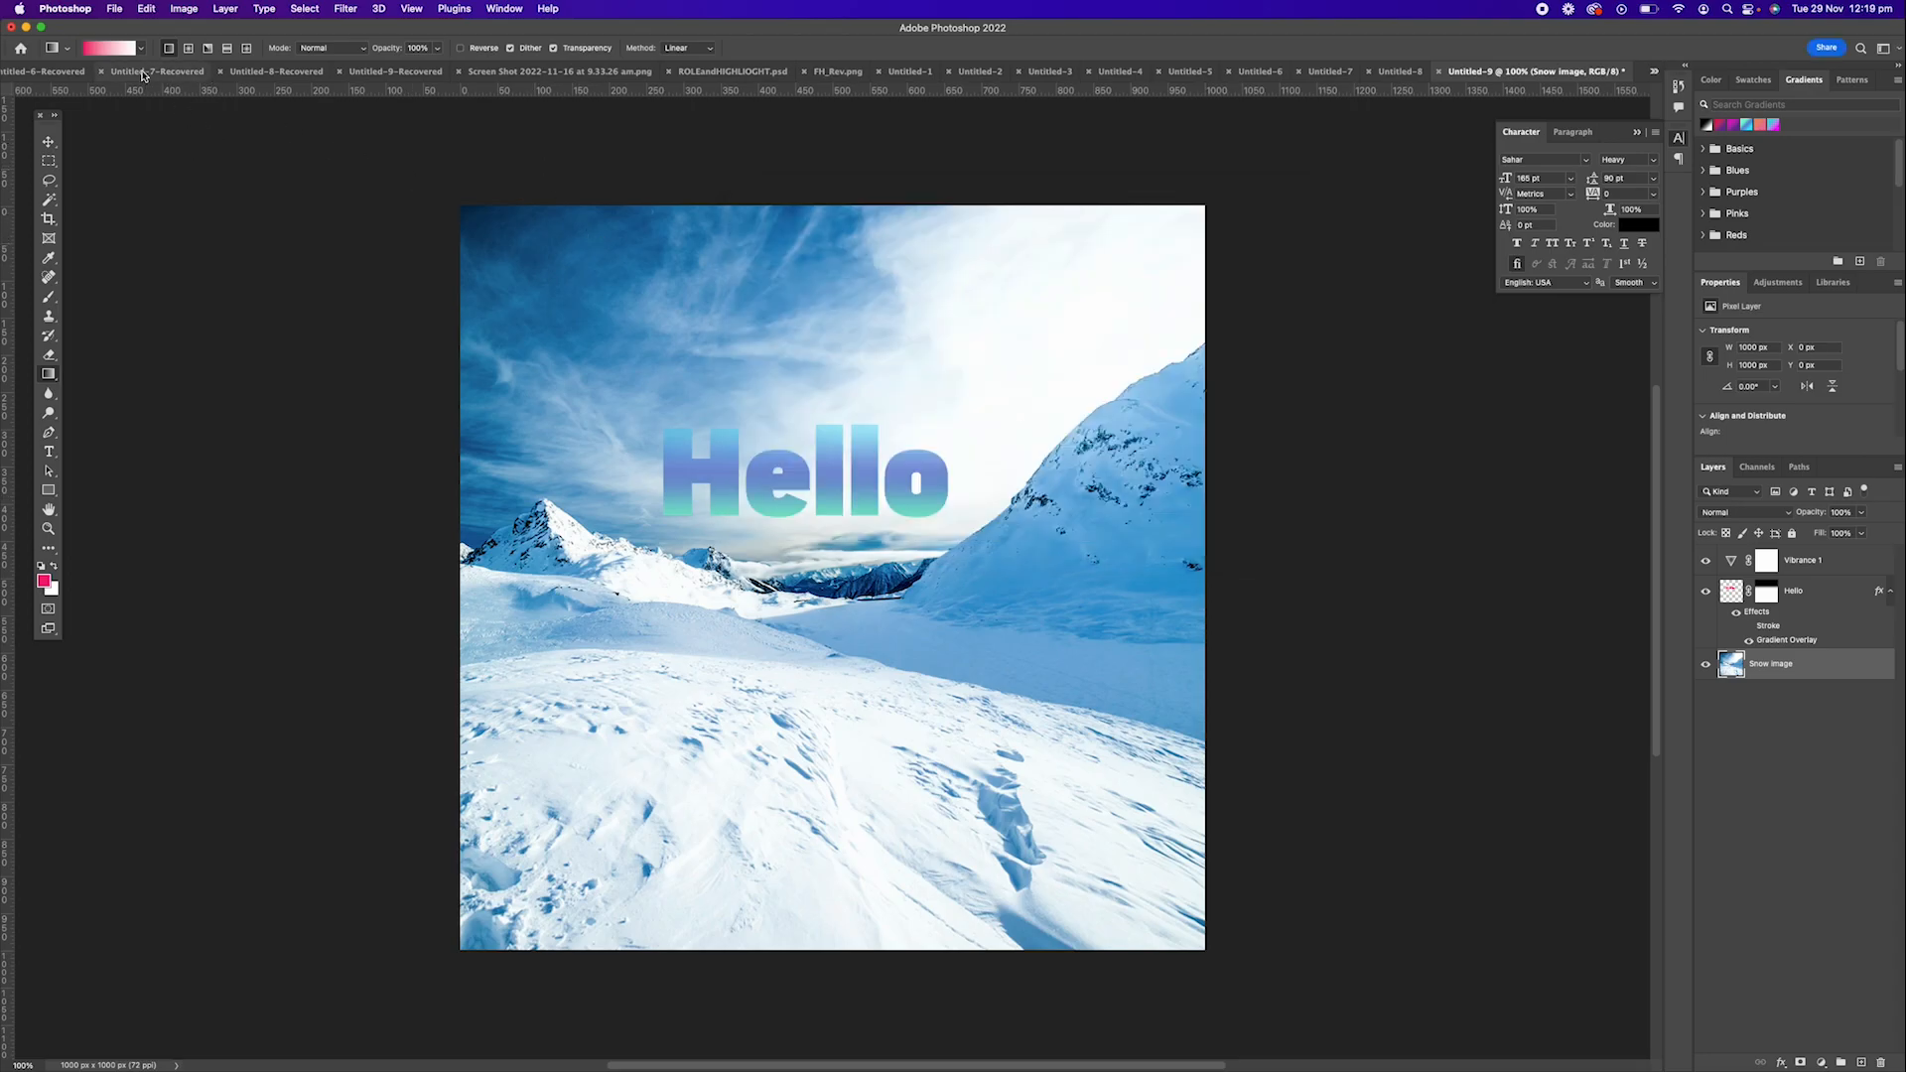
# Export the finished image with Export As, choosing its file format.
pyautogui.click(117, 8)
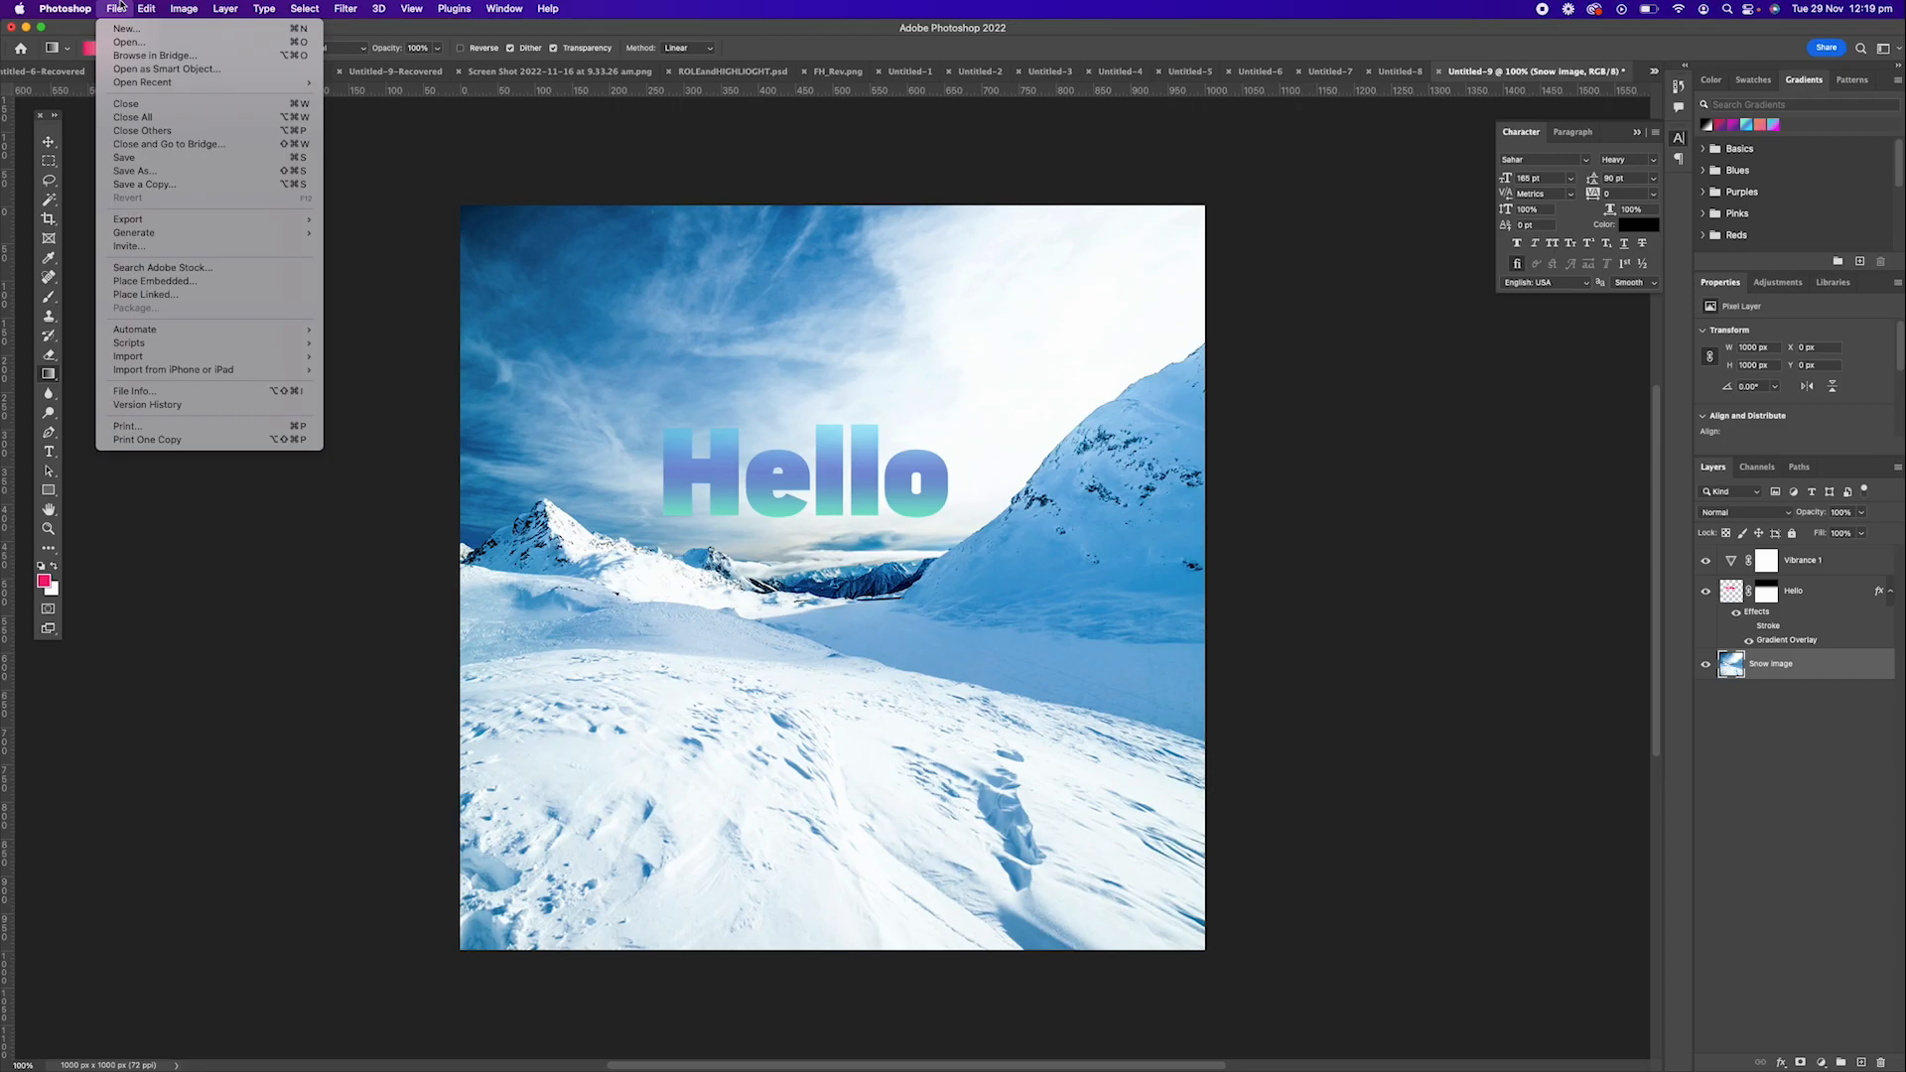
pyautogui.moveTo(164, 220)
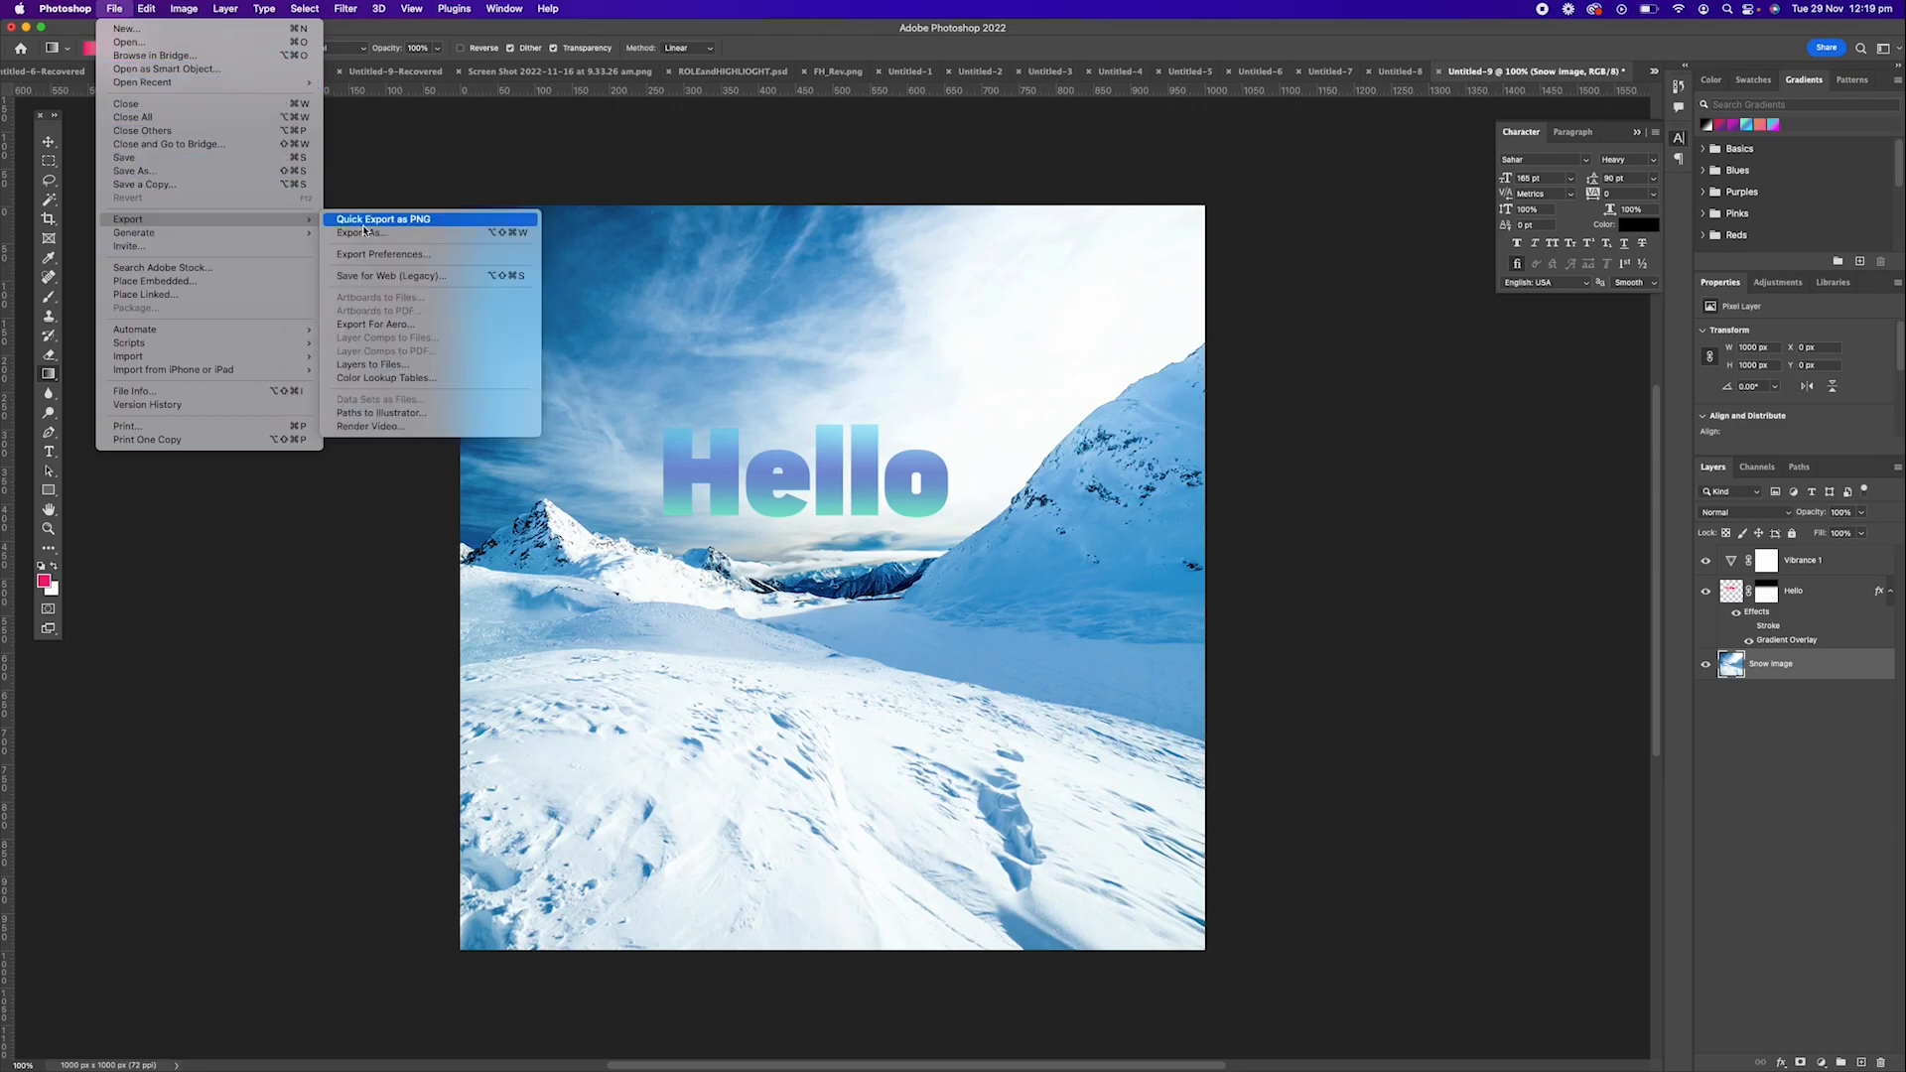
pyautogui.click(367, 233)
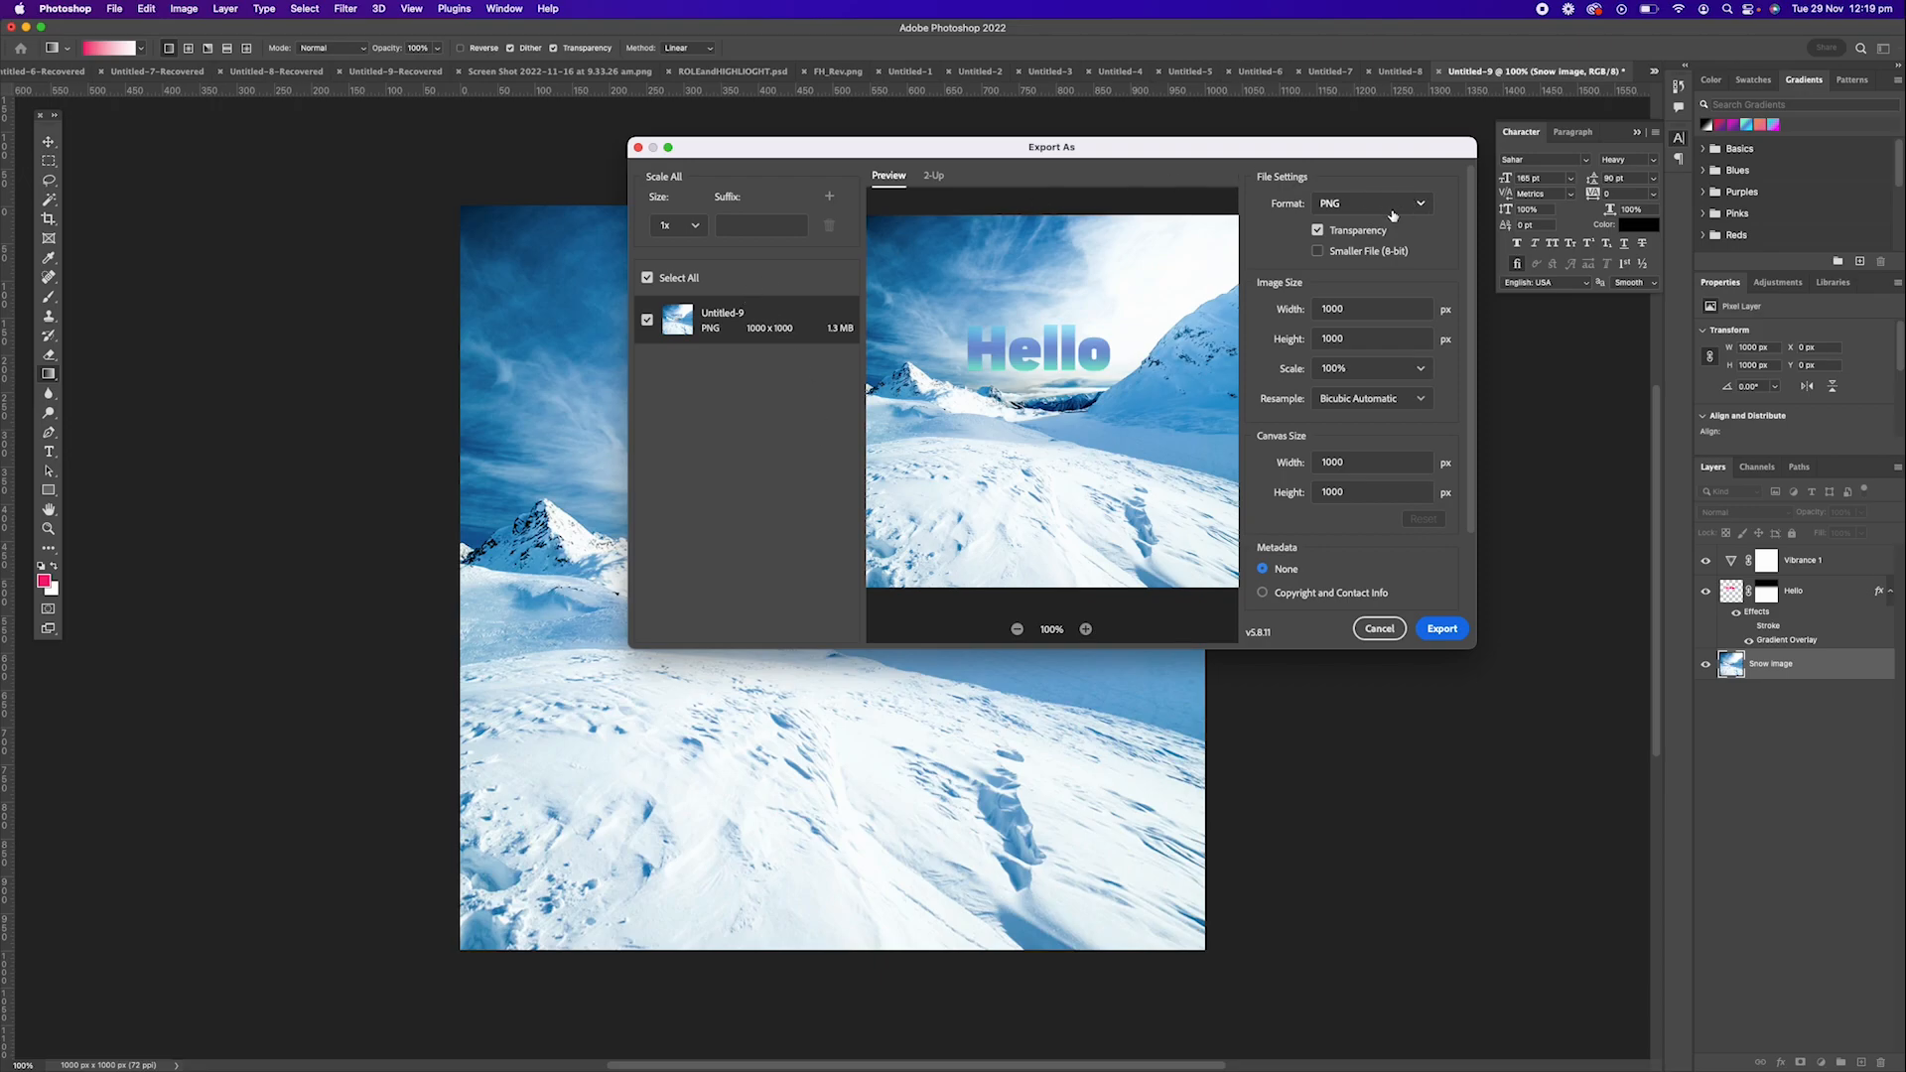
pyautogui.click(1351, 200)
pyautogui.click(1328, 231)
pyautogui.click(1442, 629)
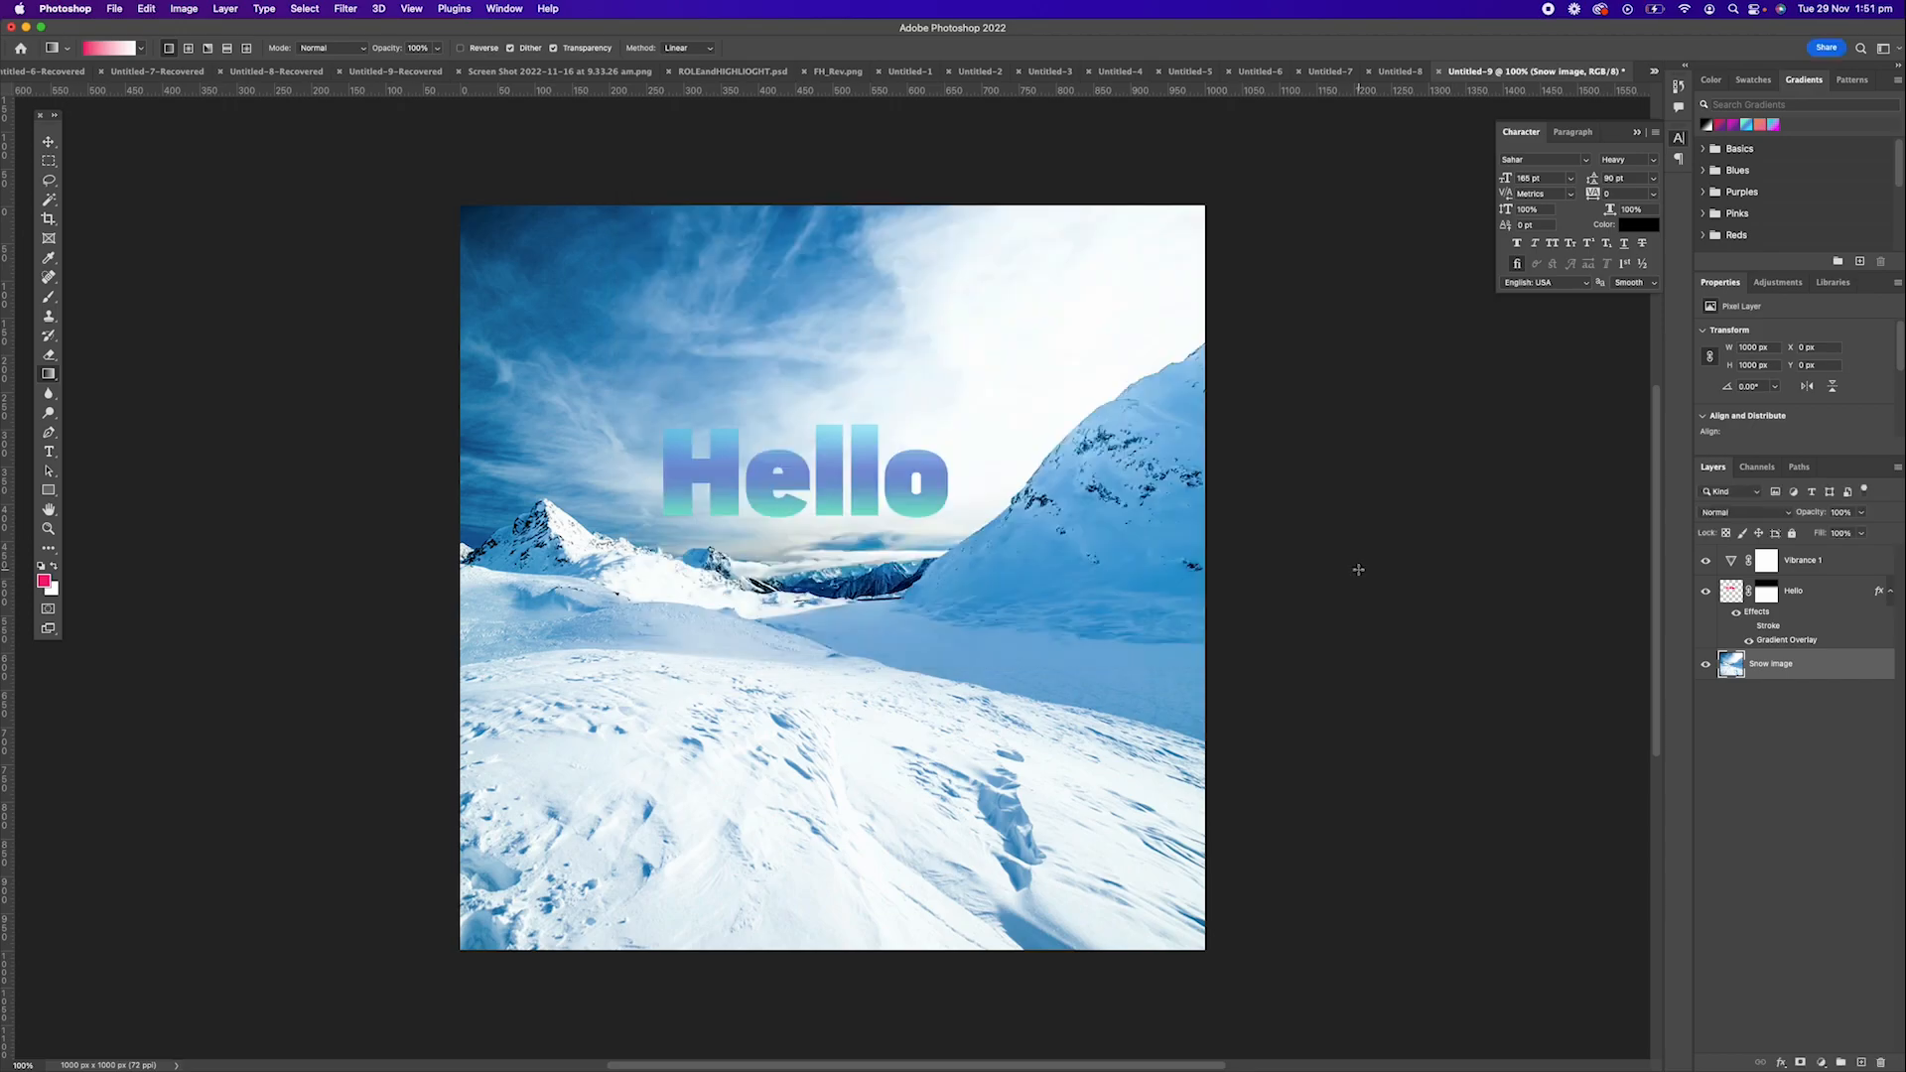